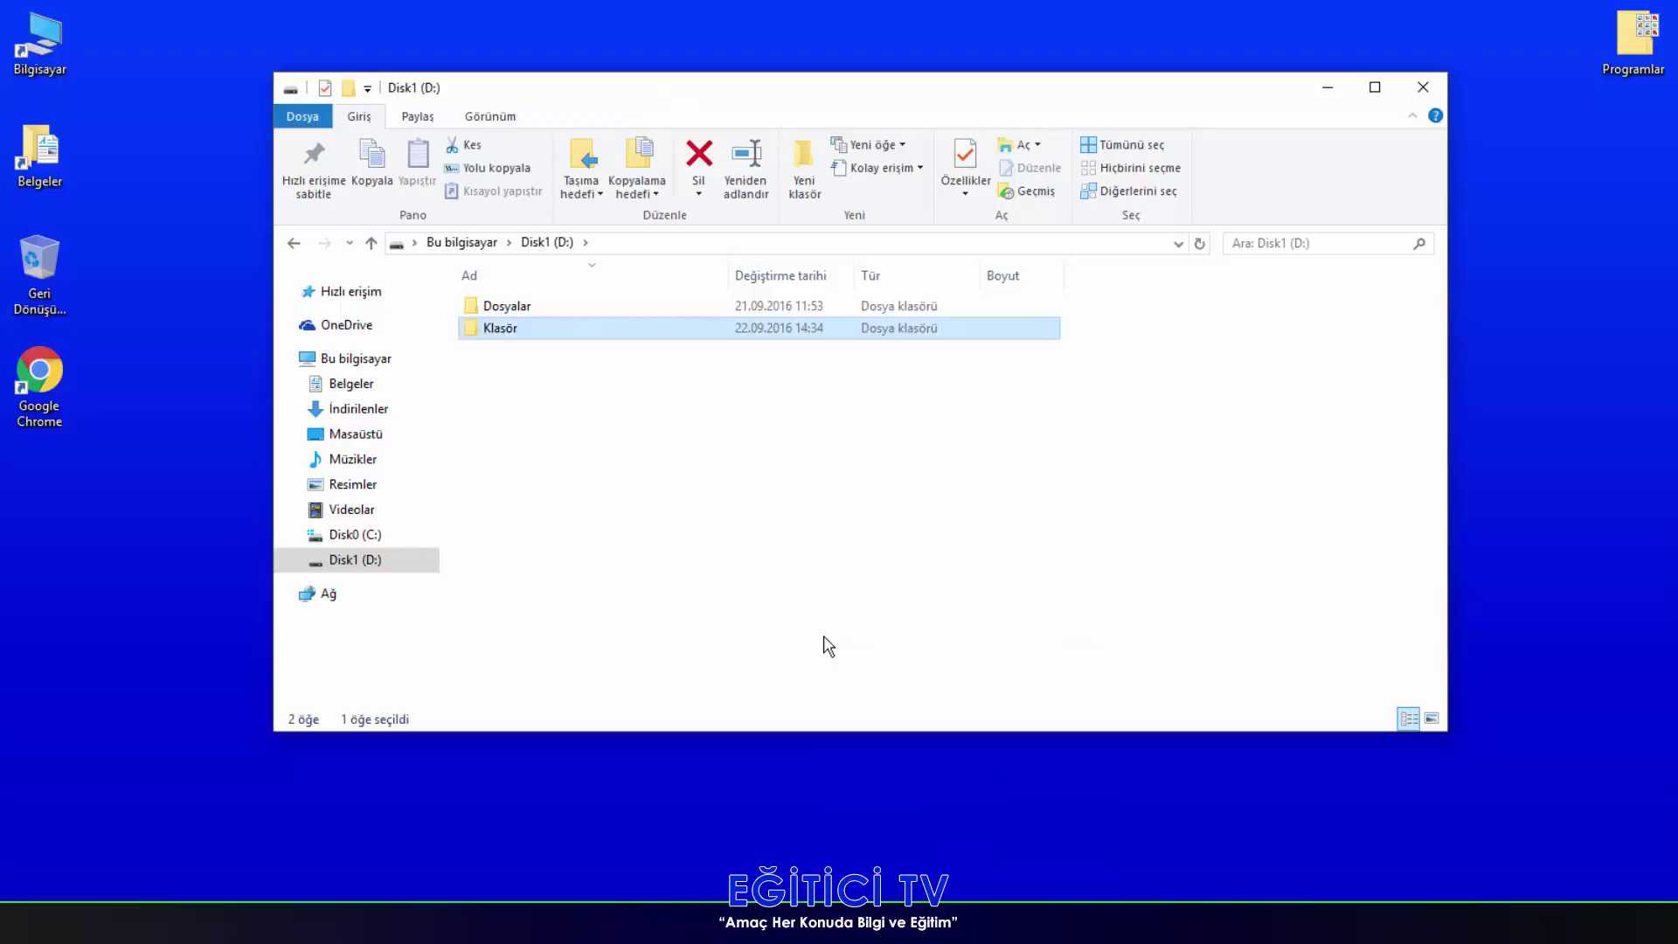
- Create a new text document named MetinBelgesi on Disk1 (D:)
right_click(592, 425)
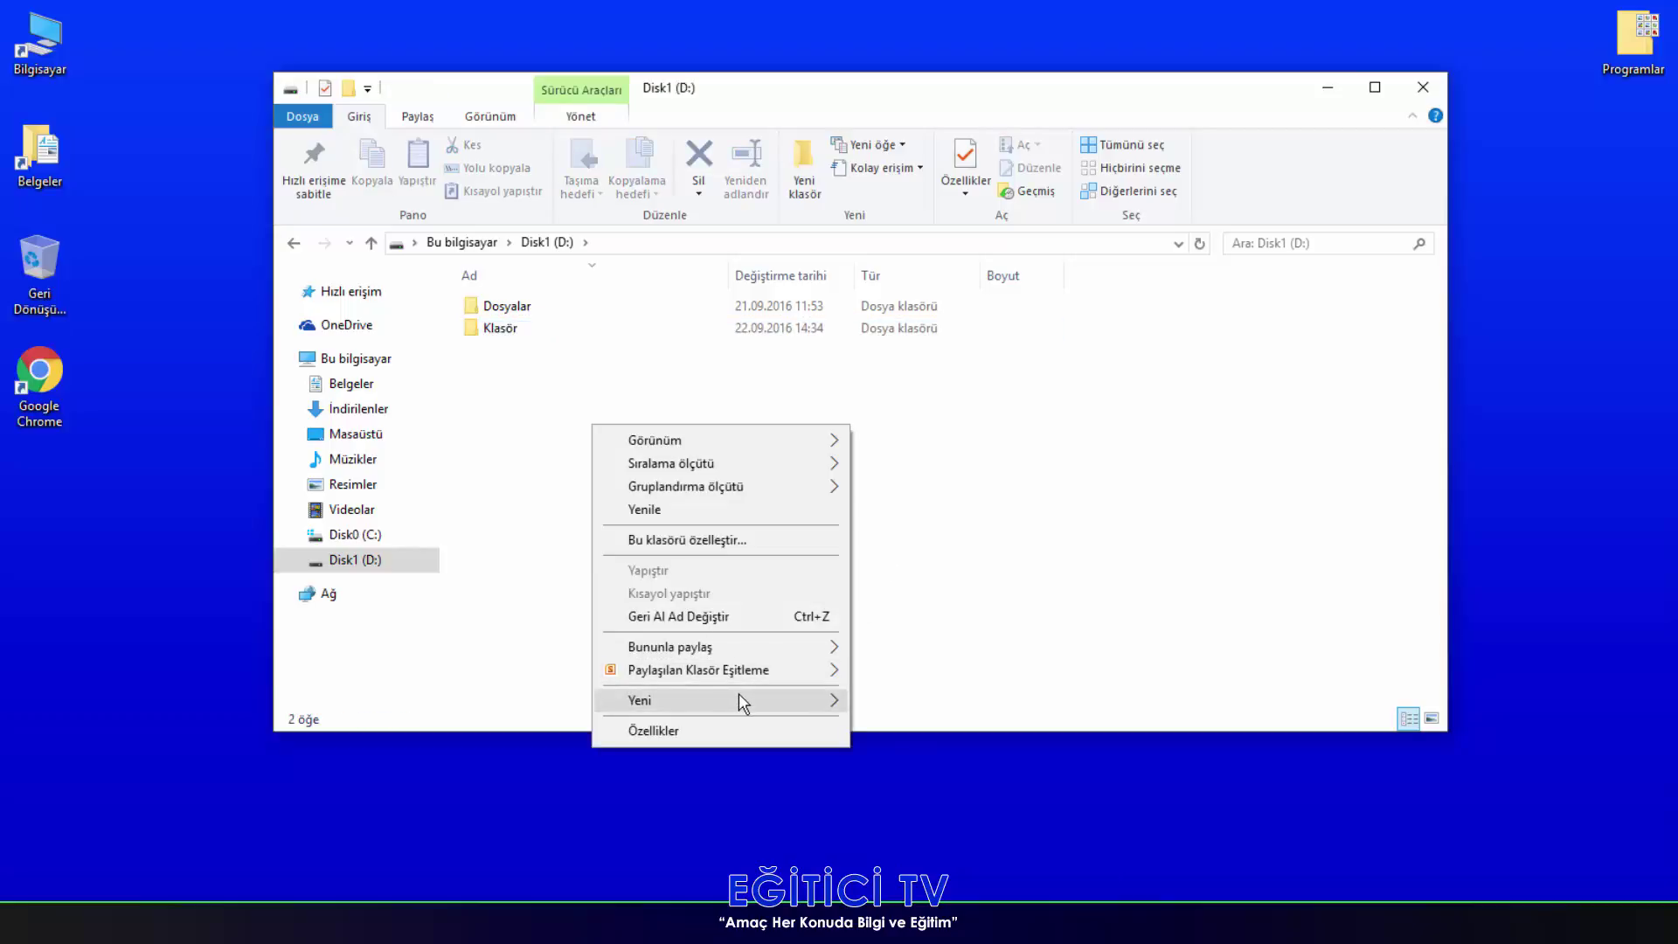
mouse_move(738, 697)
click(926, 651)
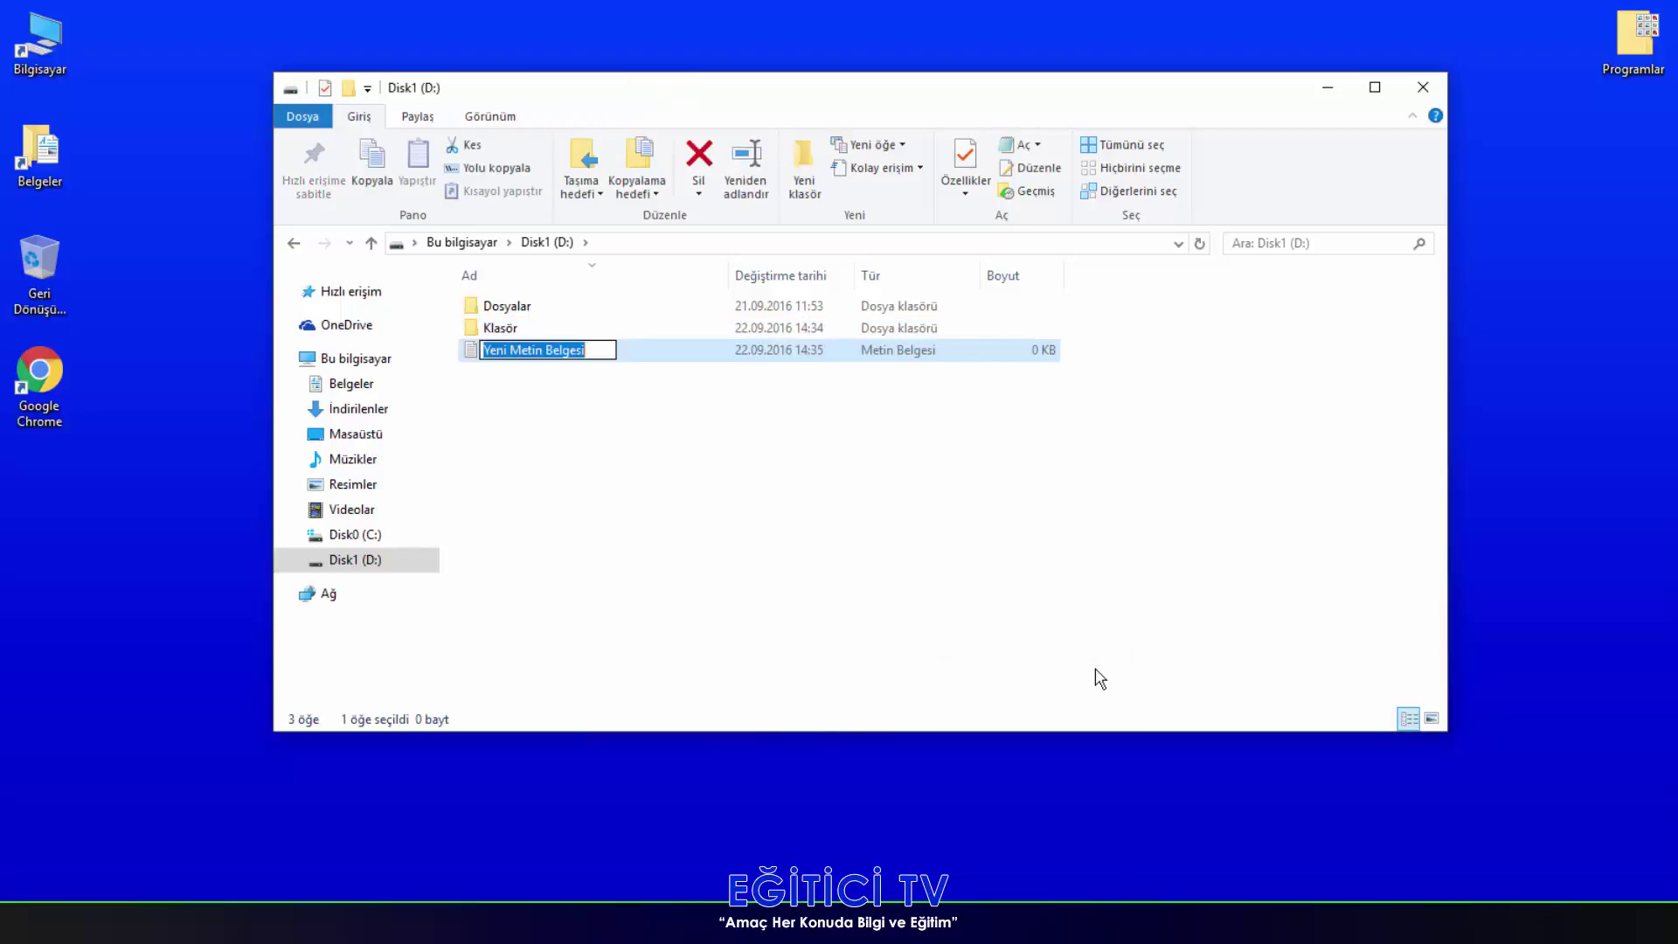
text(MetinBelge)
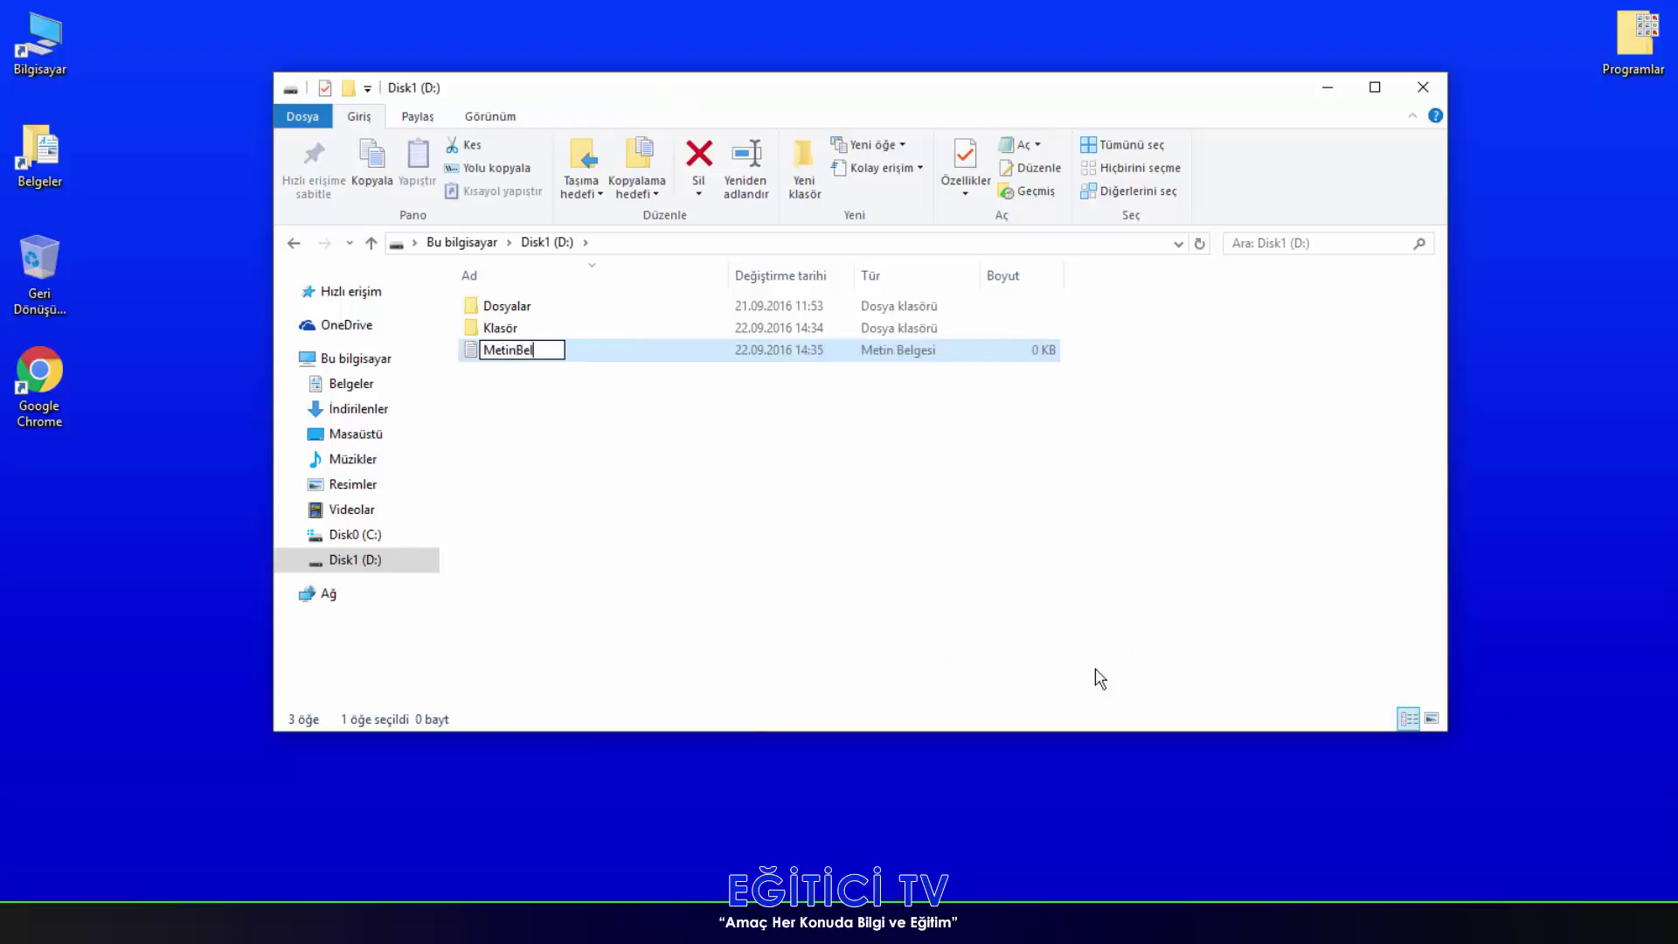
key(Return)
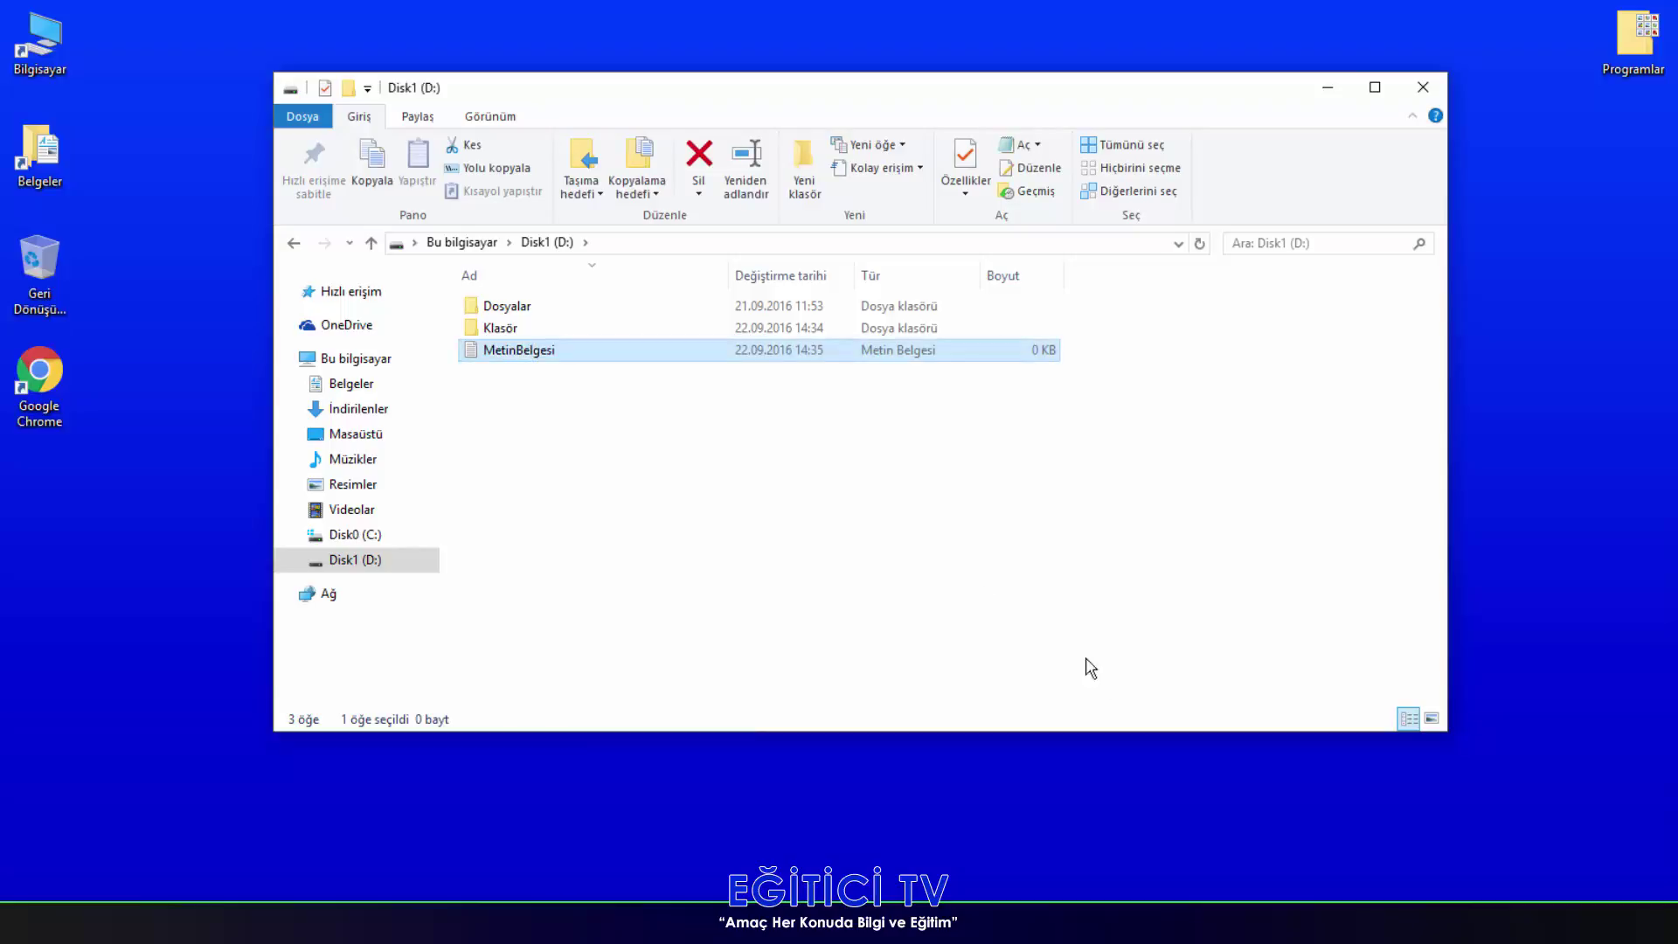
drag(560, 450, 500, 325)
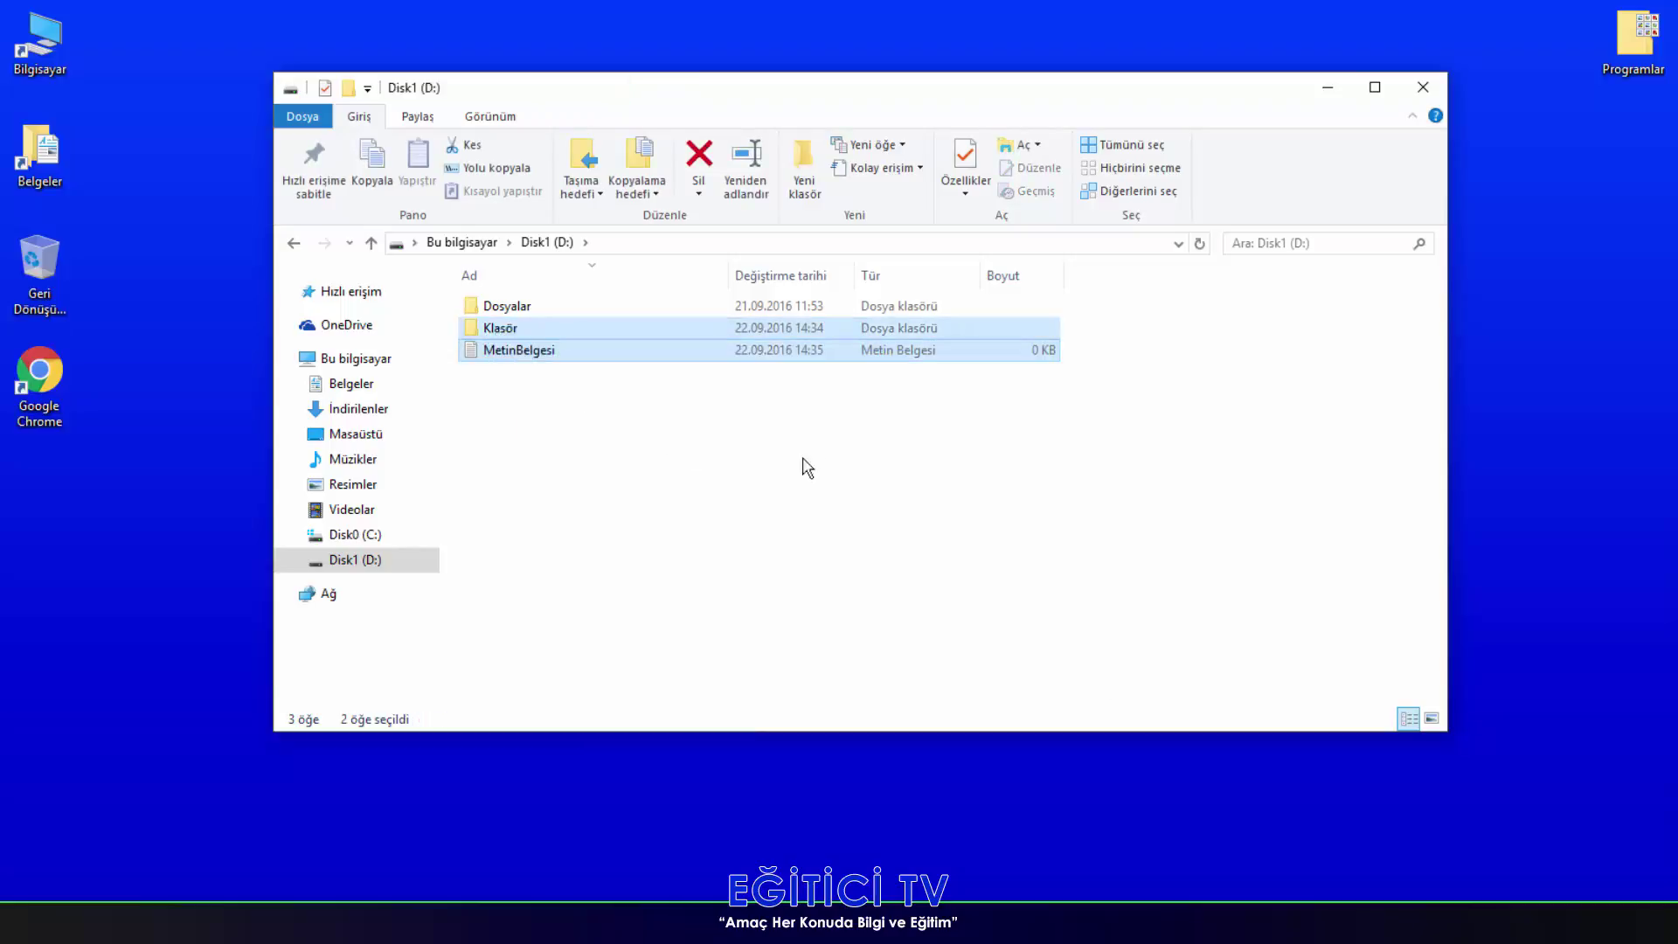
click(697, 618)
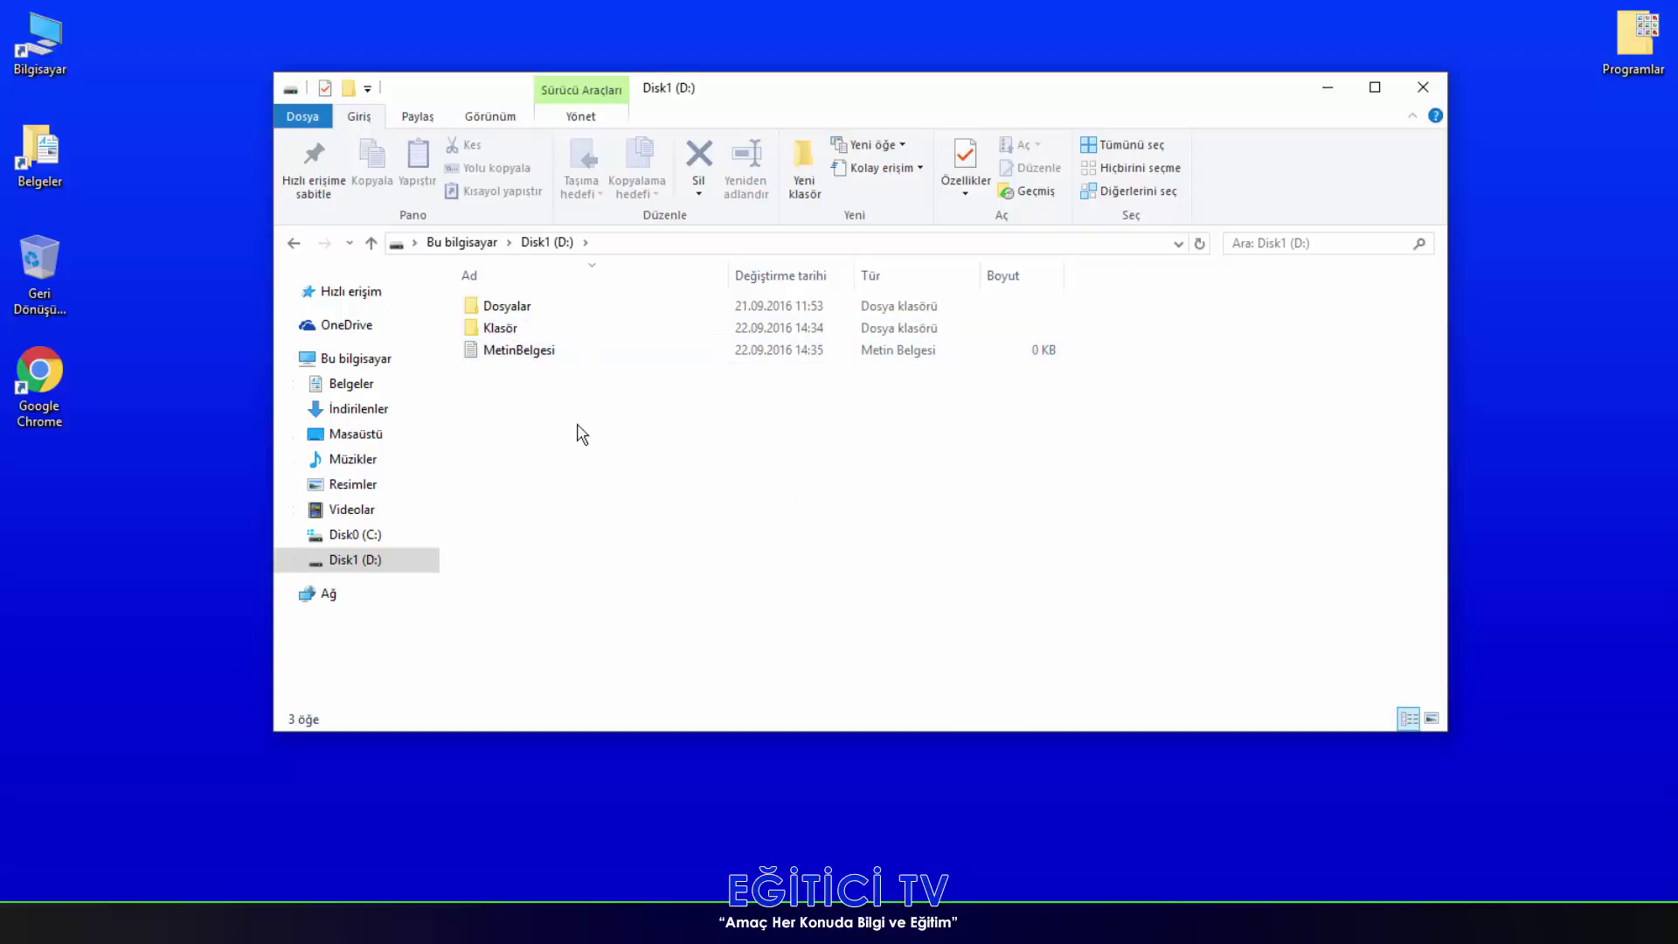
- Create a new folder named şifrelerim inside the Klasör folder
double_click(498, 328)
right_click(611, 385)
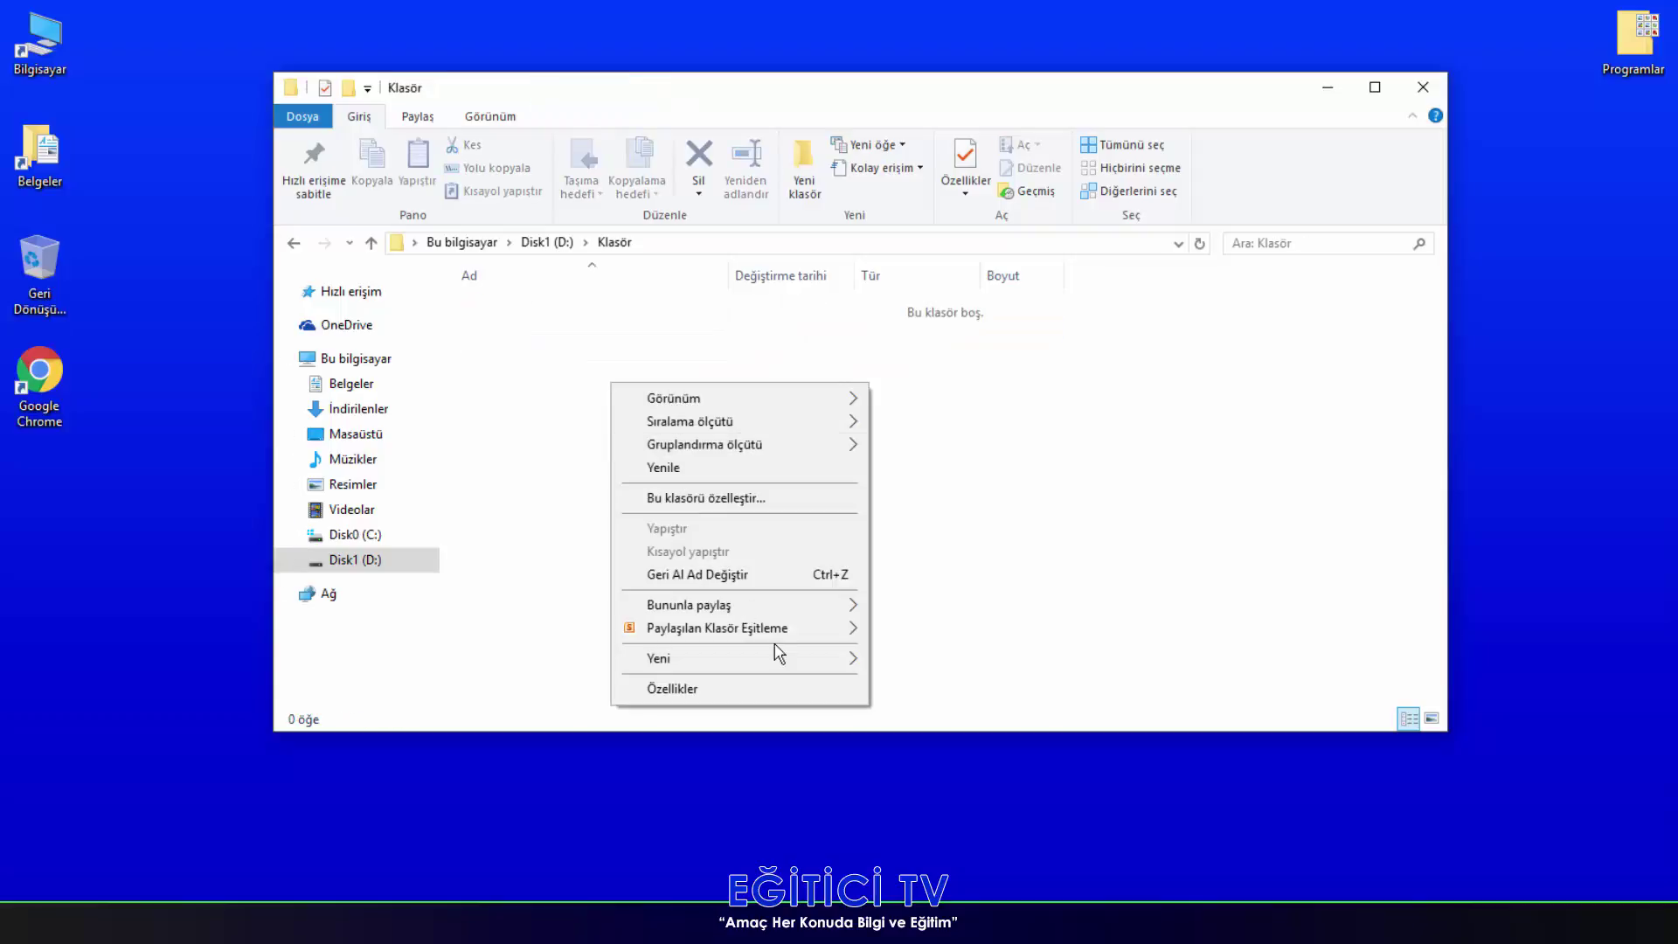
mouse_move(797, 664)
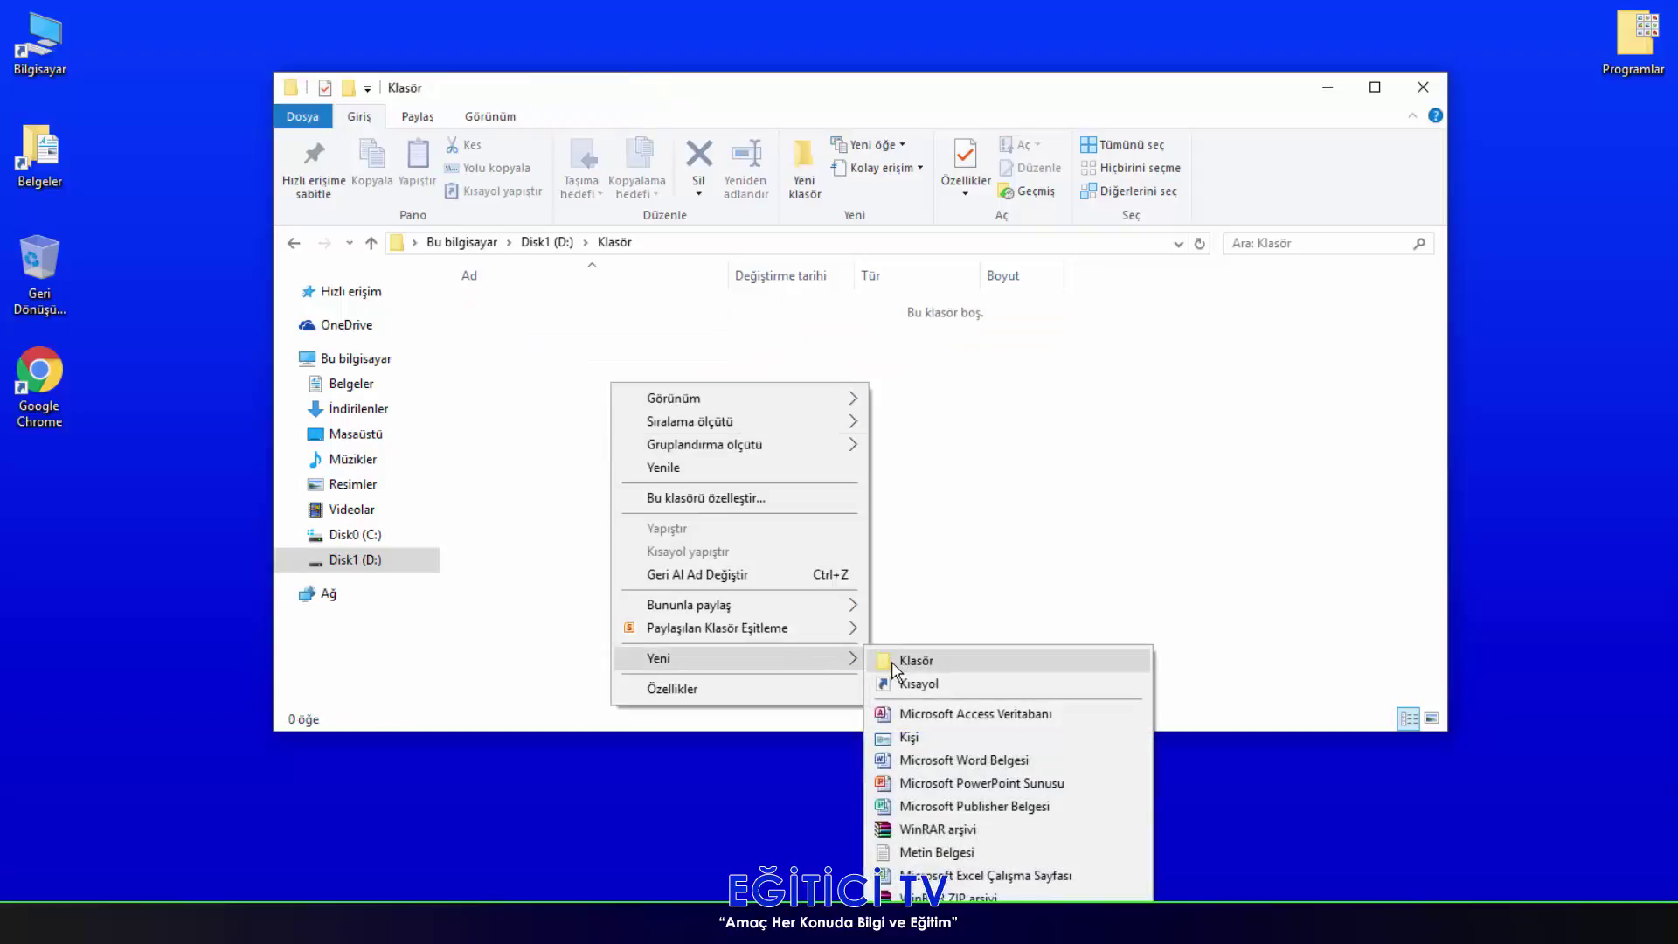
click(924, 670)
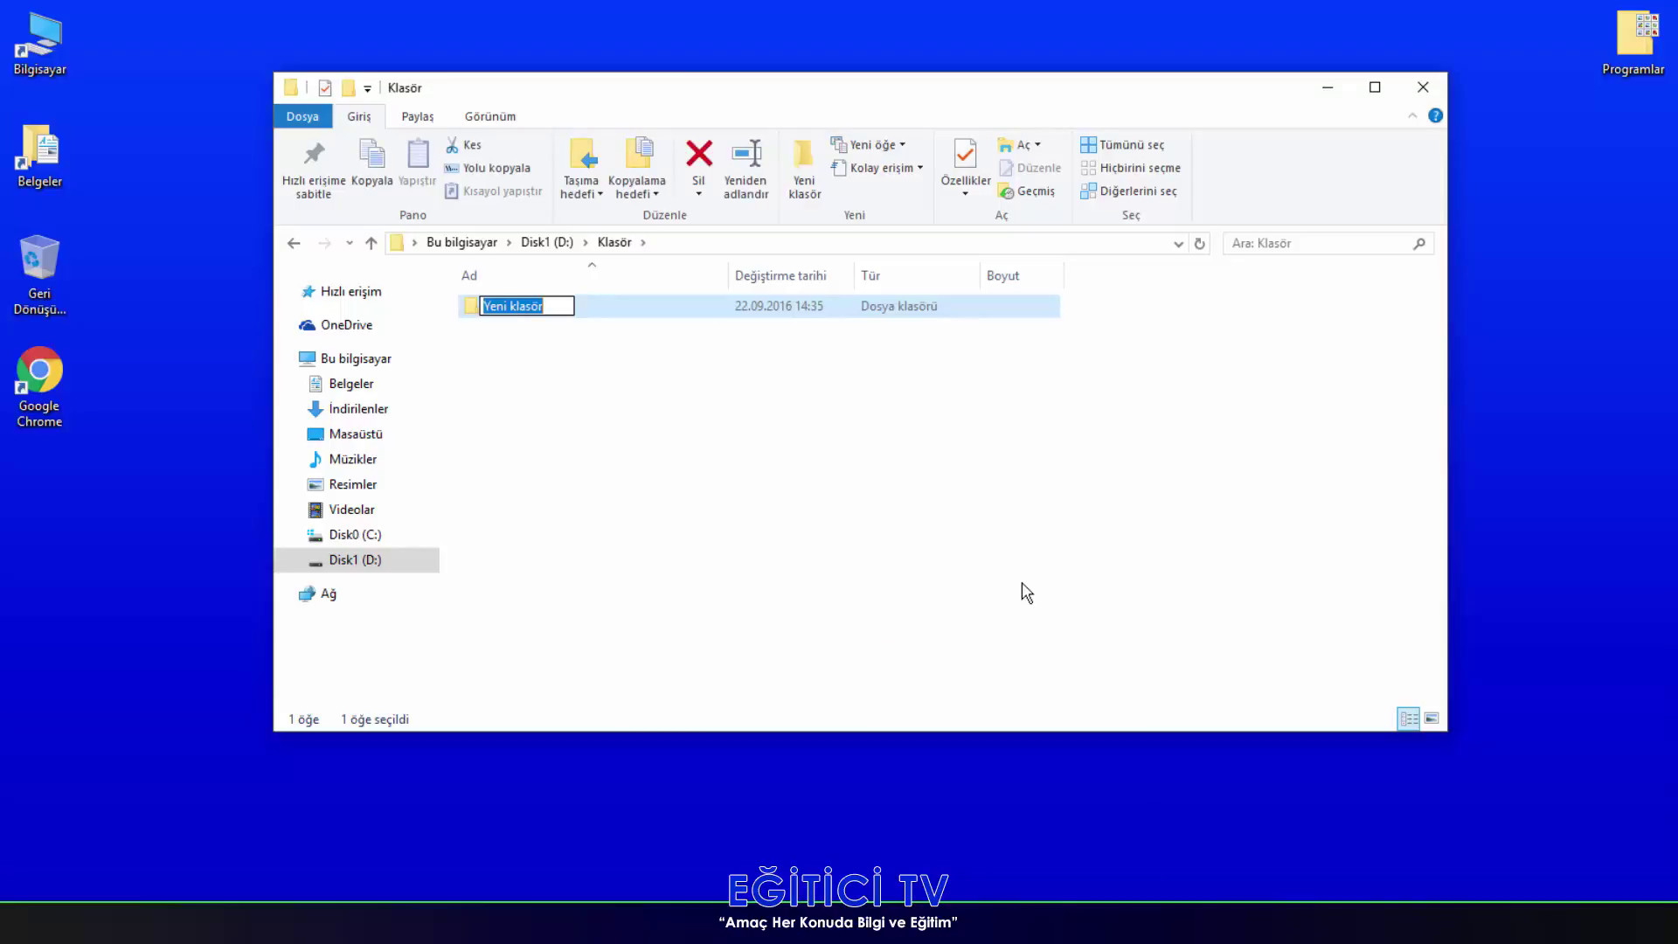
text(şif)
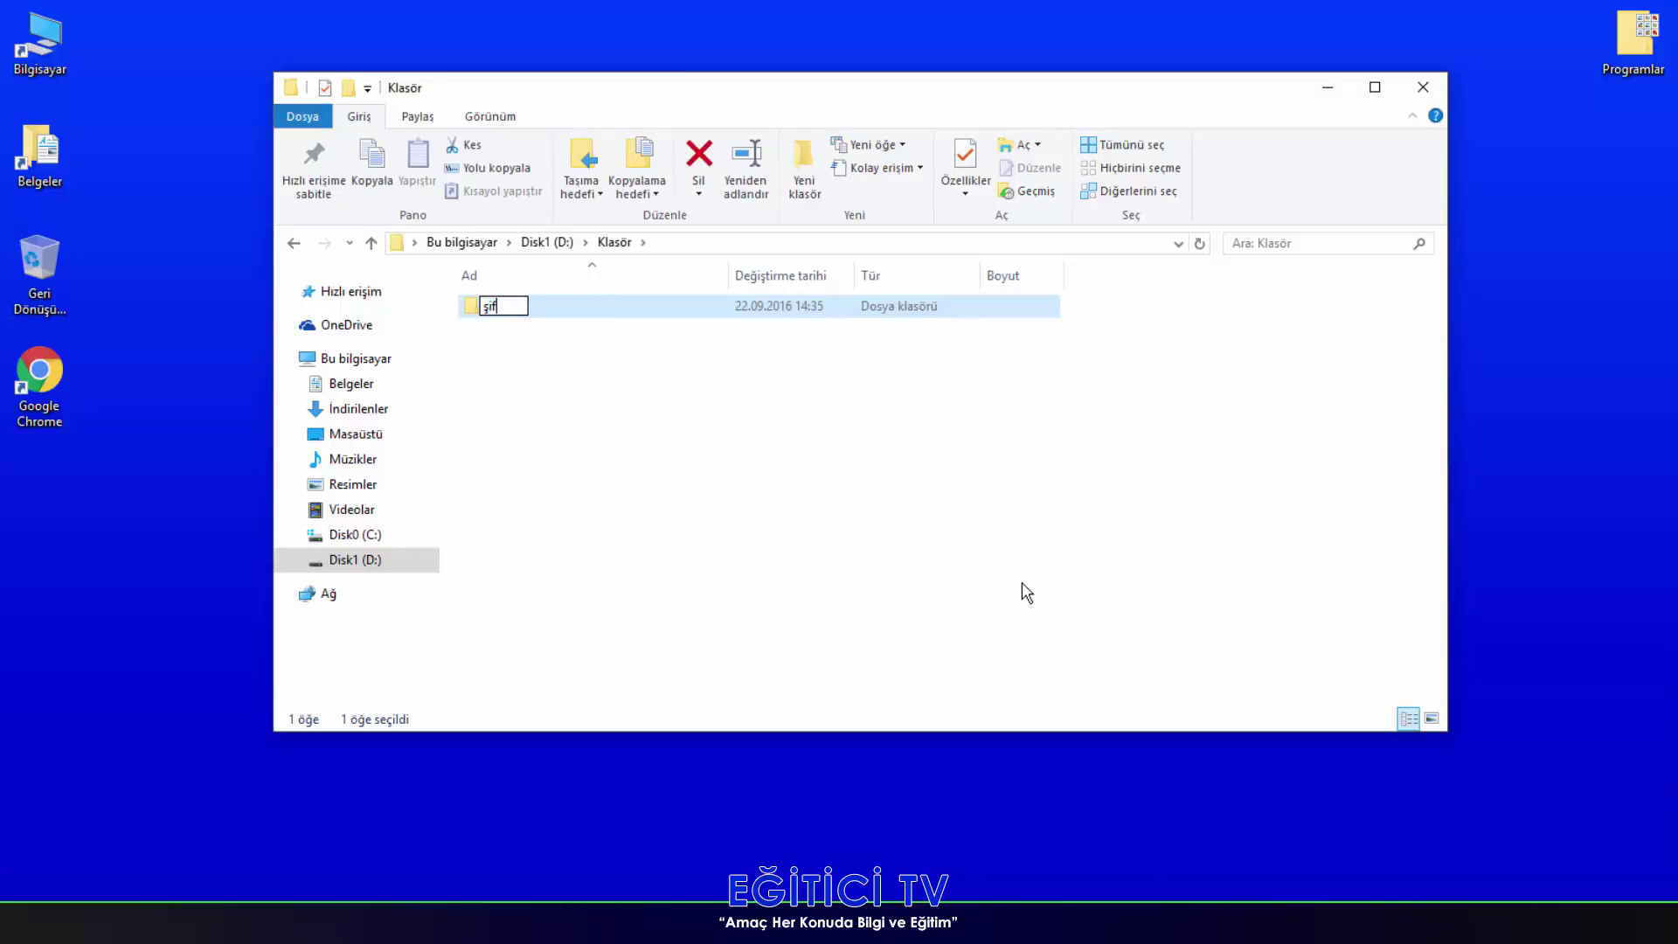
text(relerim)
key(Return)
click(747, 463)
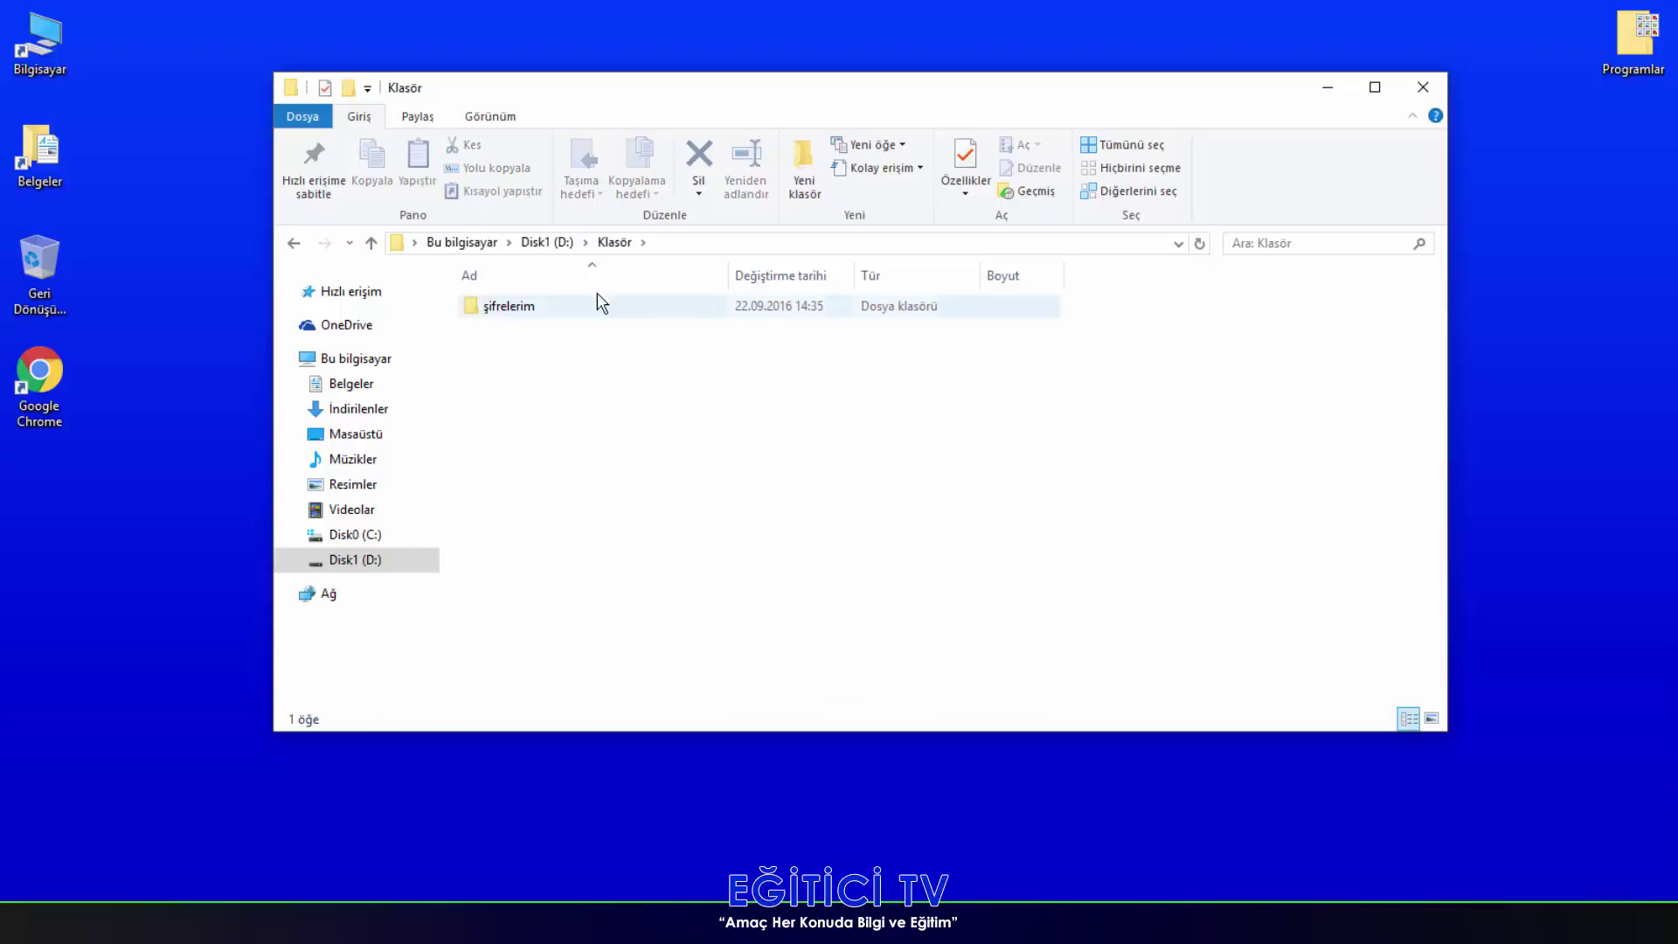
- Delete the şifrelerim folder from the Klasör folder
click(547, 242)
double_click(509, 334)
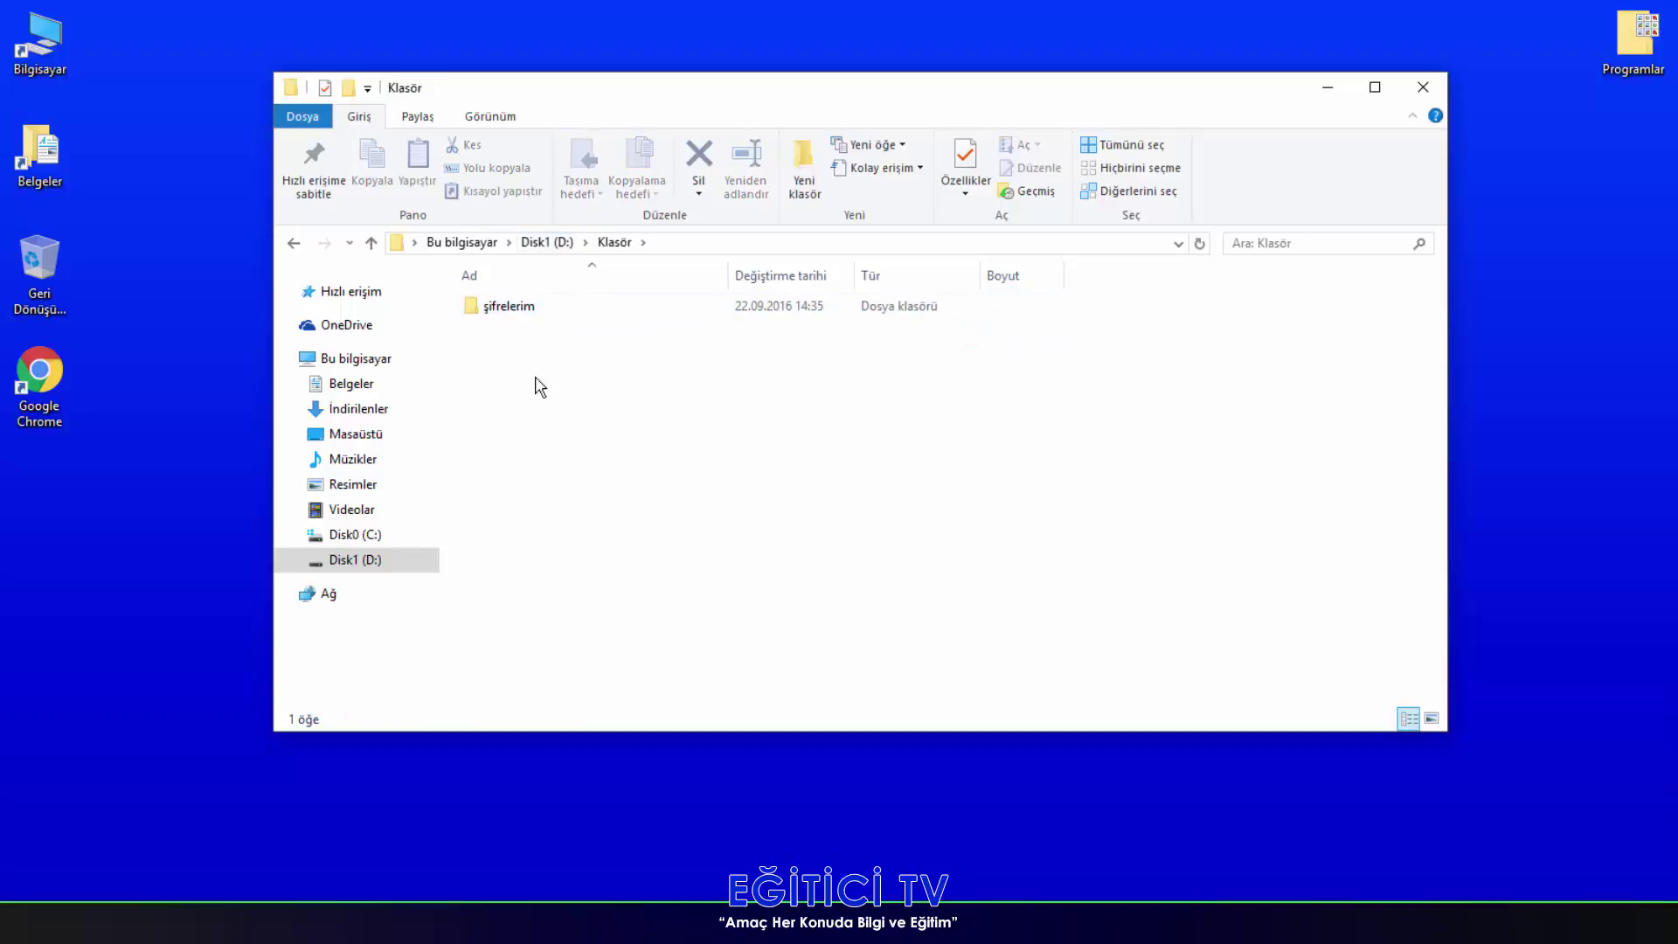
click(514, 319)
key(Delete)
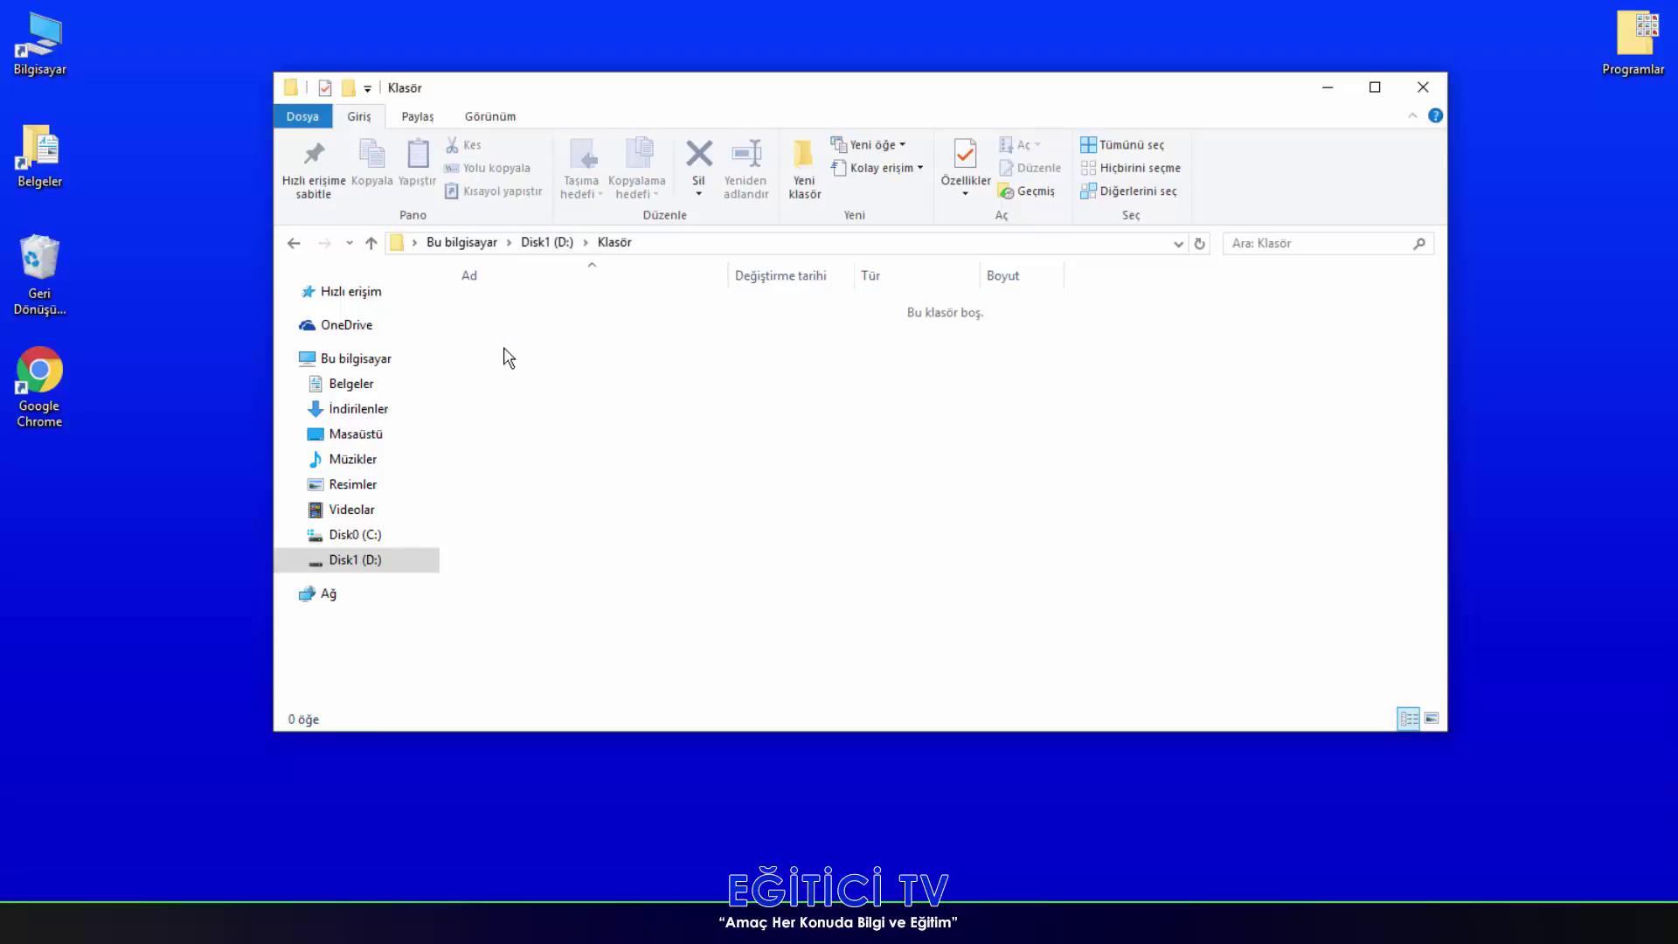
- Create a new text document named şifrelerim inside the Klasör folder
right_click(504, 347)
mouse_move(659, 623)
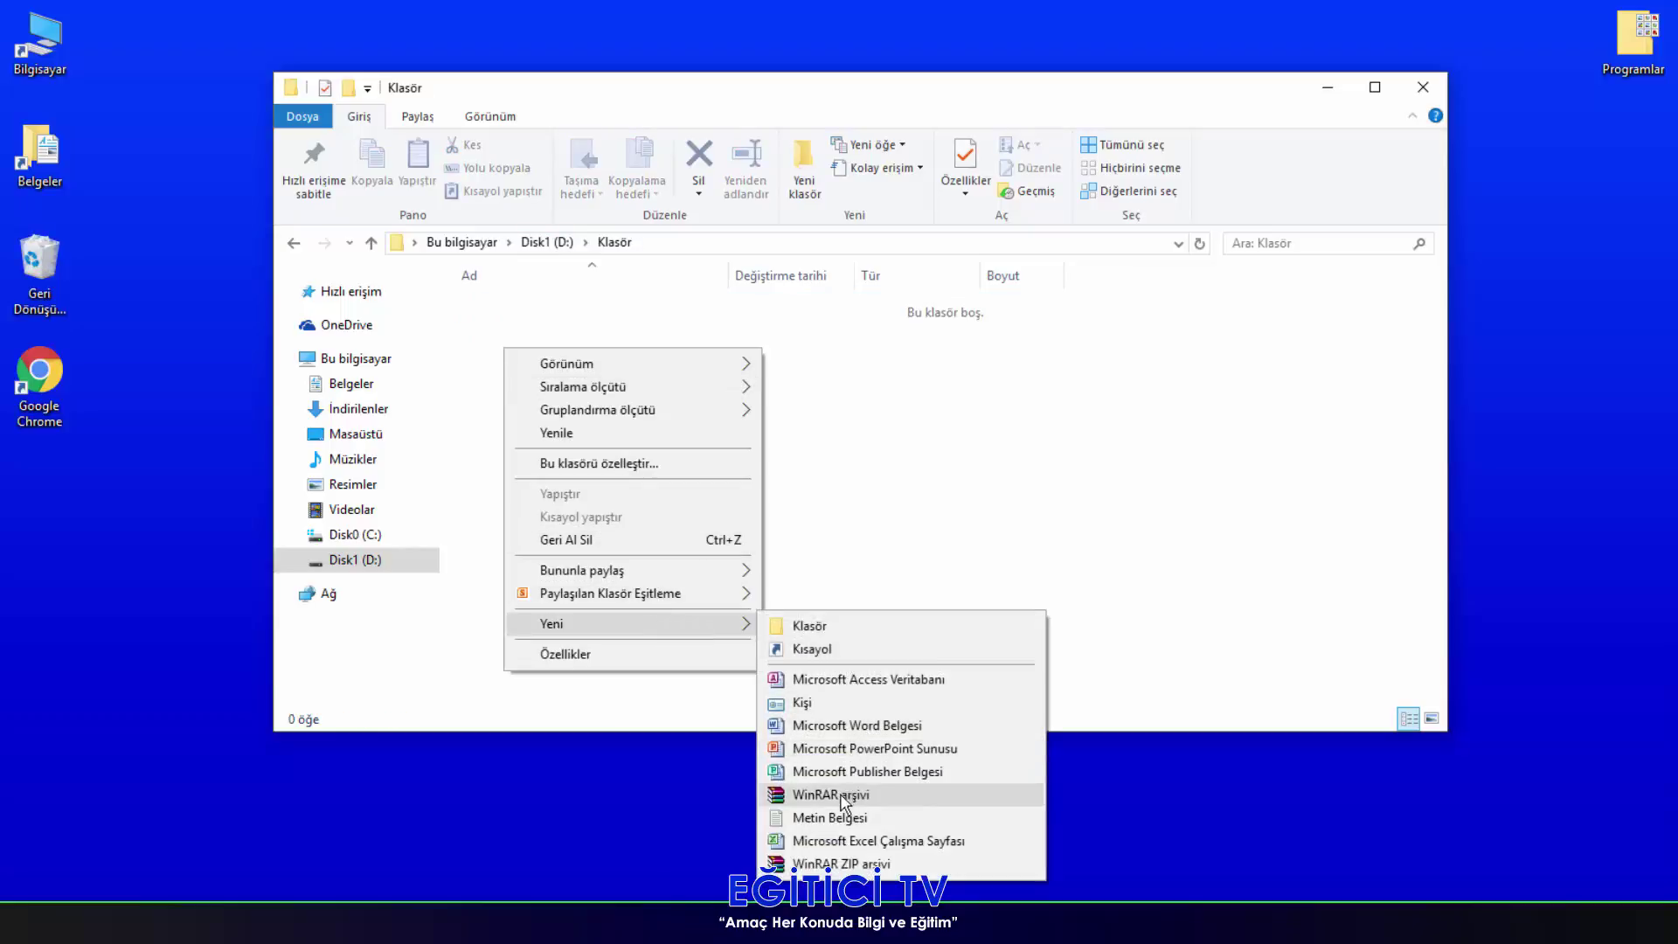
click(830, 817)
text(şifrelerim)
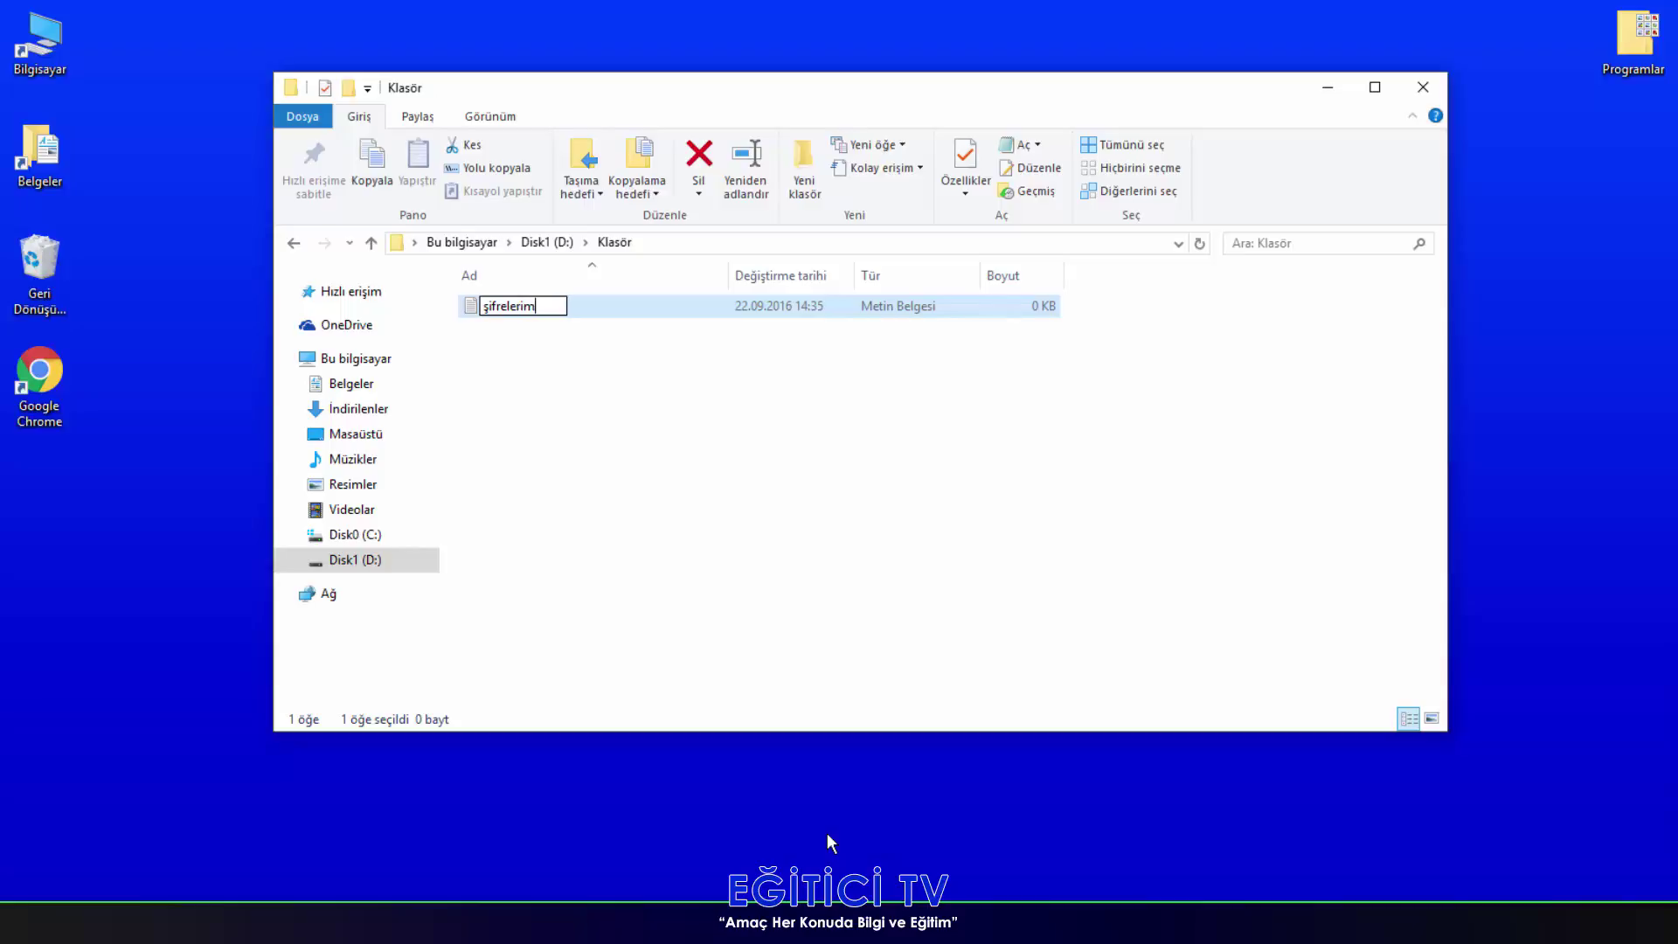
key(Return)
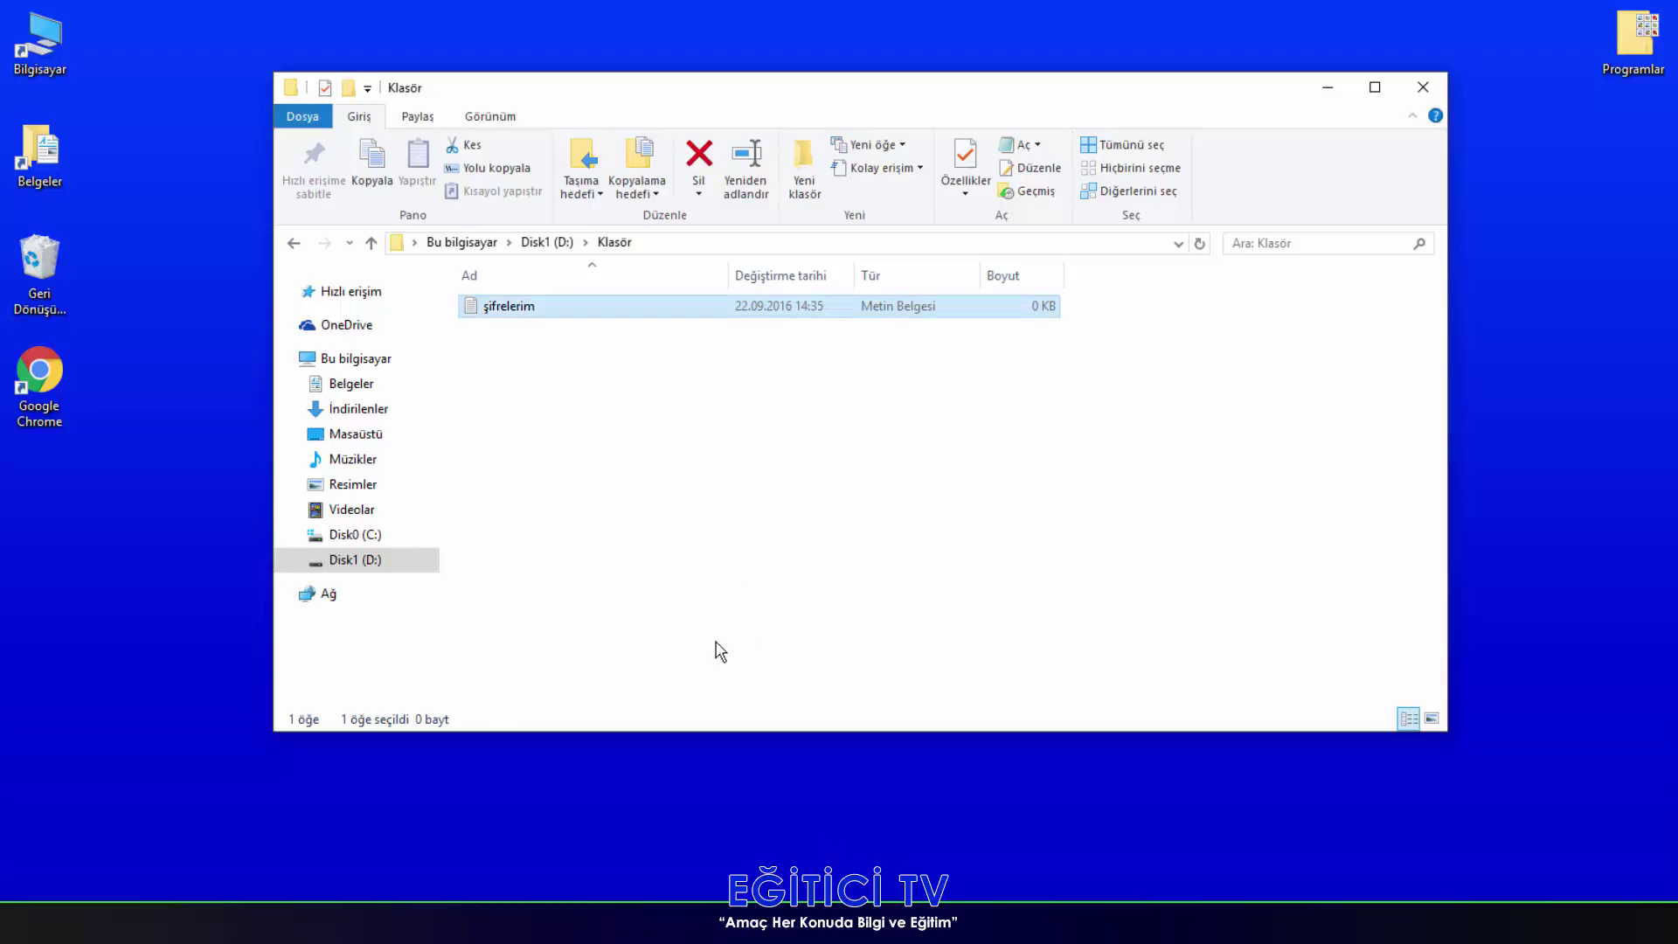
- Open the şifrelerim text document to check its contents and close it
click(513, 326)
double_click(517, 313)
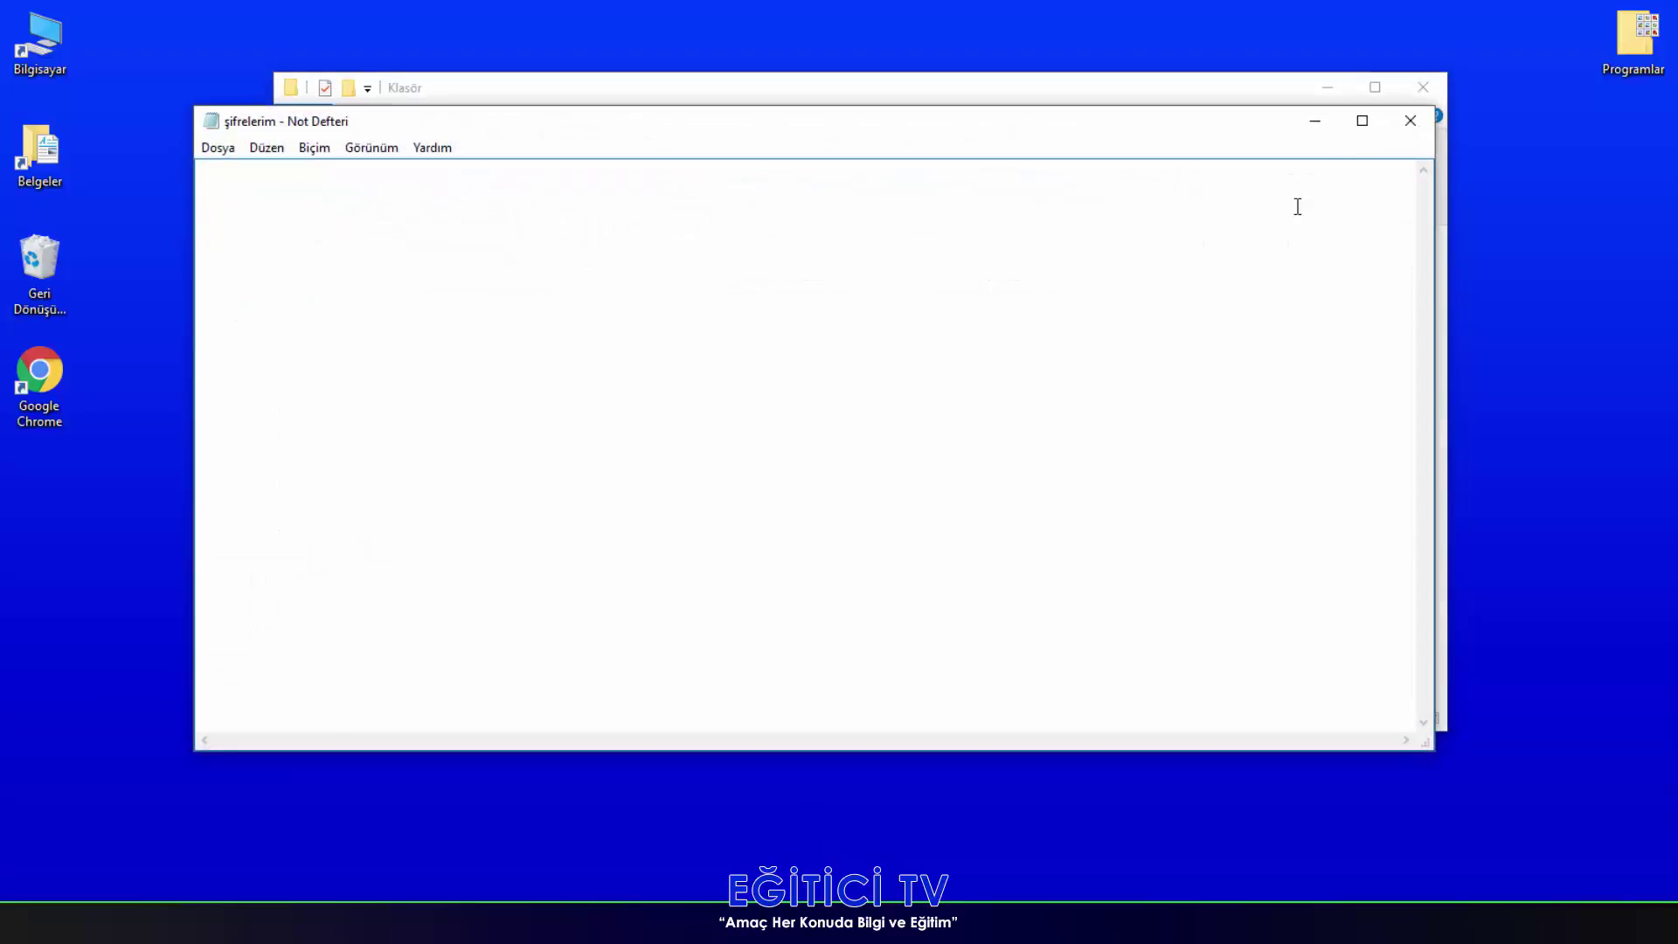
click(1409, 120)
- Return to Disk1 (D:) and sort its items by name in ascending order
click(549, 242)
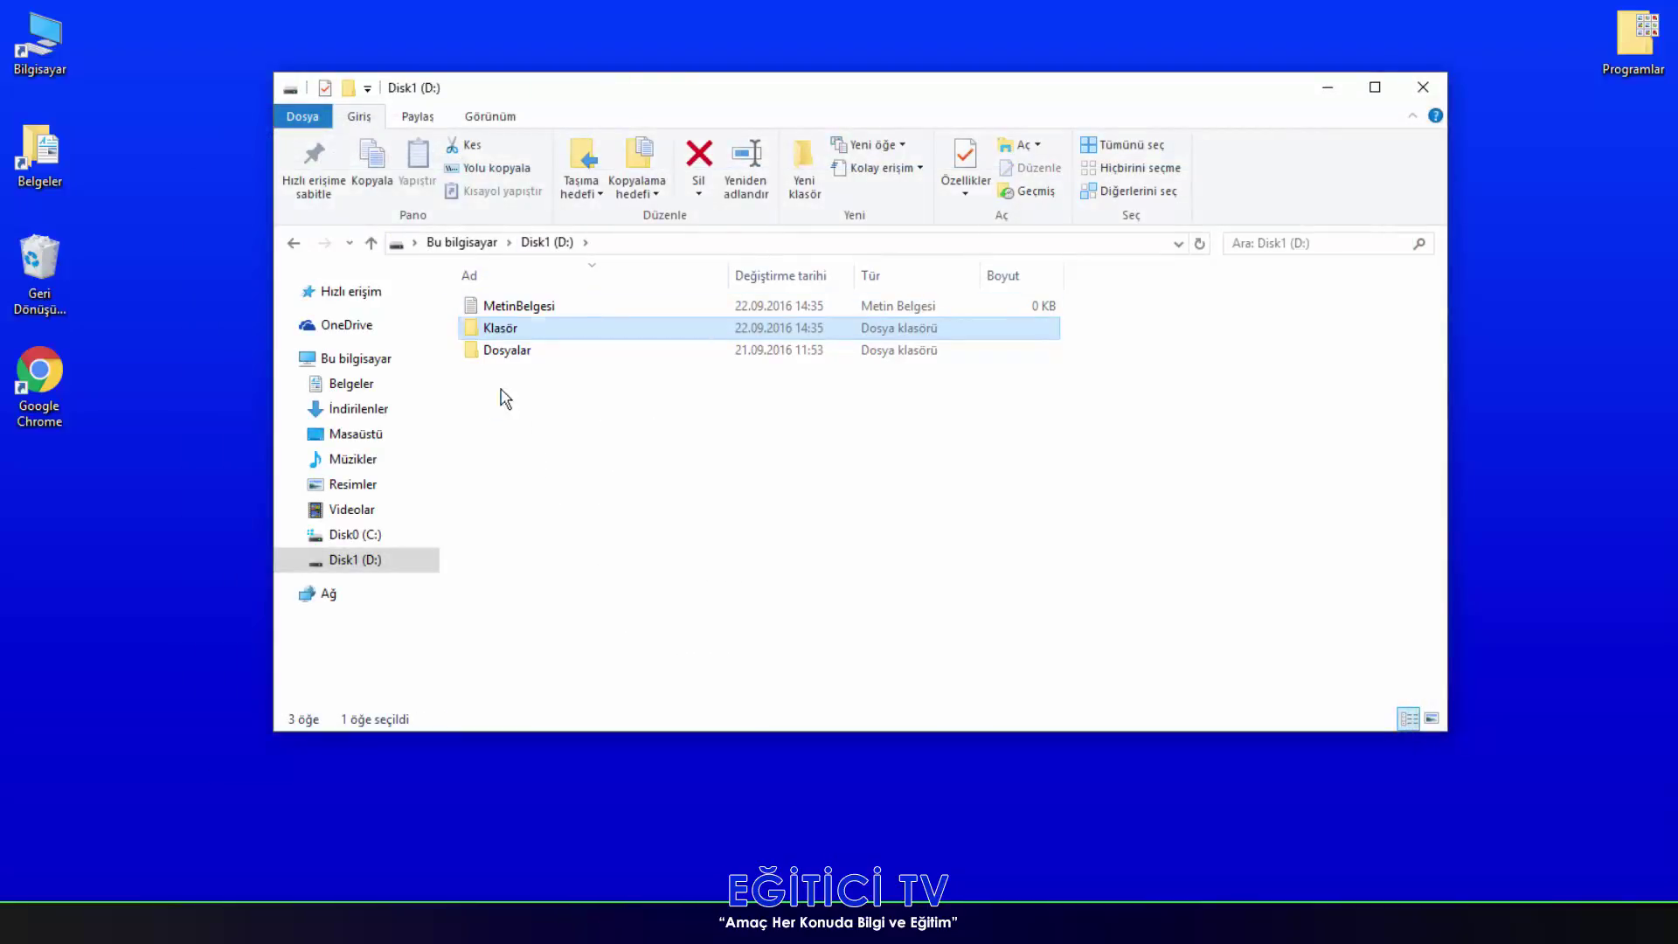
drag(505, 398, 573, 385)
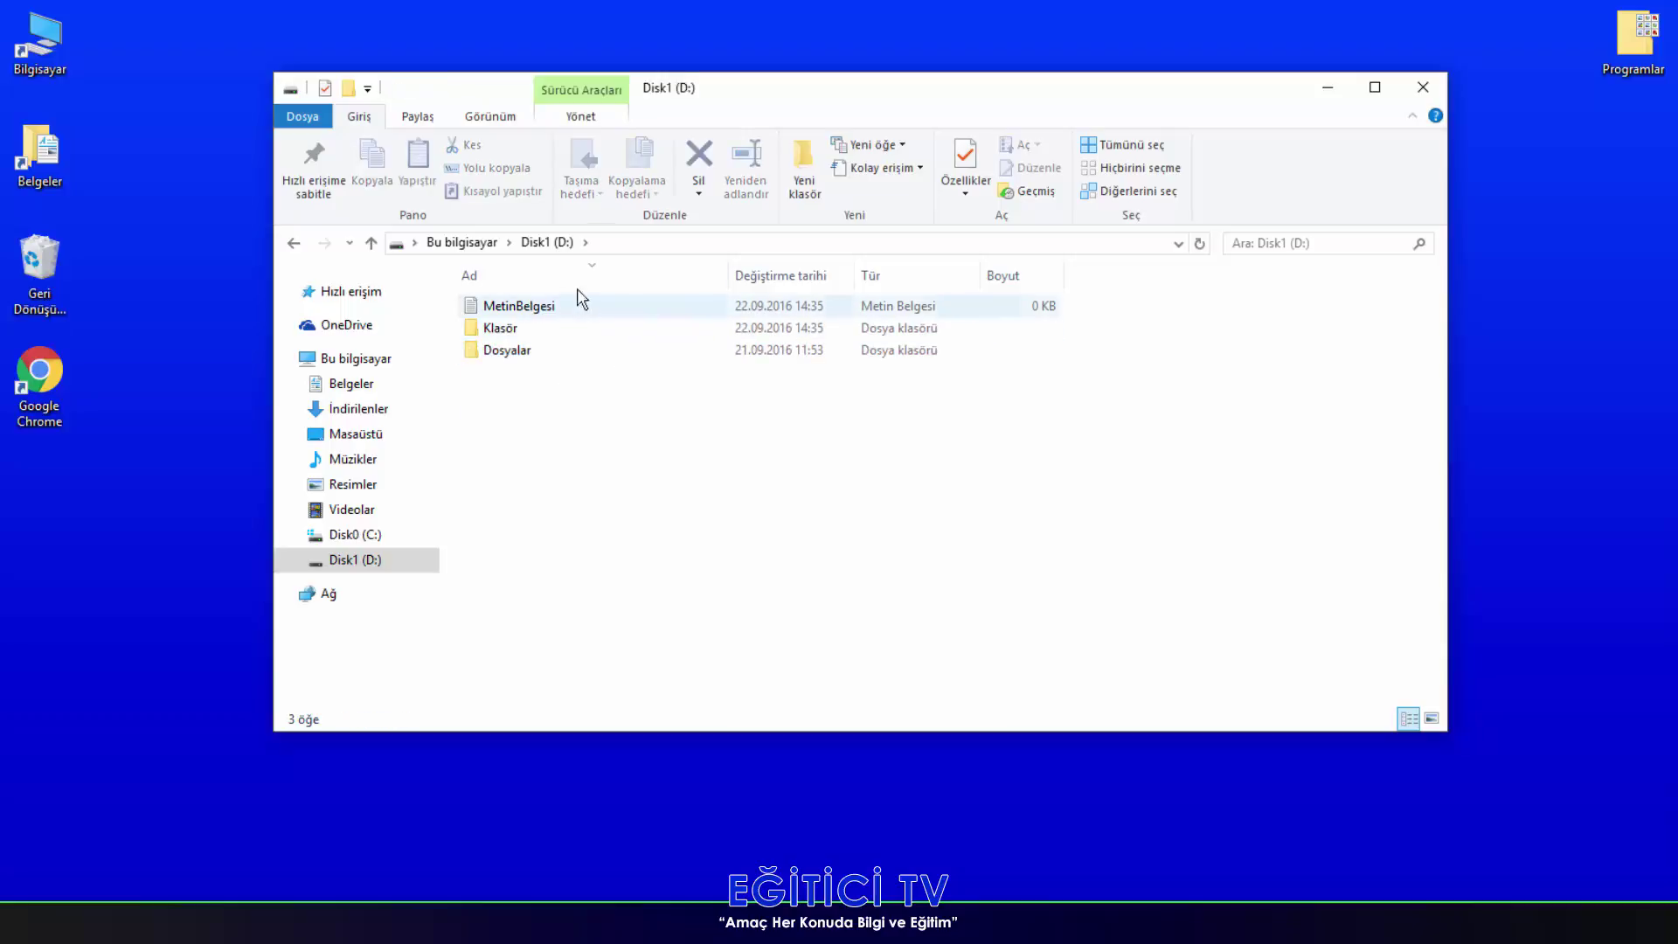
click(554, 275)
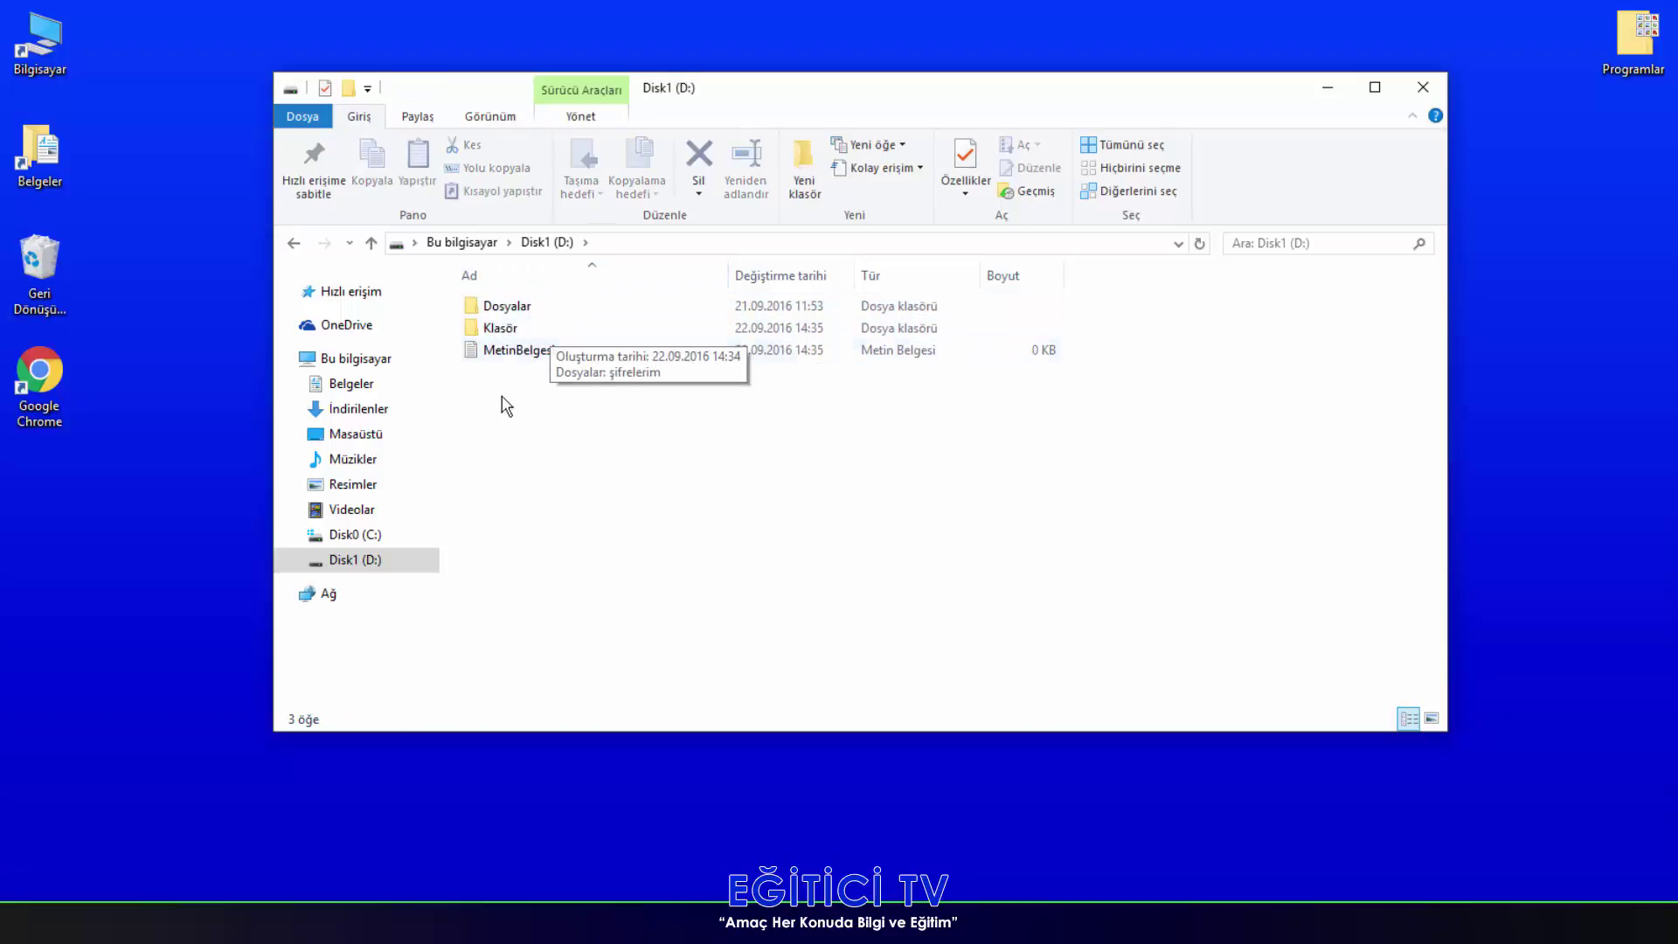
- Check the contents of the MetinBelgesi document and the Klasör folder, ending back at Disk1 (D:)
drag(505, 398, 502, 328)
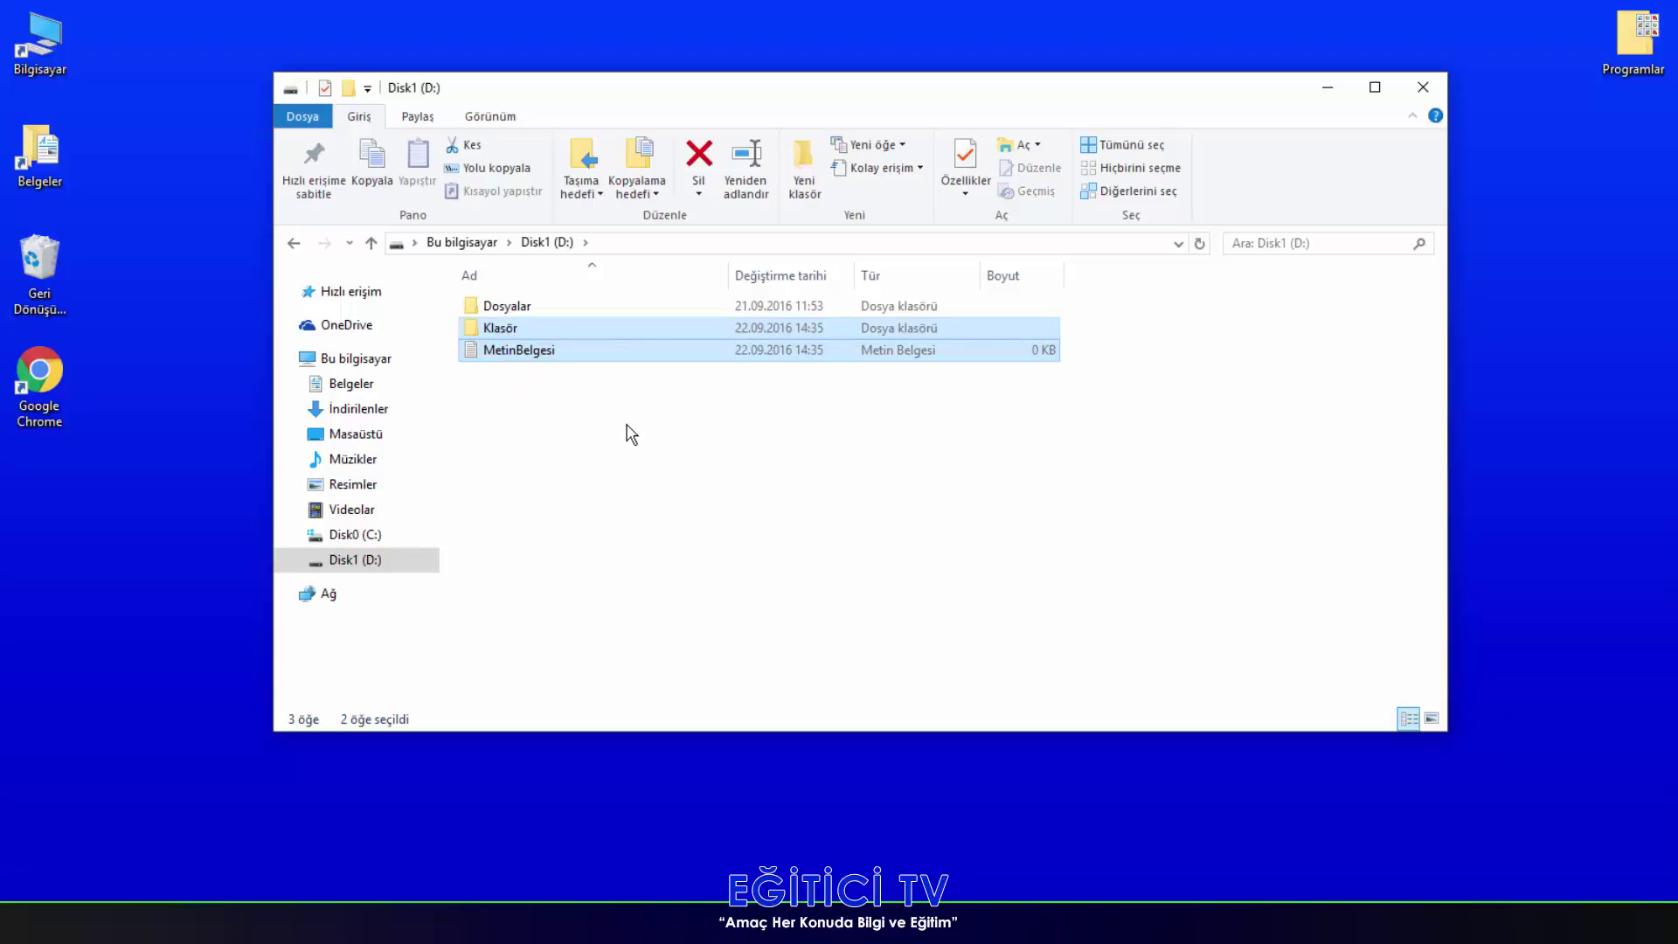
double_click(527, 351)
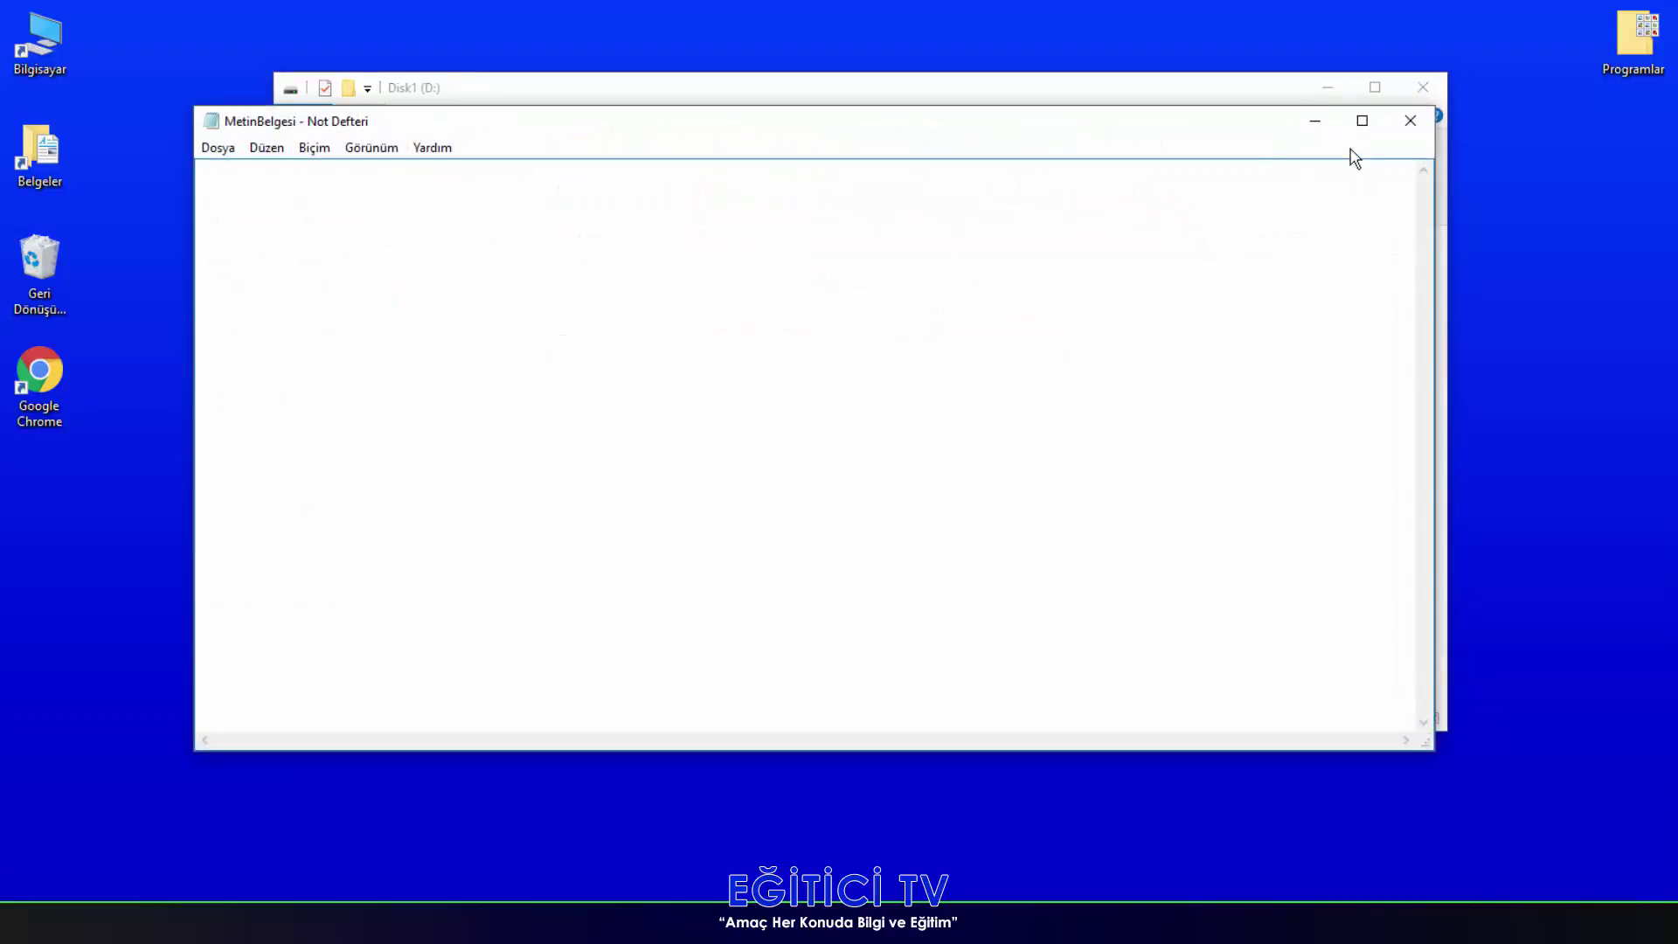
click(1408, 119)
double_click(504, 332)
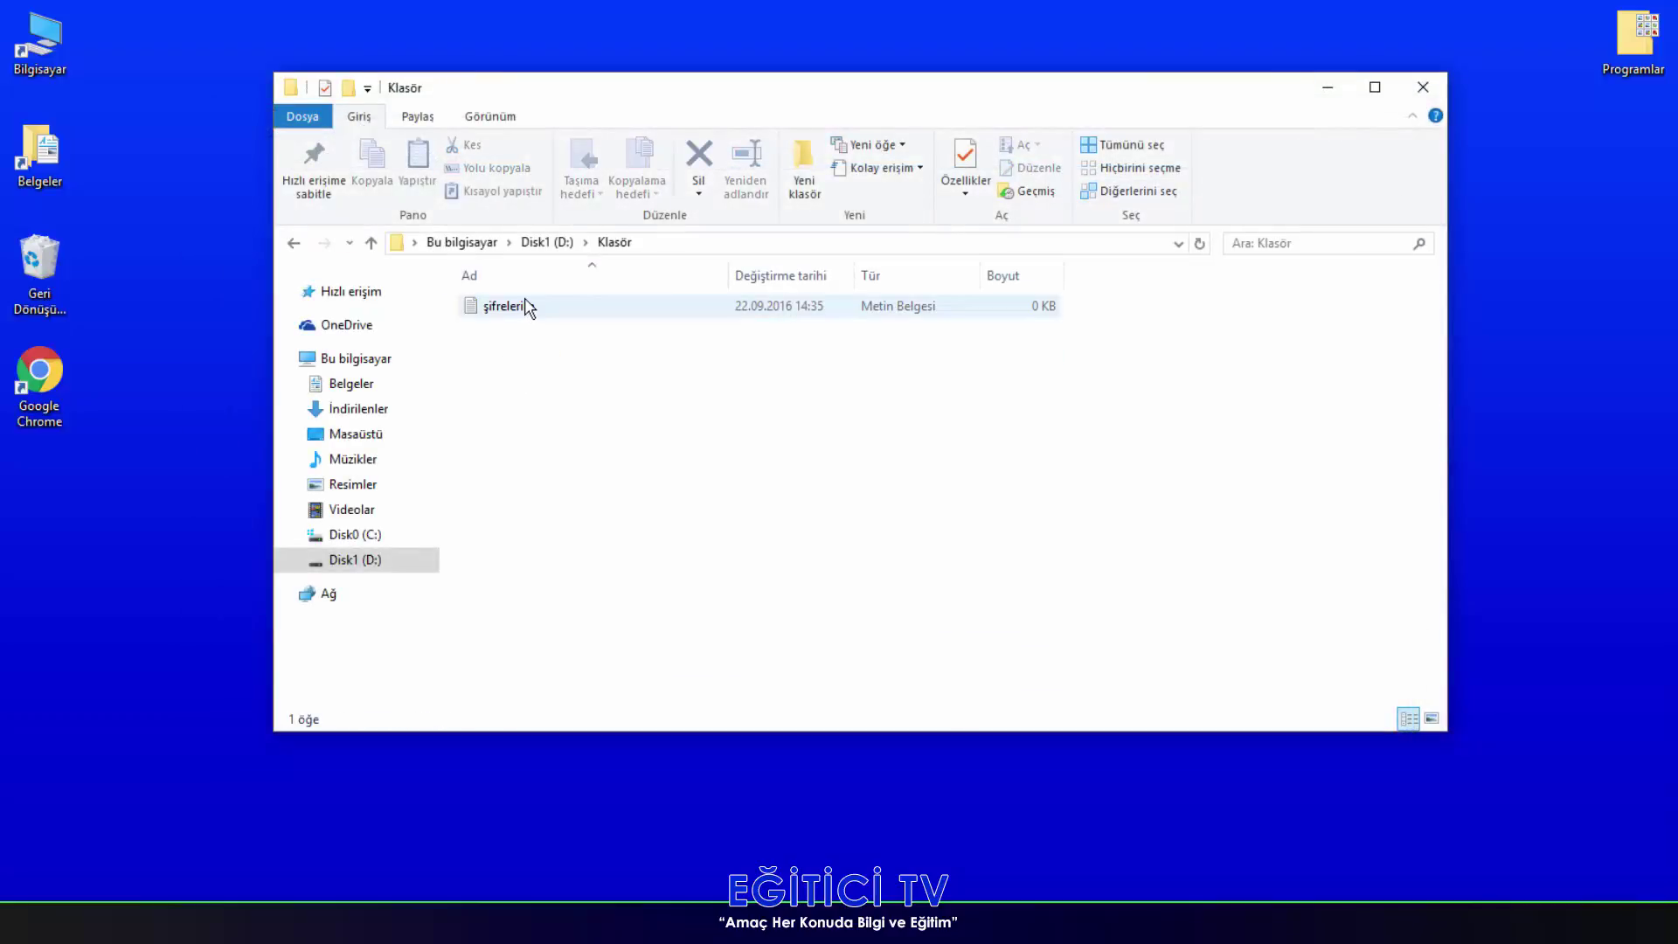
click(544, 242)
click(575, 472)
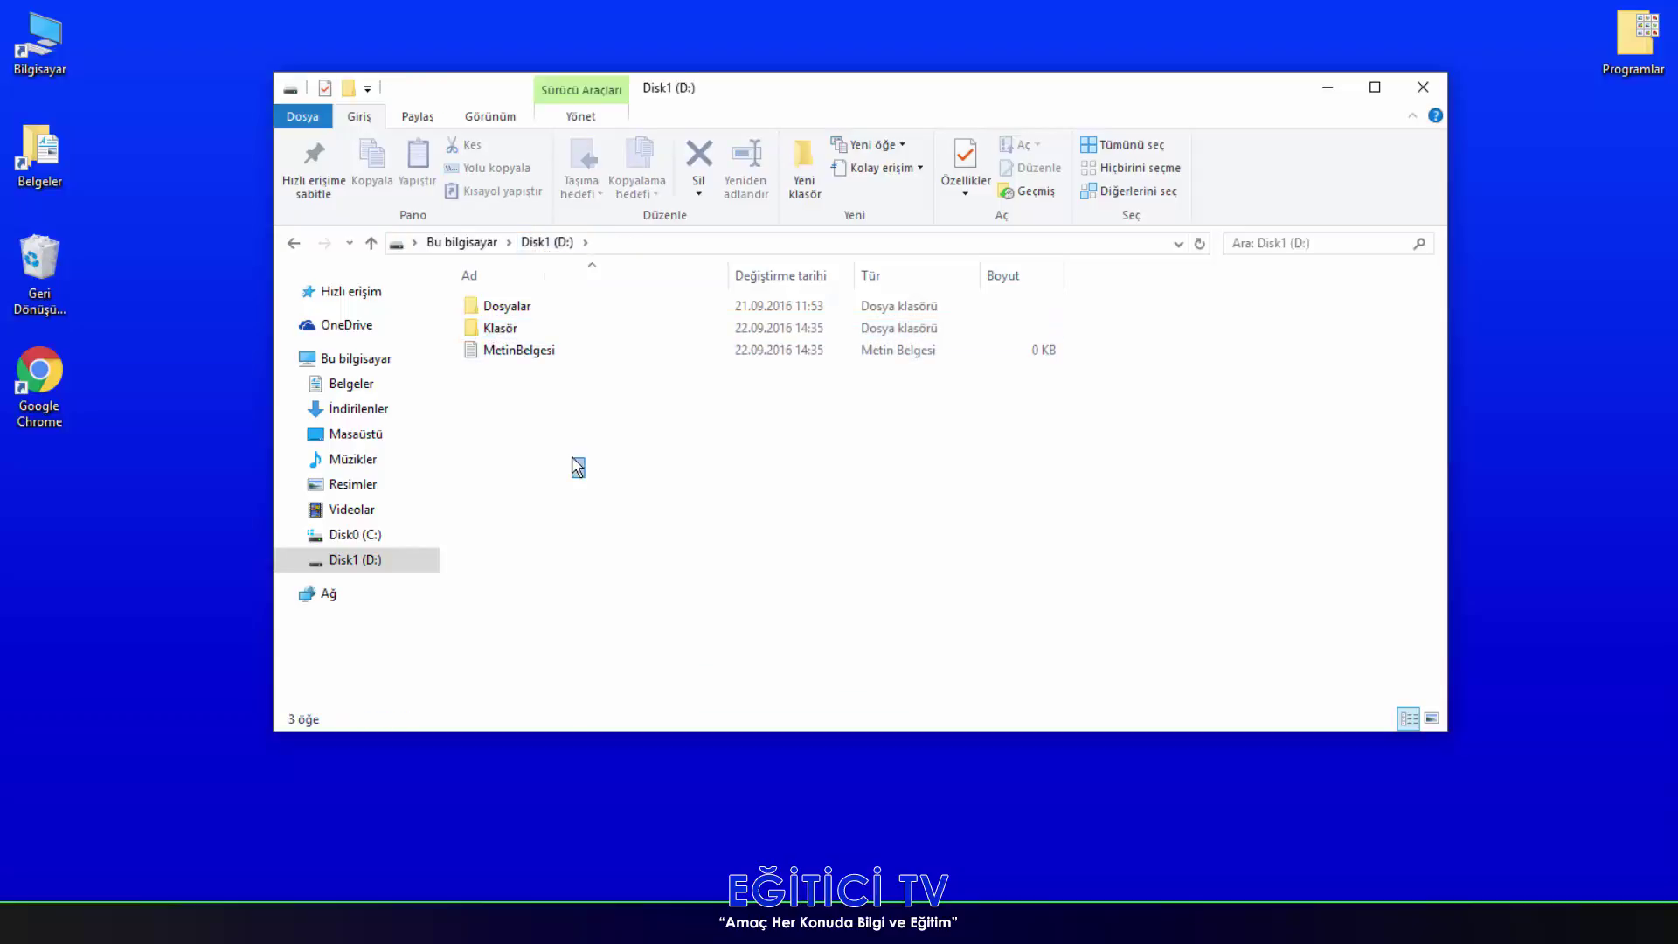
- Turn on the Gizli attribute in the shared properties of the Klasör folder and the MetinBelgesi document
drag(566, 403, 524, 331)
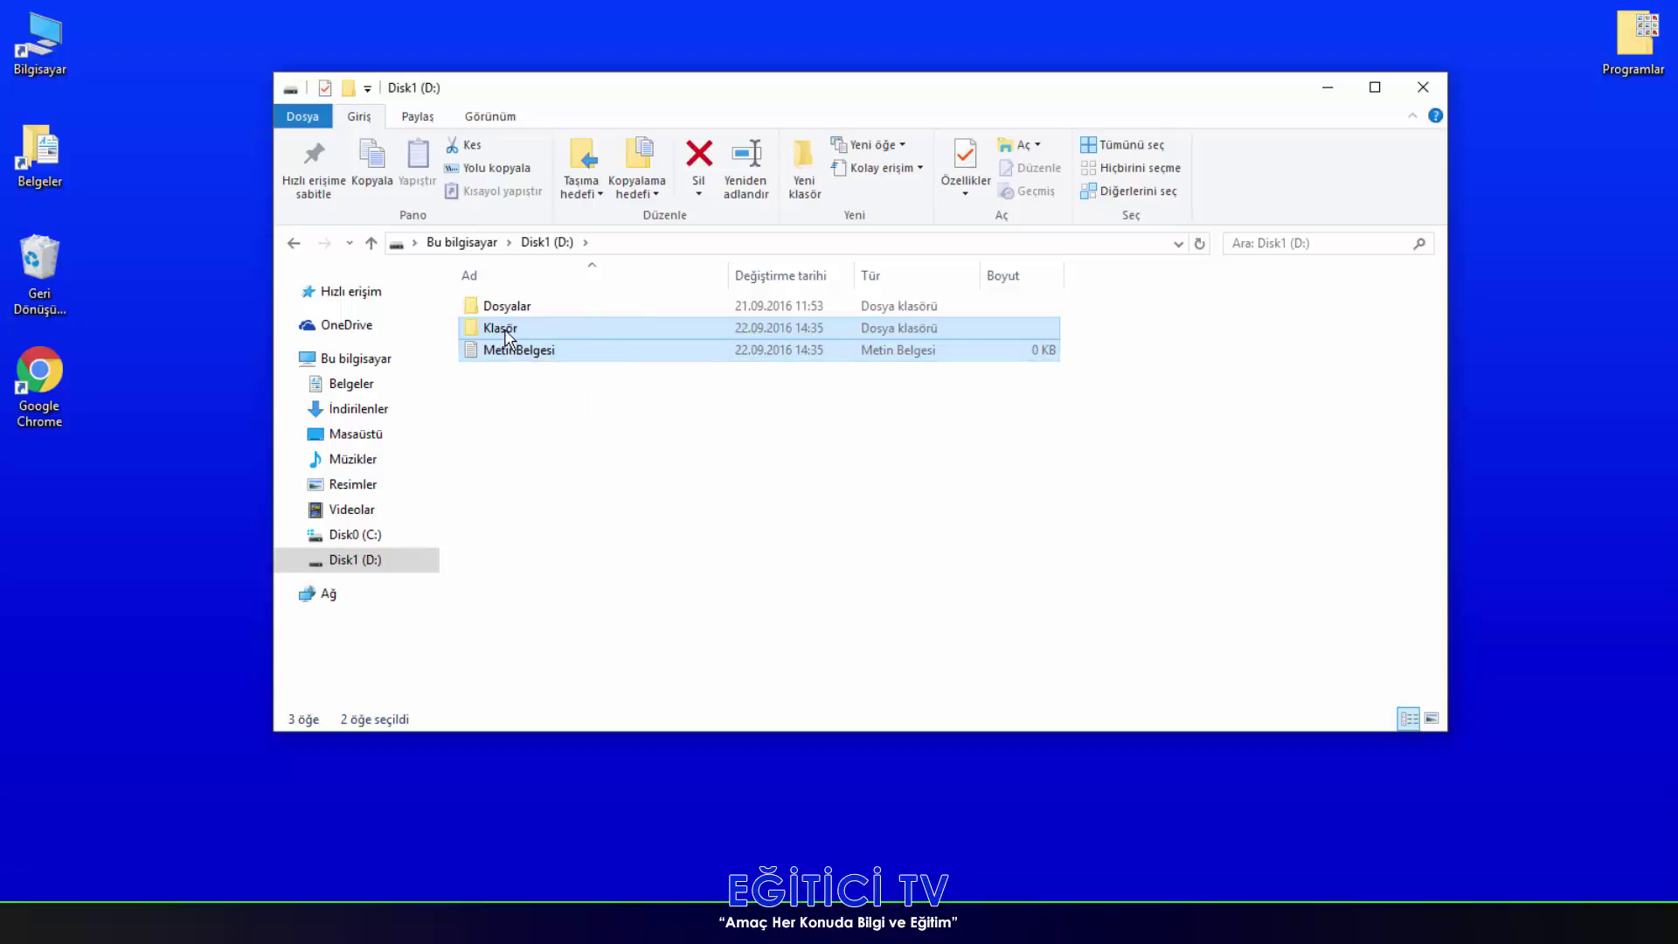
right_click(507, 337)
click(554, 629)
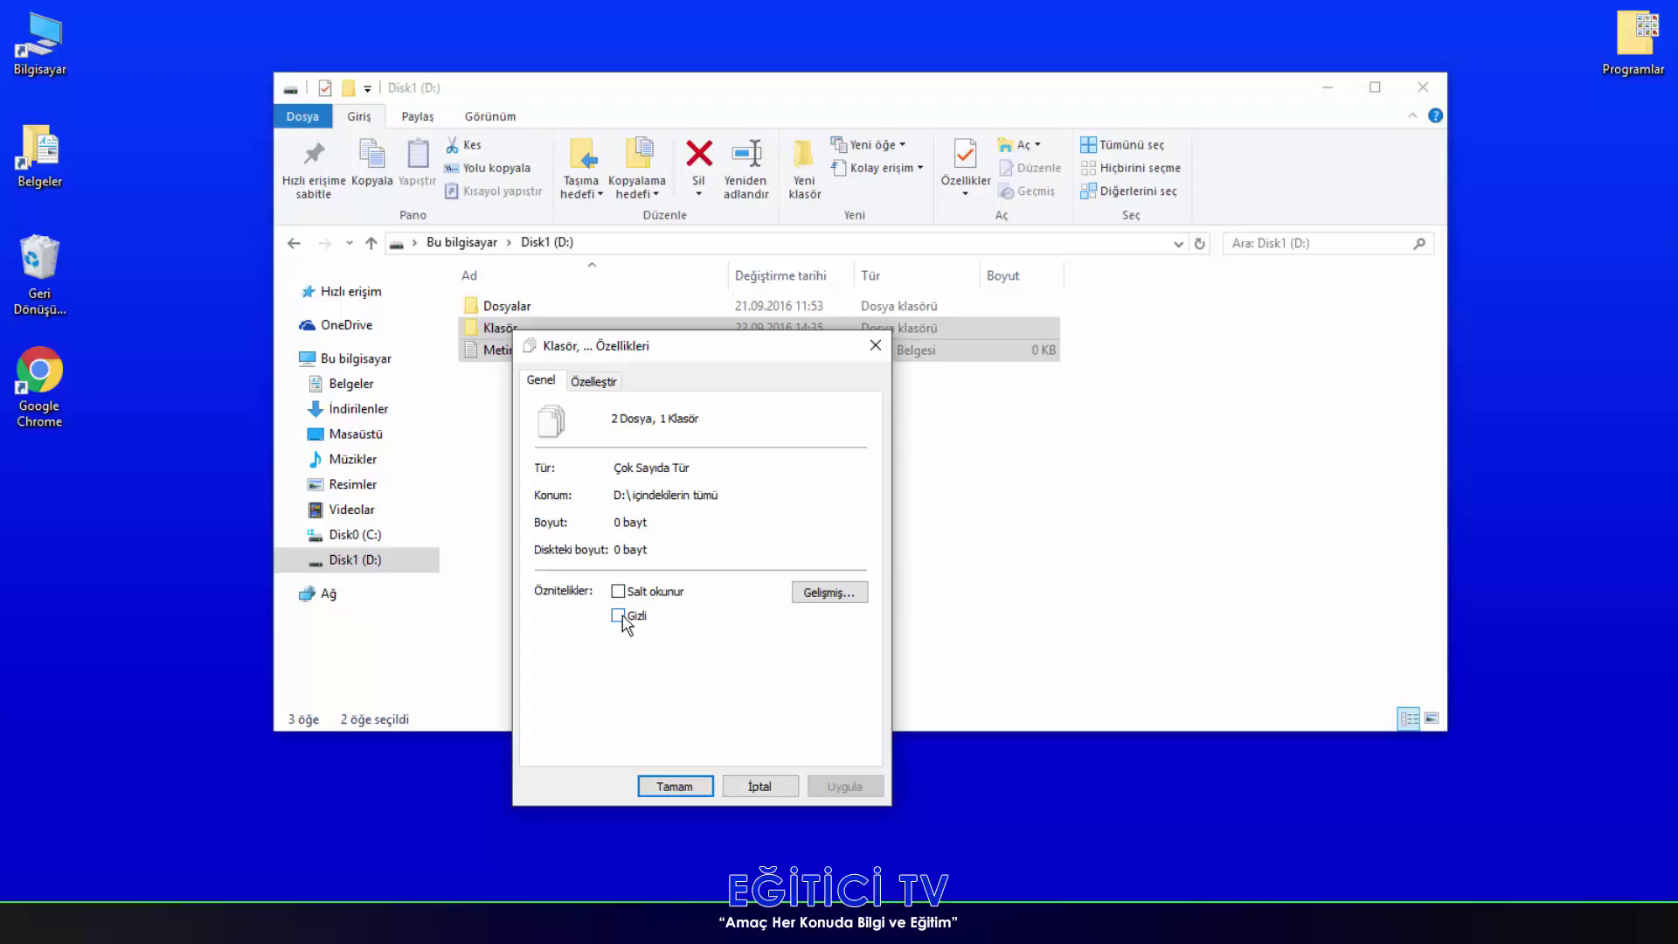
click(620, 616)
click(844, 785)
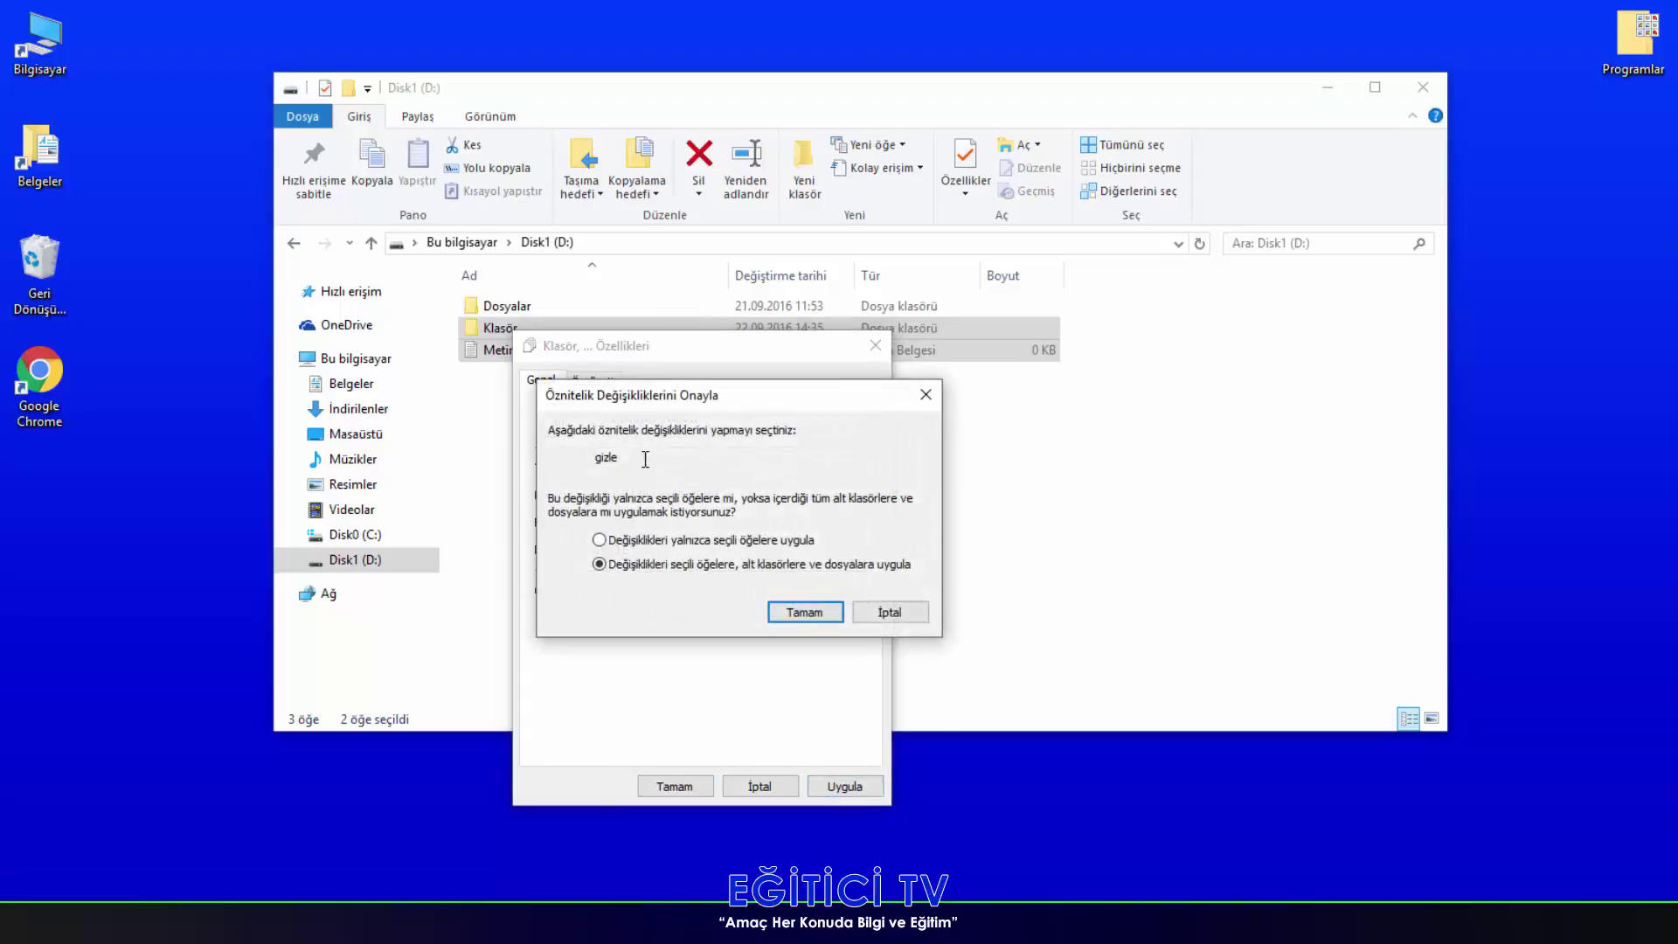
mouse_move(664, 382)
mouse_down()
mouse_move(657, 345)
mouse_move(644, 363)
mouse_up()
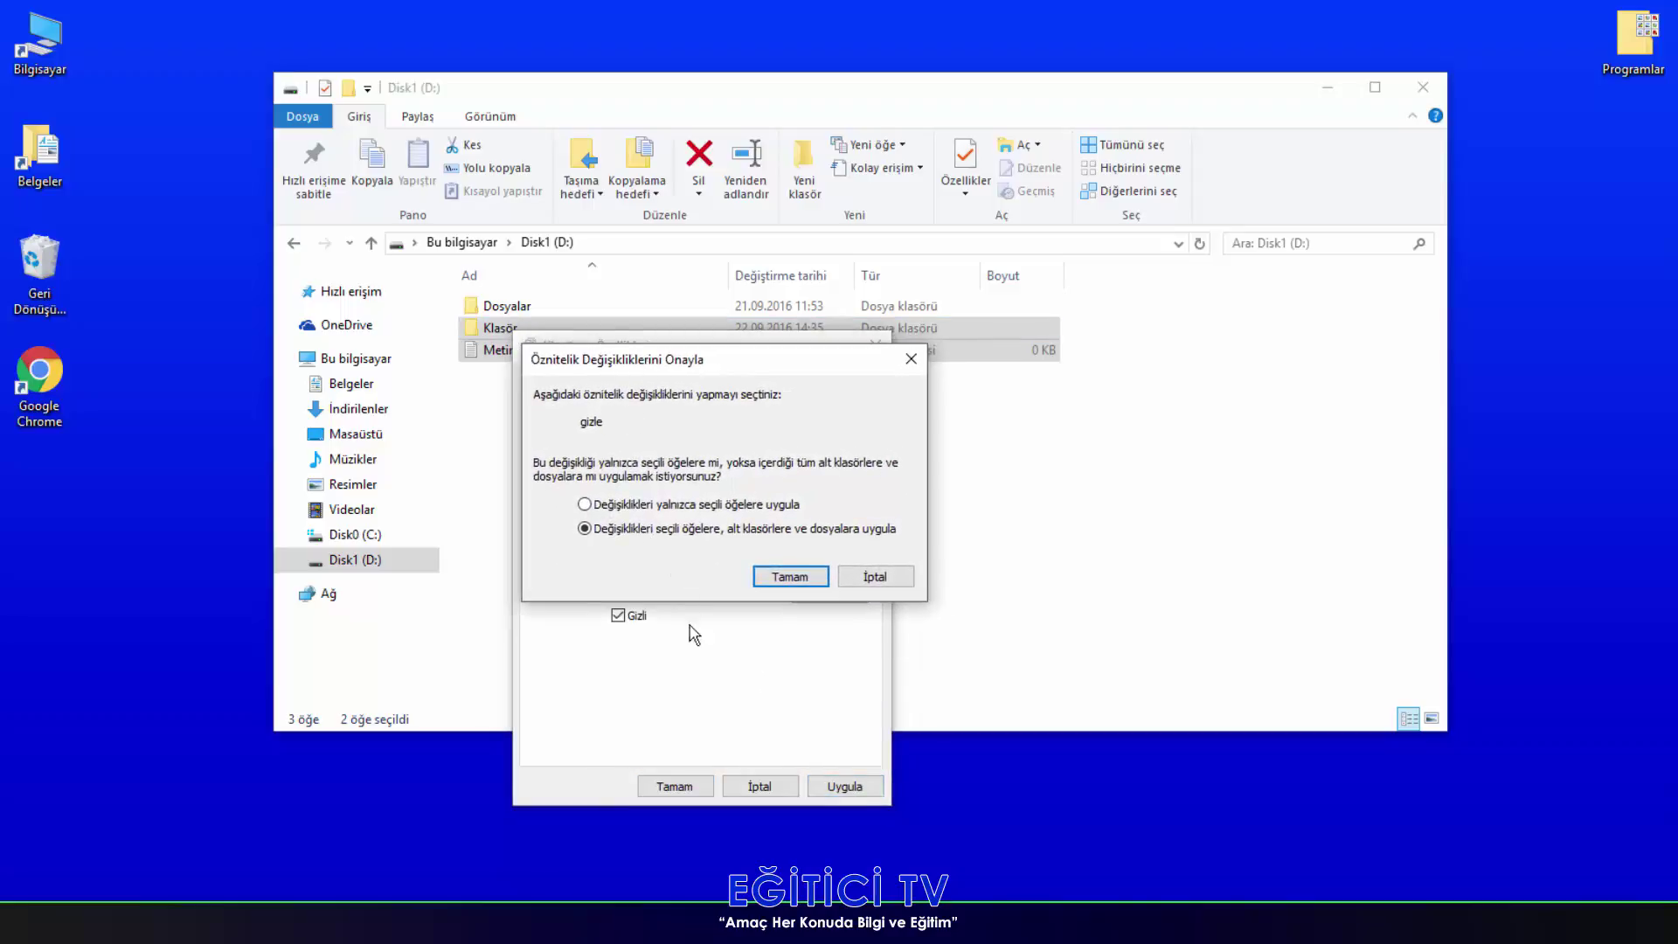
click(629, 507)
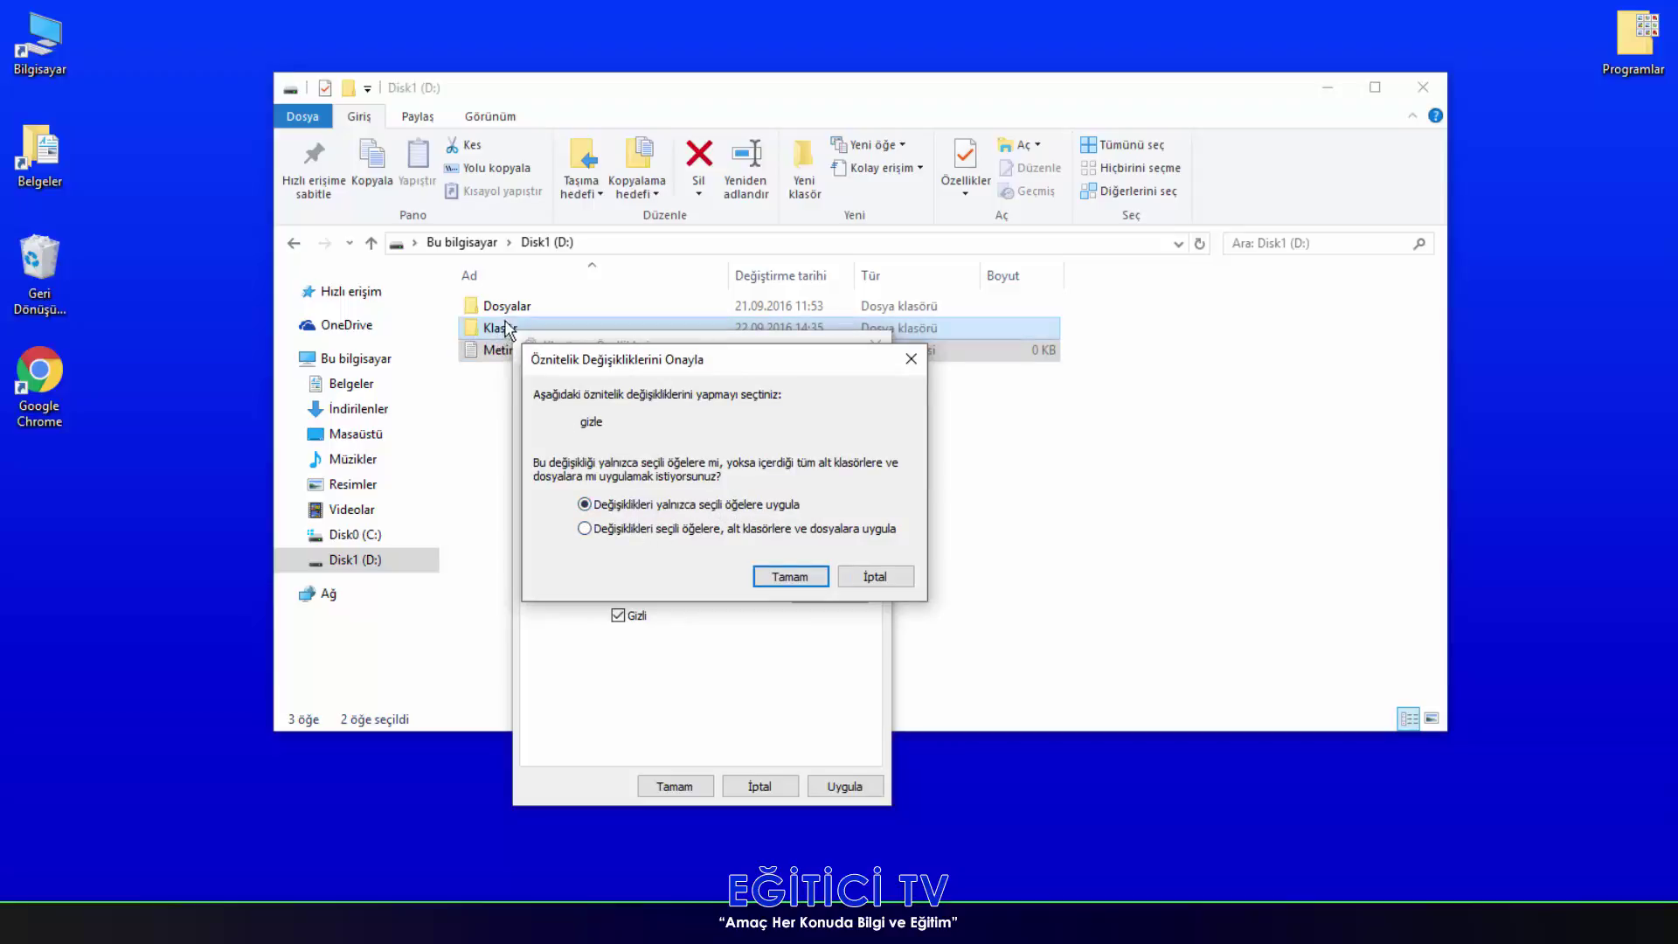
drag(588, 359, 601, 385)
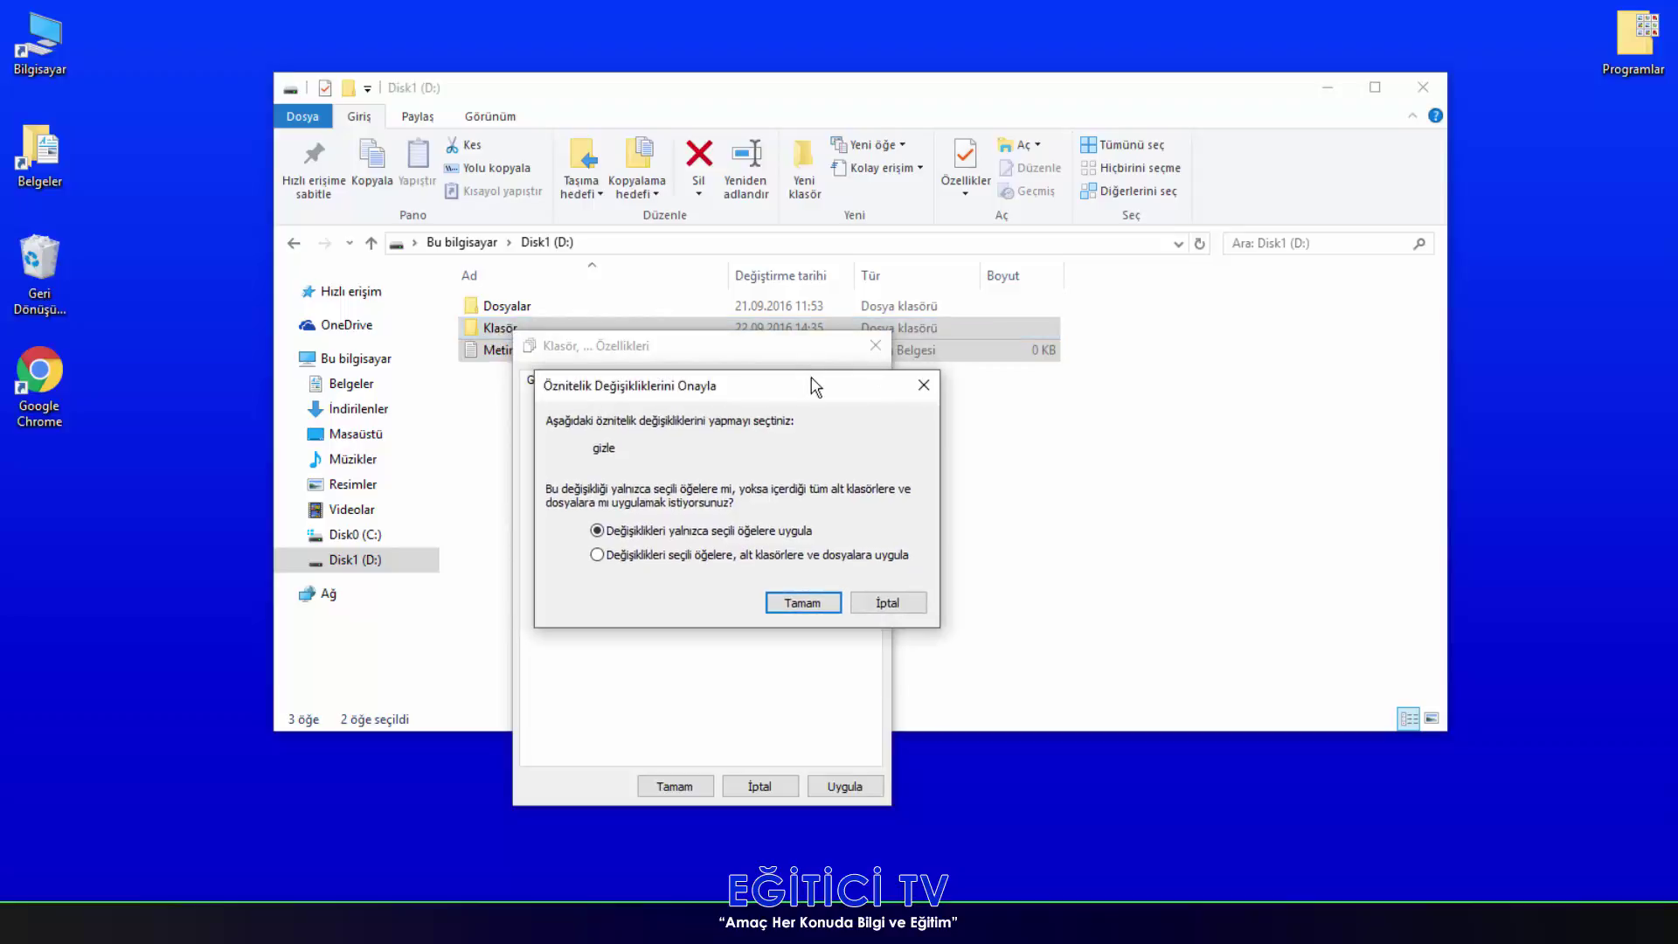
click(923, 385)
- Apply the Gizli attribute to the selected Klasör folder and MetinBelgesi document, including all subfolders and files
drag(751, 349, 1044, 316)
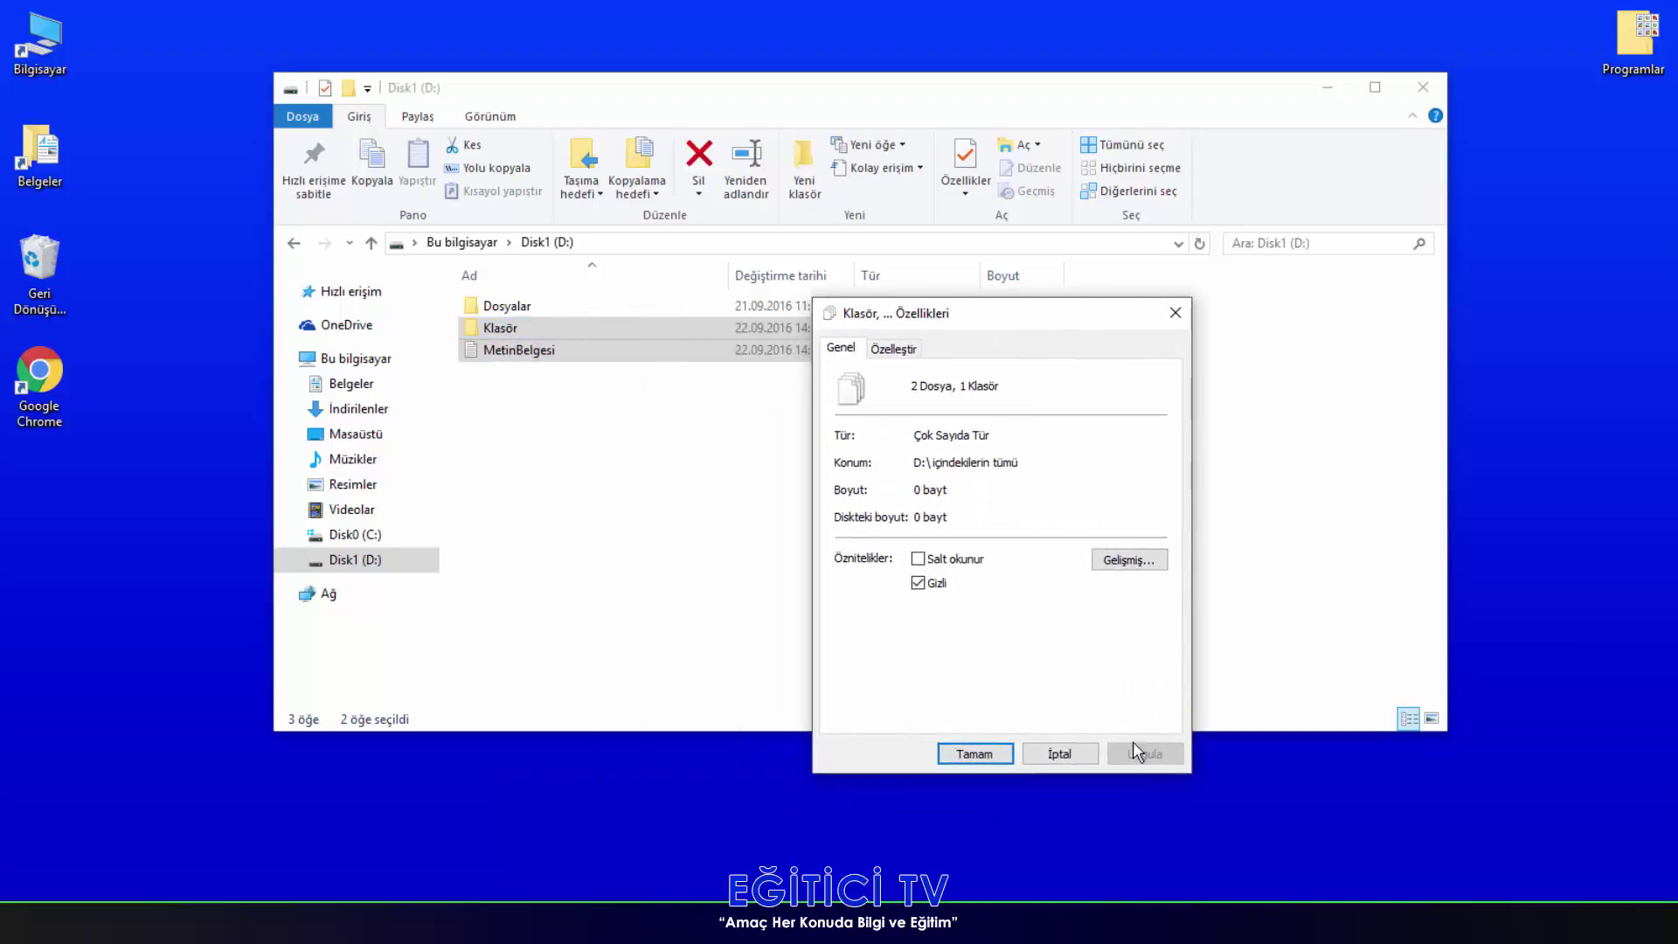
click(933, 584)
click(919, 583)
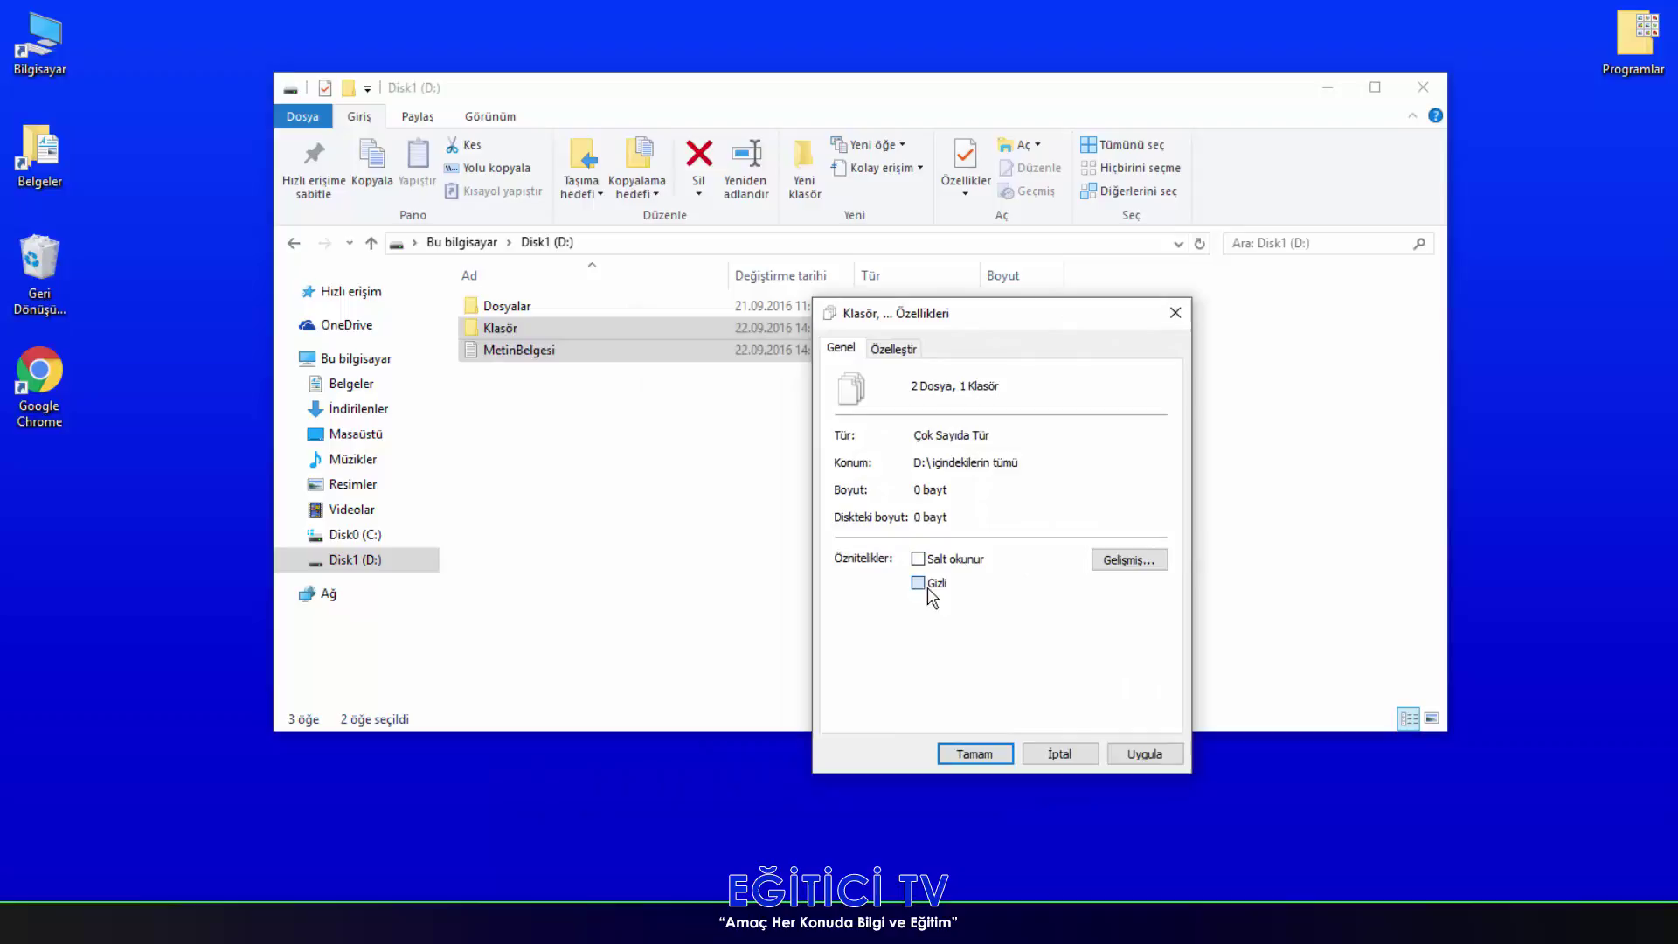
click(1144, 754)
drag(966, 384, 941, 367)
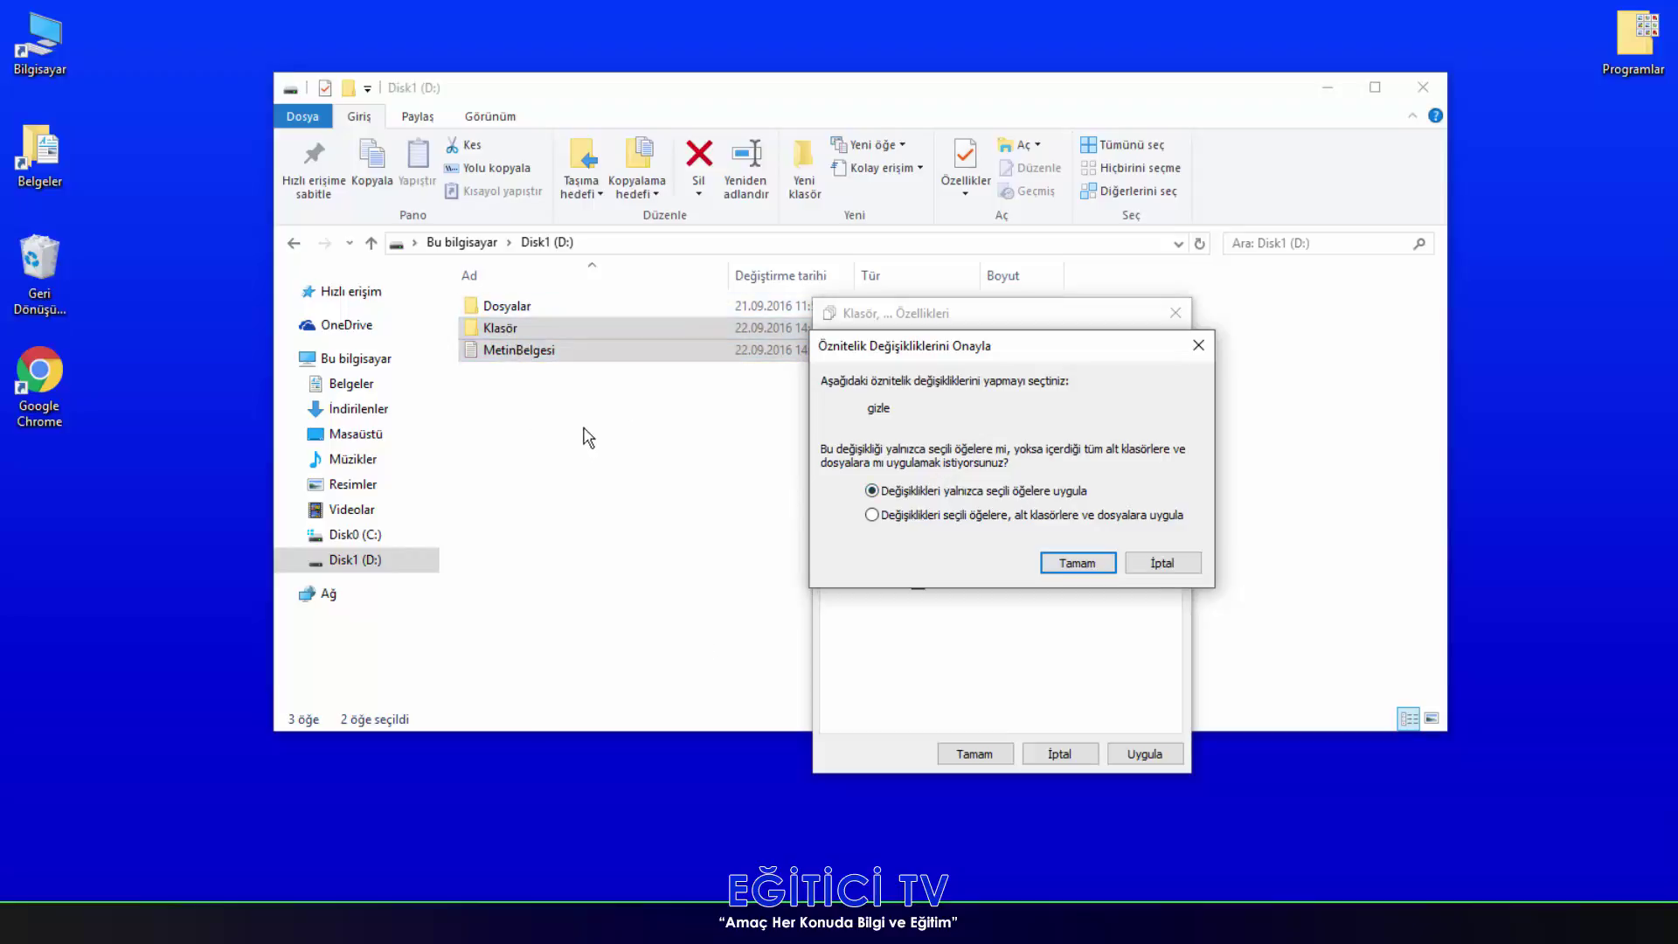
click(883, 516)
click(1073, 563)
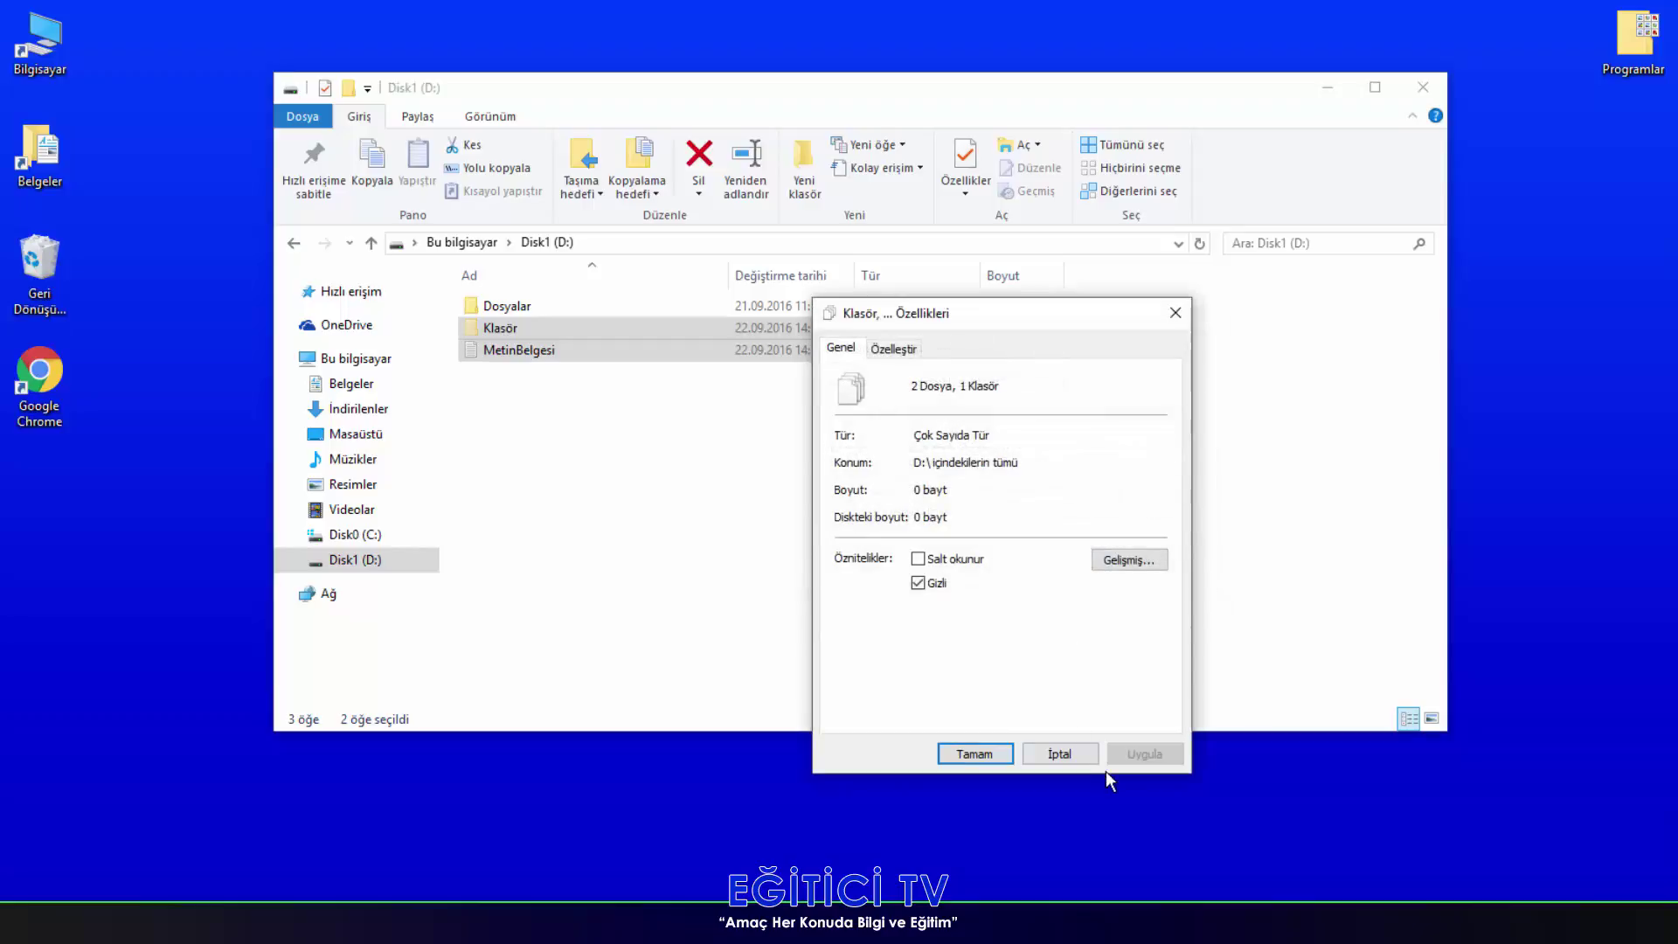
click(961, 751)
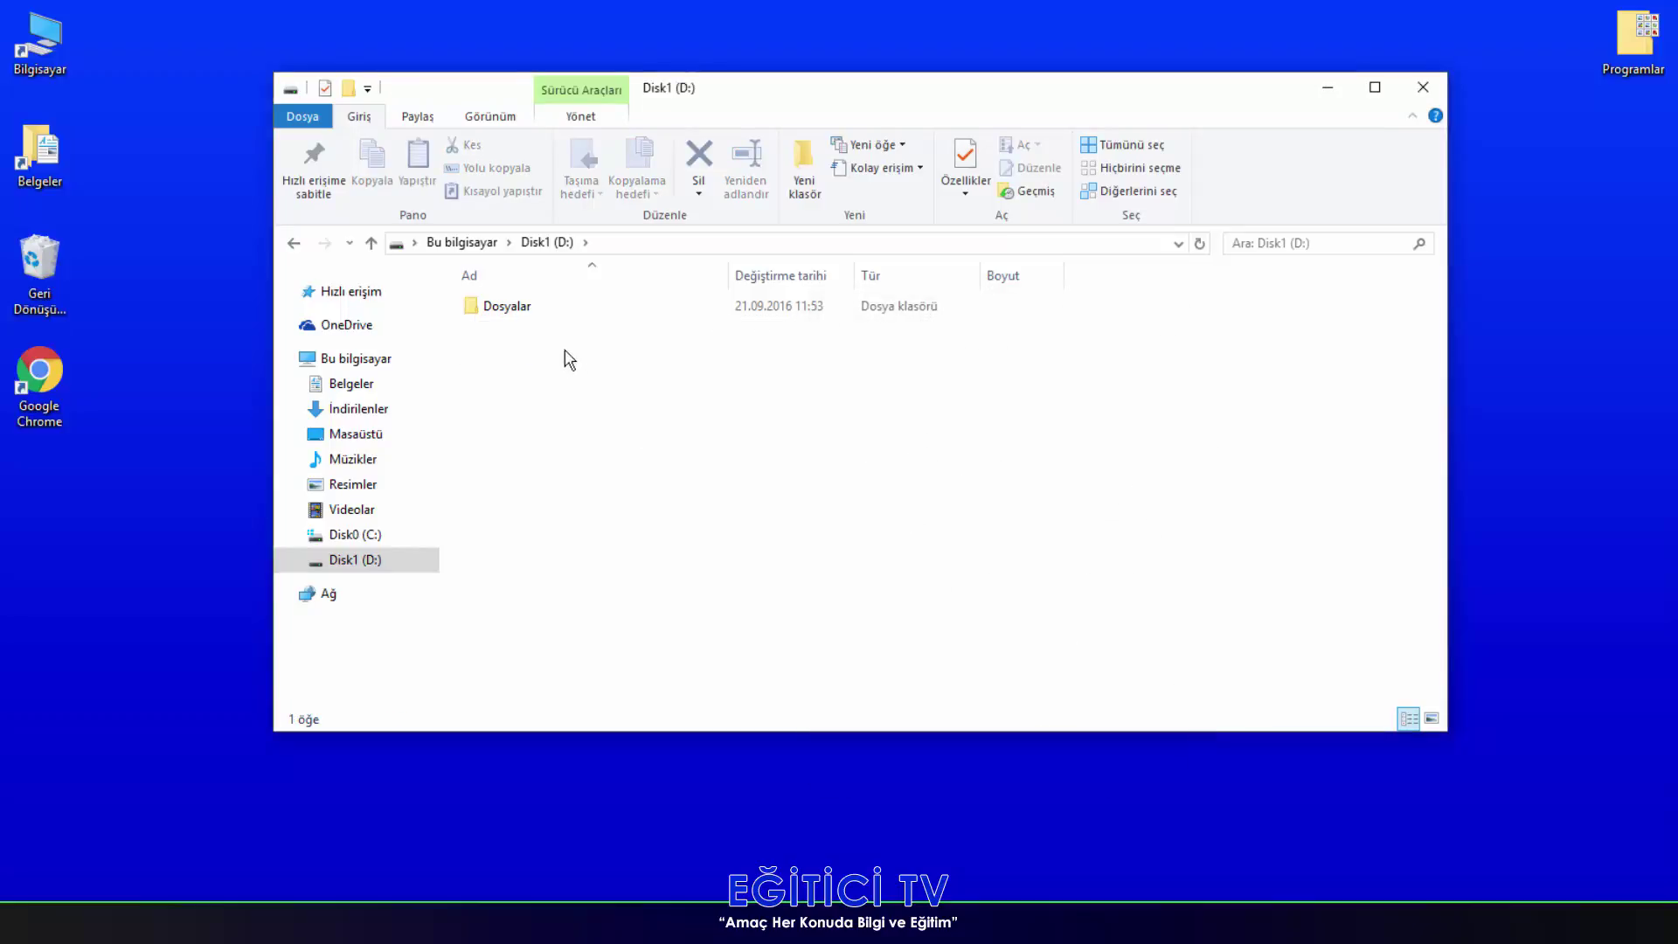
- Refresh Disk1 (D:) and reopen it from Bu bilgisayar to check which items are listed
right_click(622, 391)
click(696, 474)
click(477, 242)
double_click(753, 359)
- Open the Görünüm settings of Dosya Gezgini Seçenekleri from the Görünüm ve Kişiselleştirme category of Denetim Masası
key(super+s)
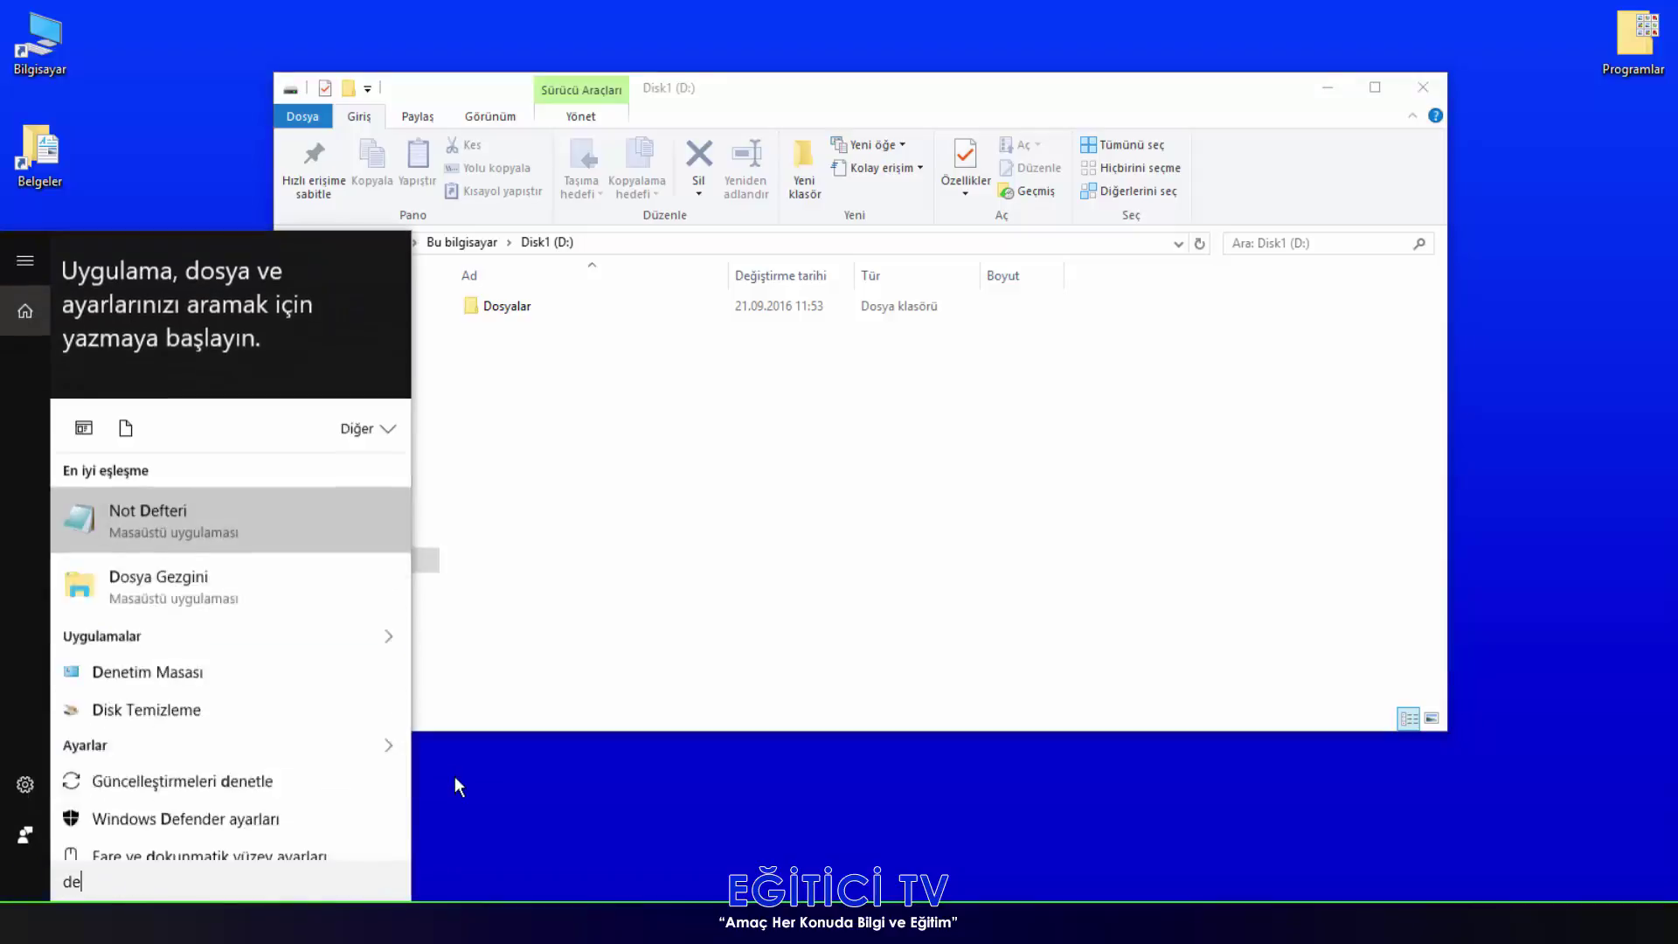
text(denetim)
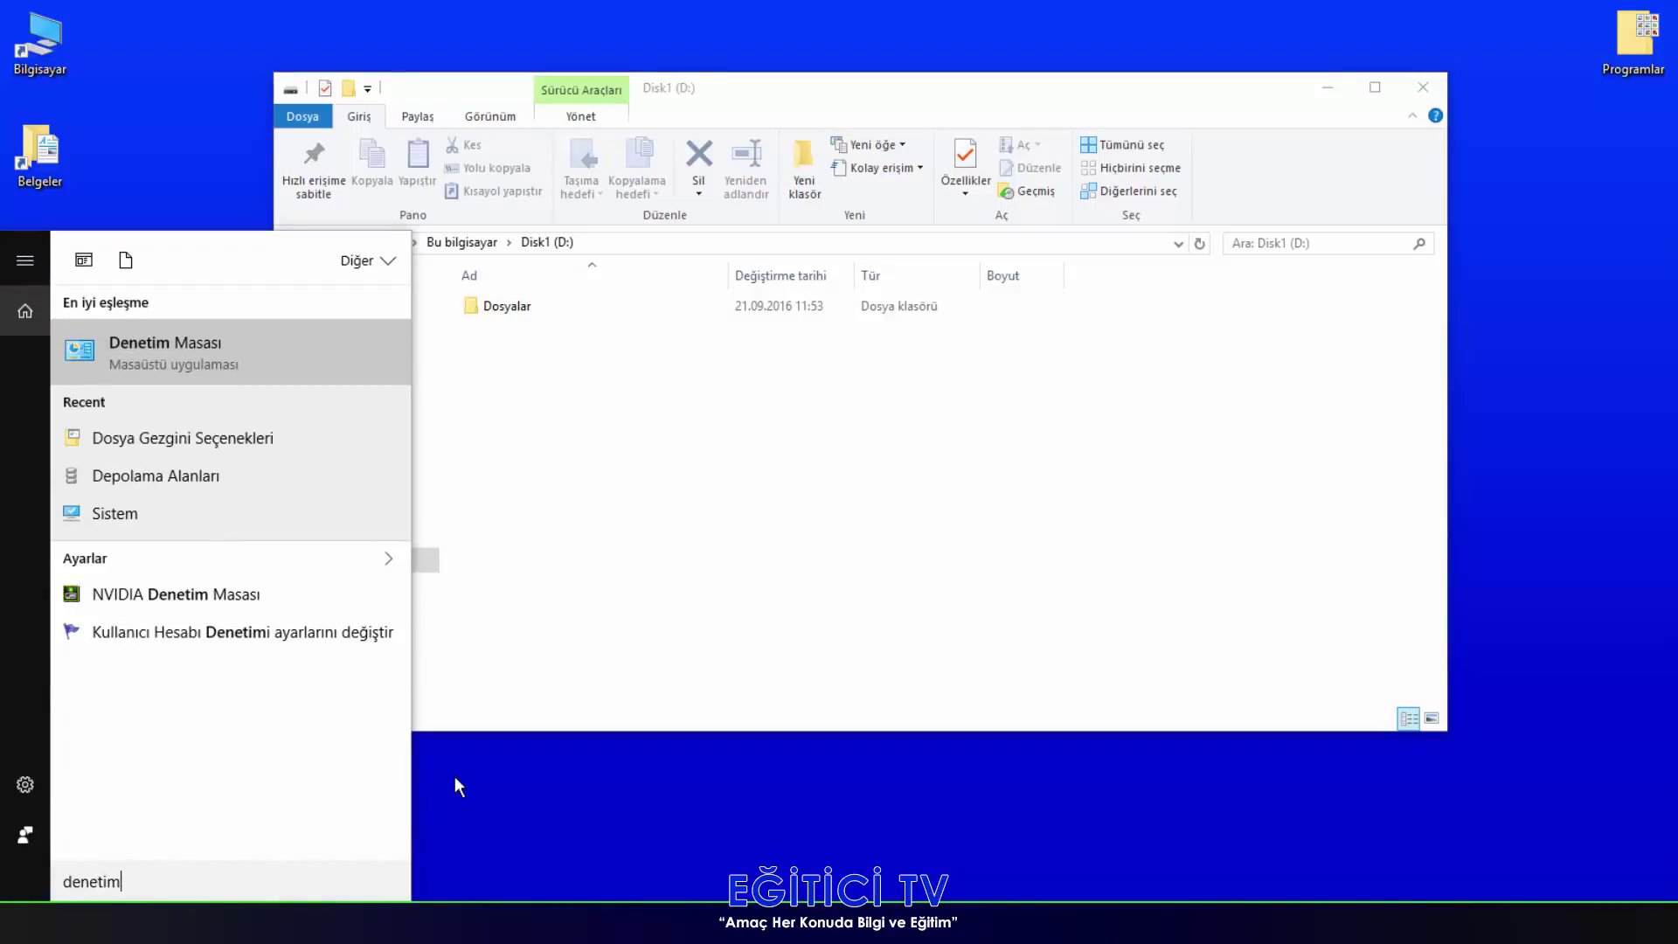
click(181, 345)
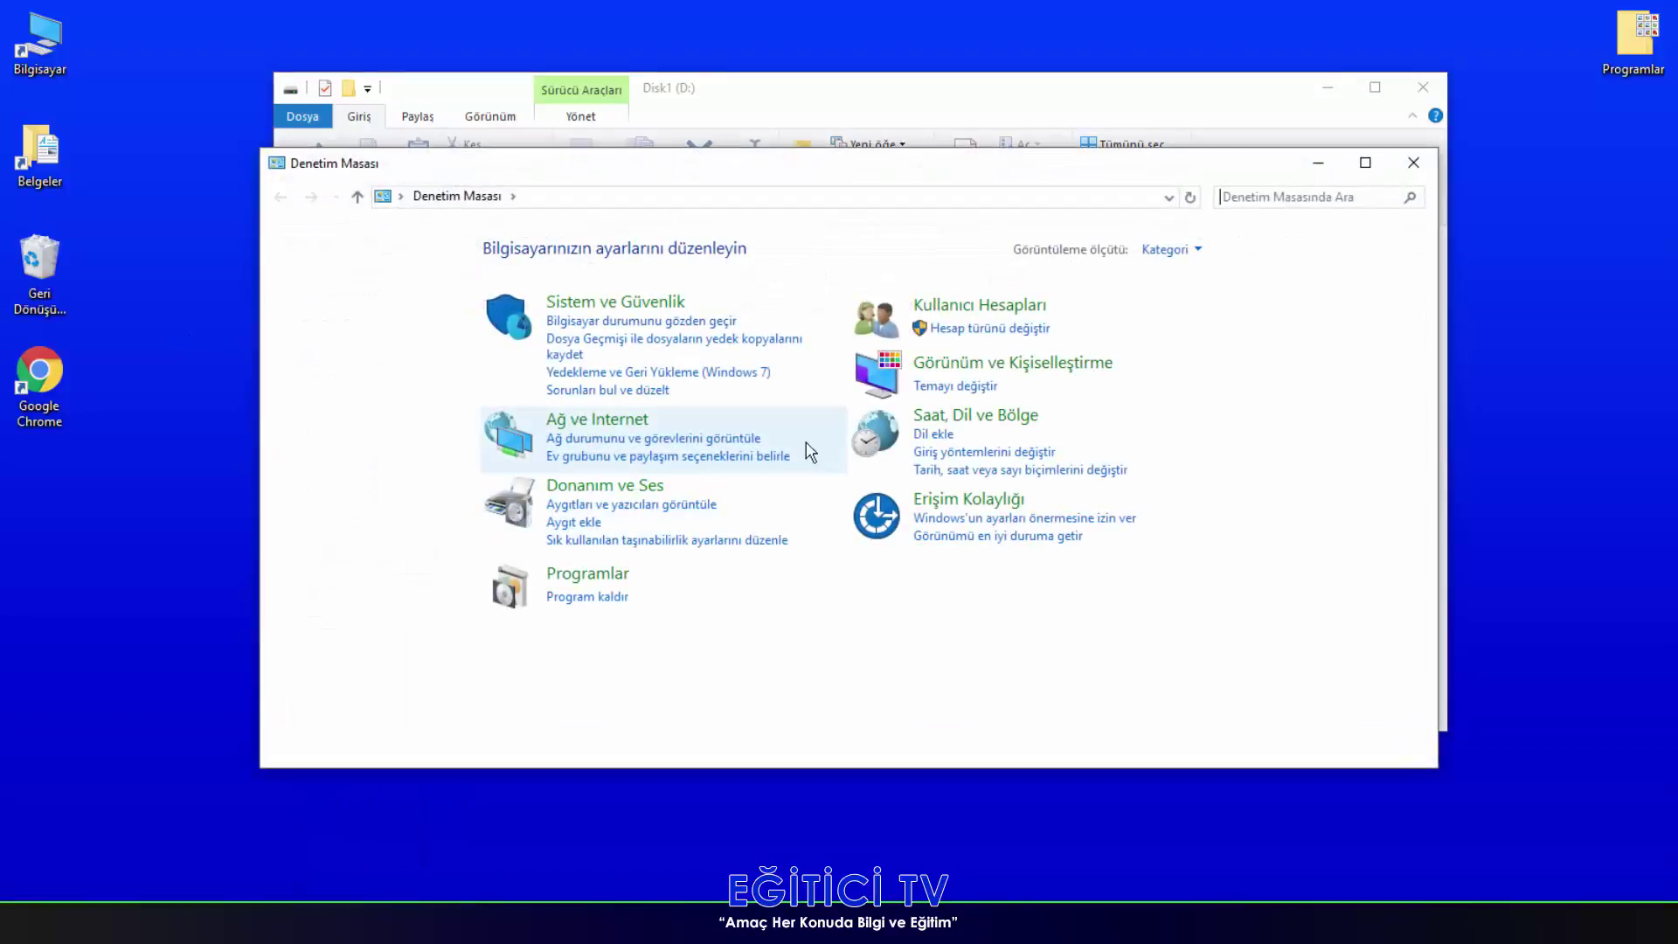
click(1029, 366)
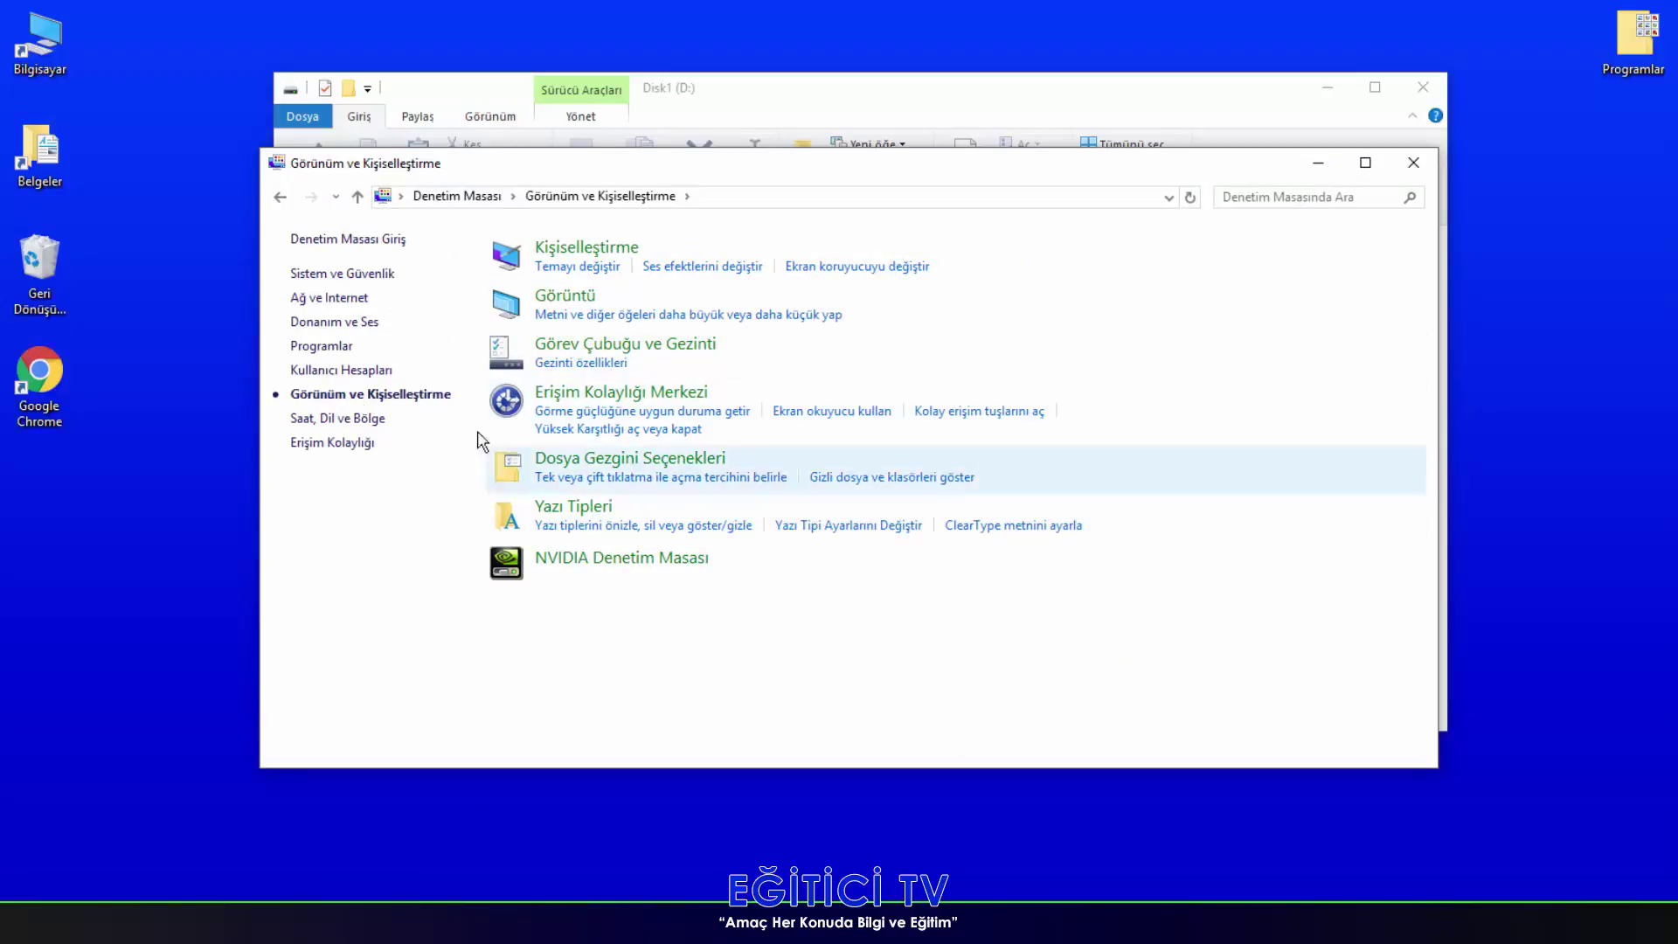
click(707, 472)
click(306, 270)
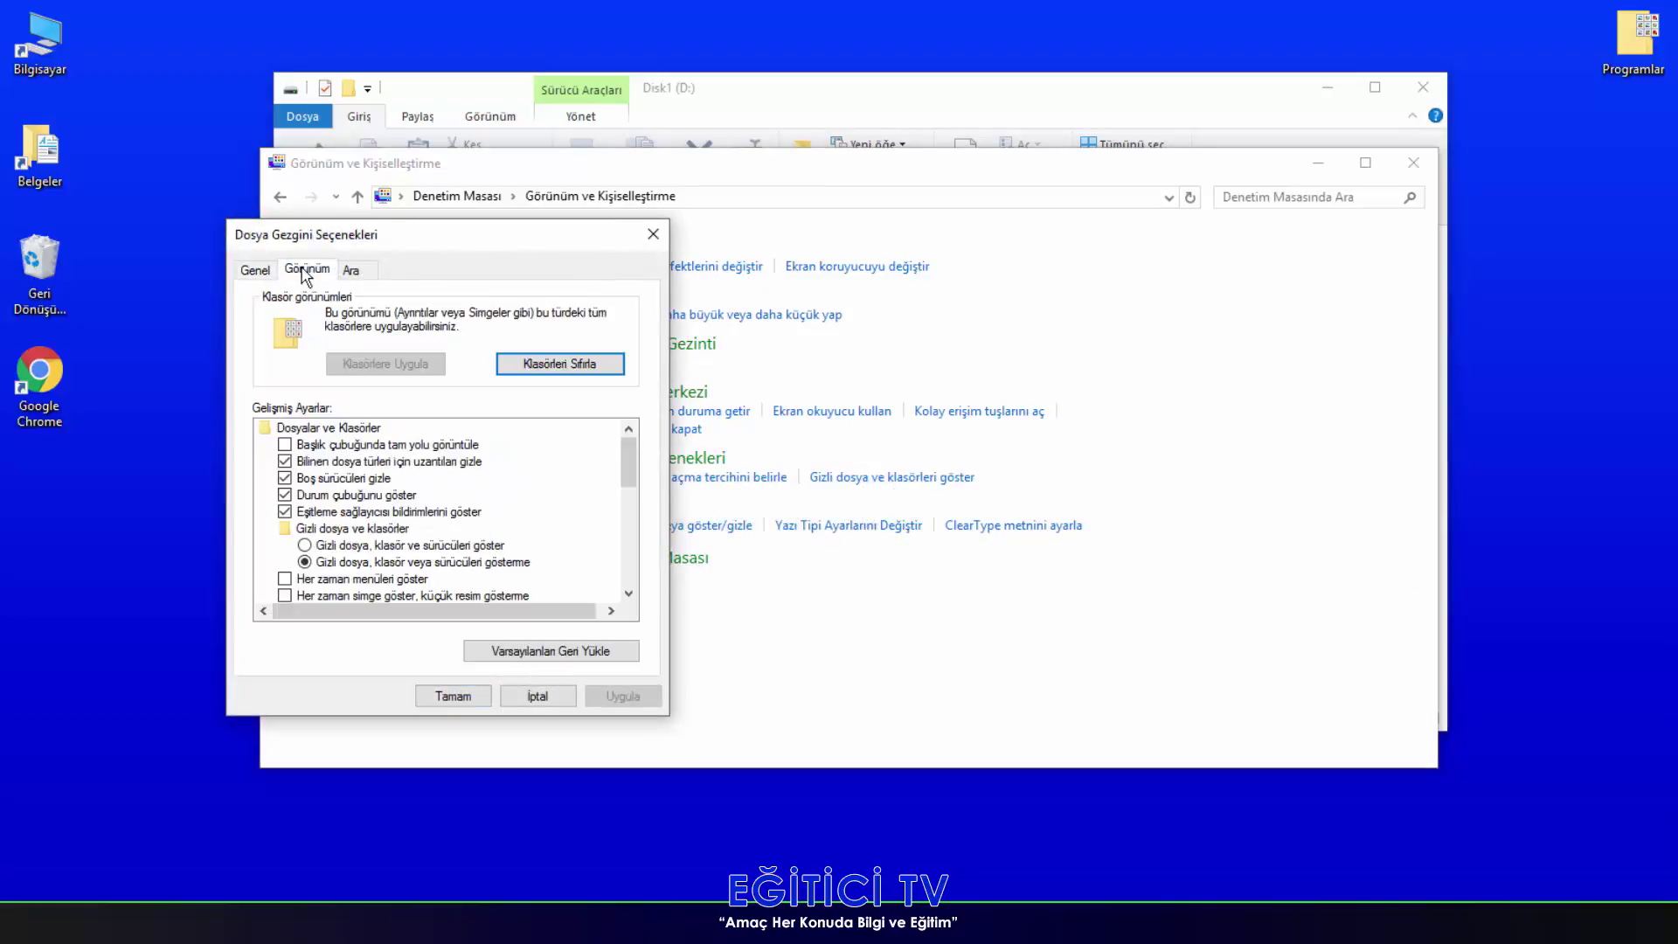
drag(368, 246, 381, 188)
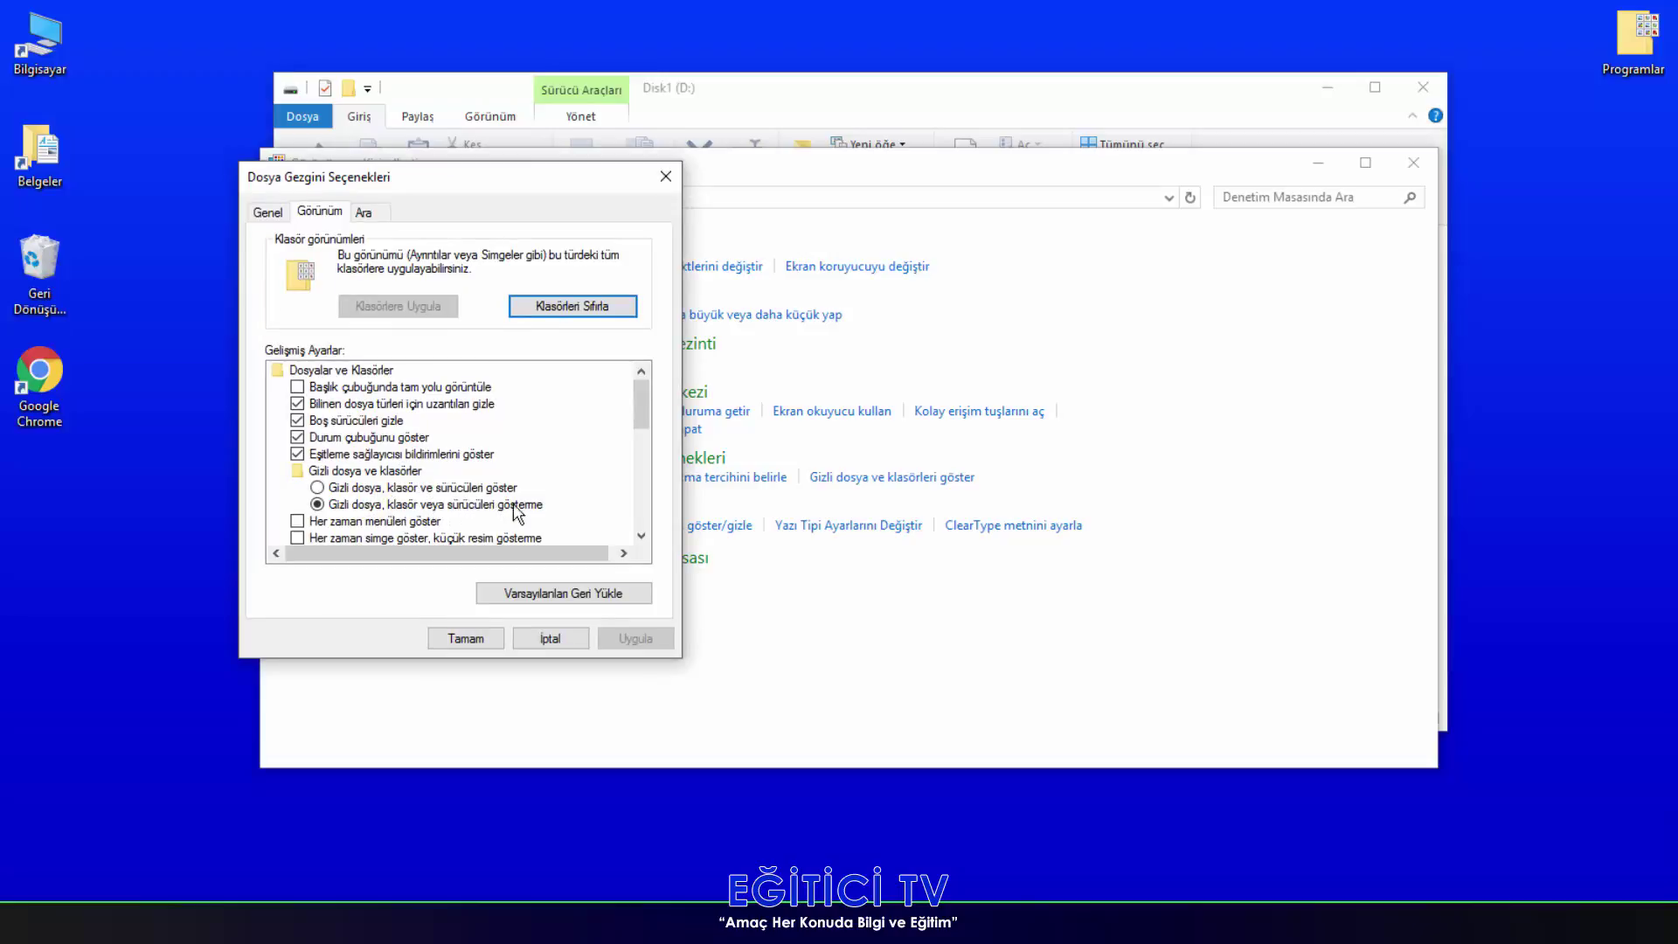
- Set hidden items to "Gizli dosya, klasör ve sürücüleri göster", apply the change and close Denetim Masası
click(407, 487)
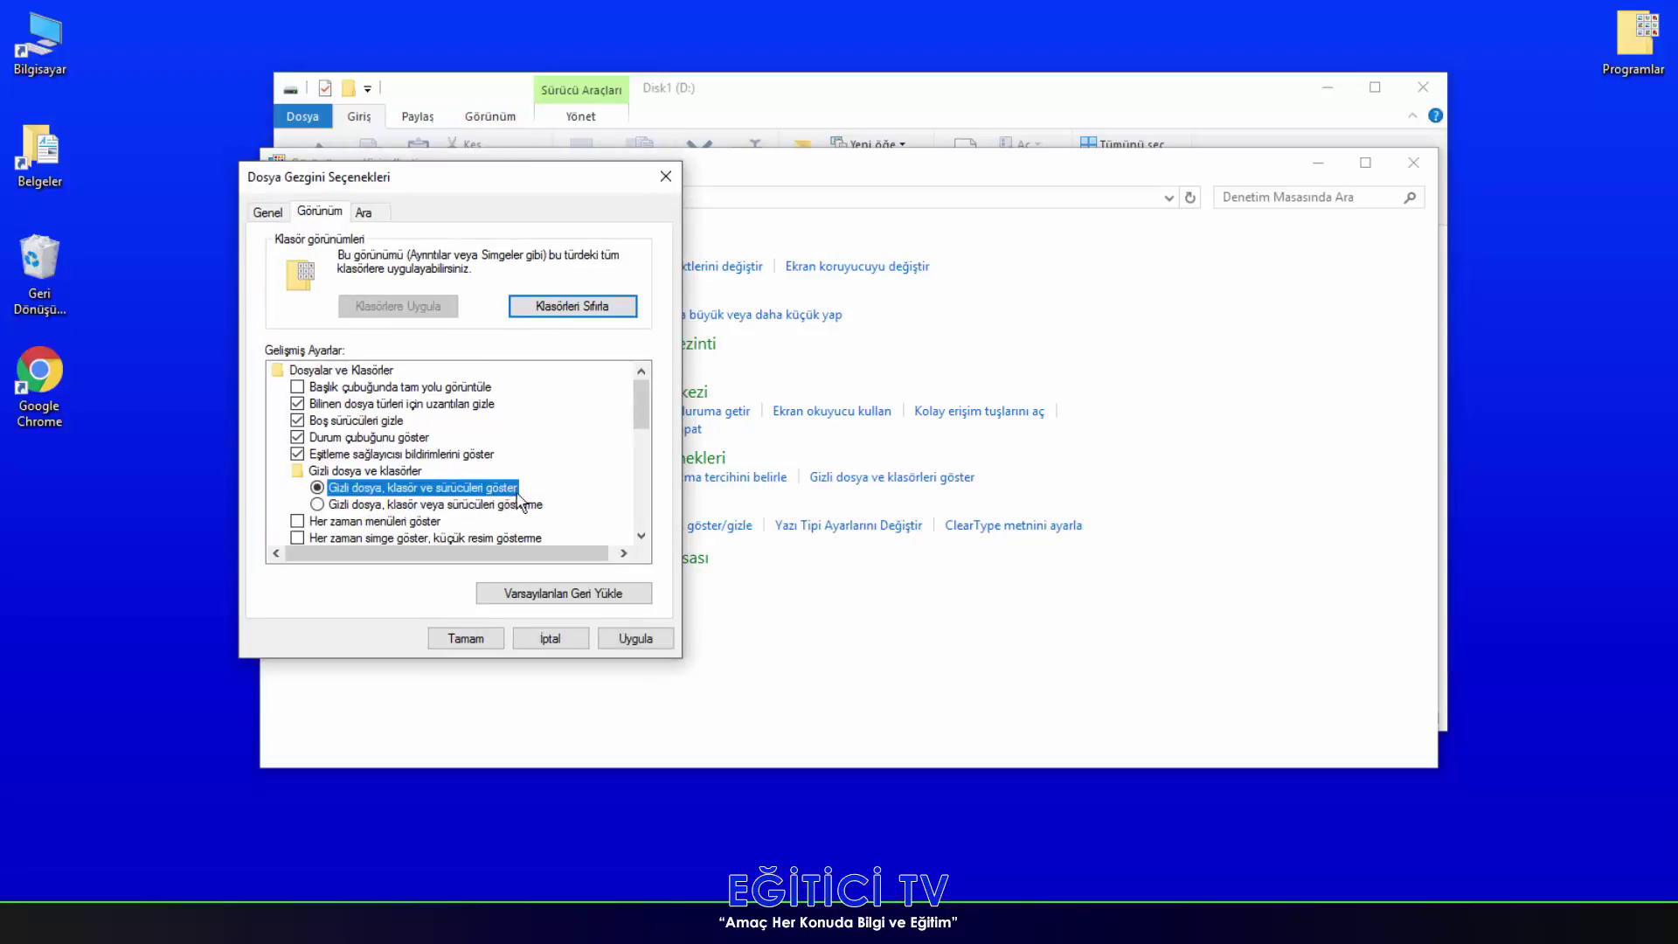
click(635, 638)
click(466, 639)
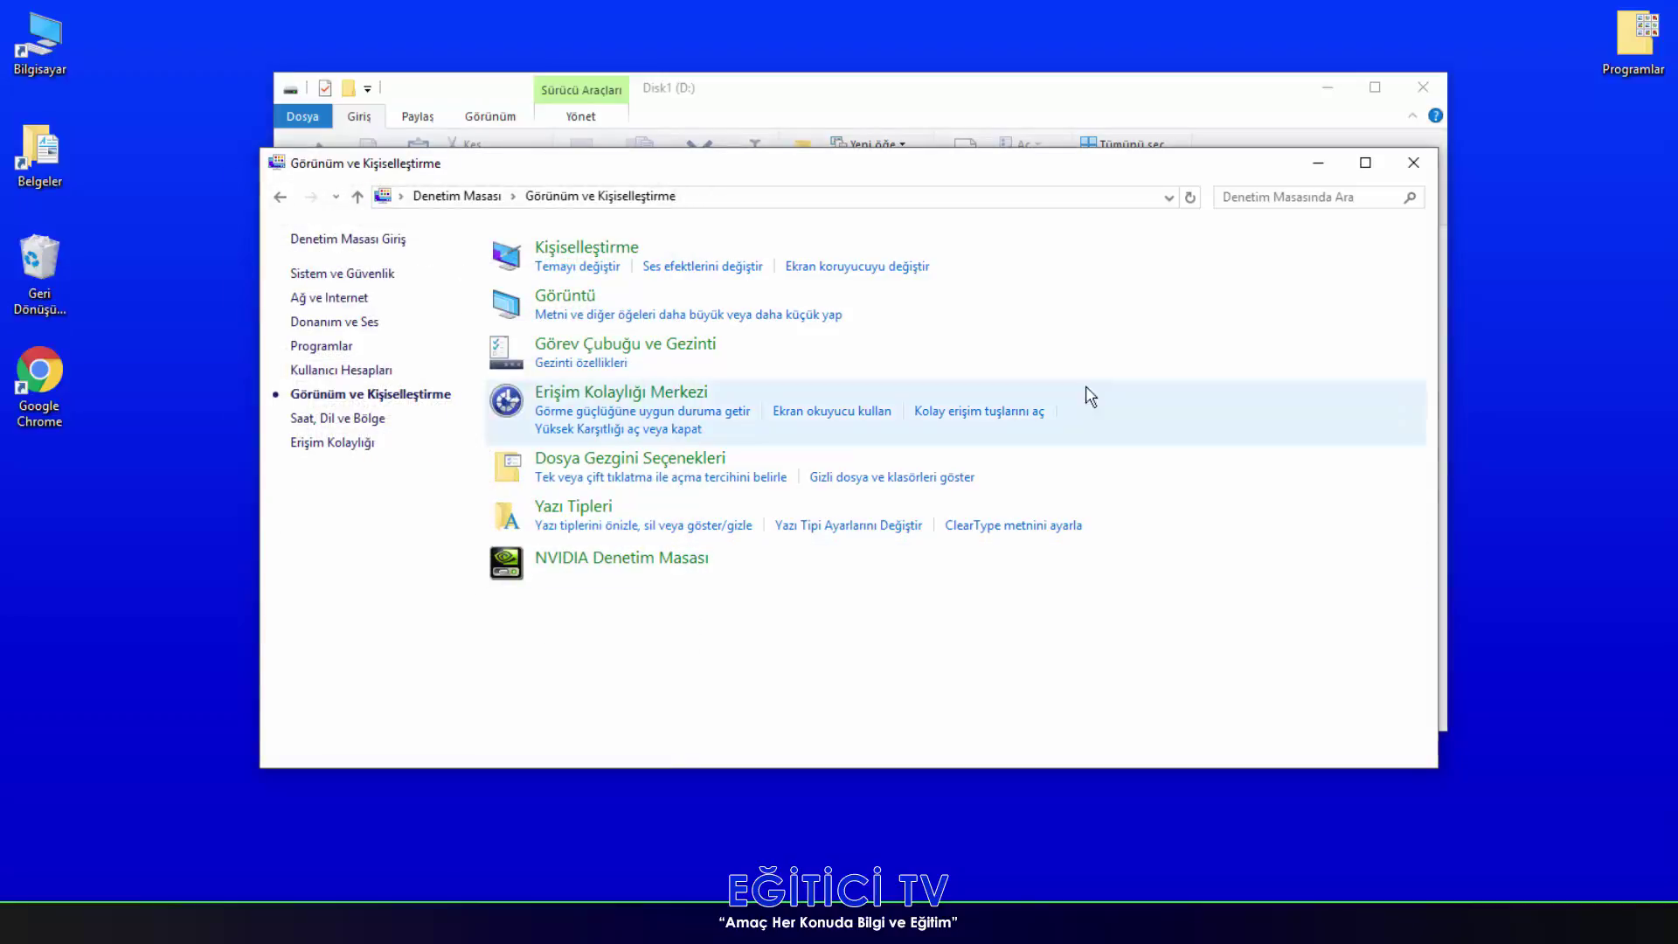
click(1413, 162)
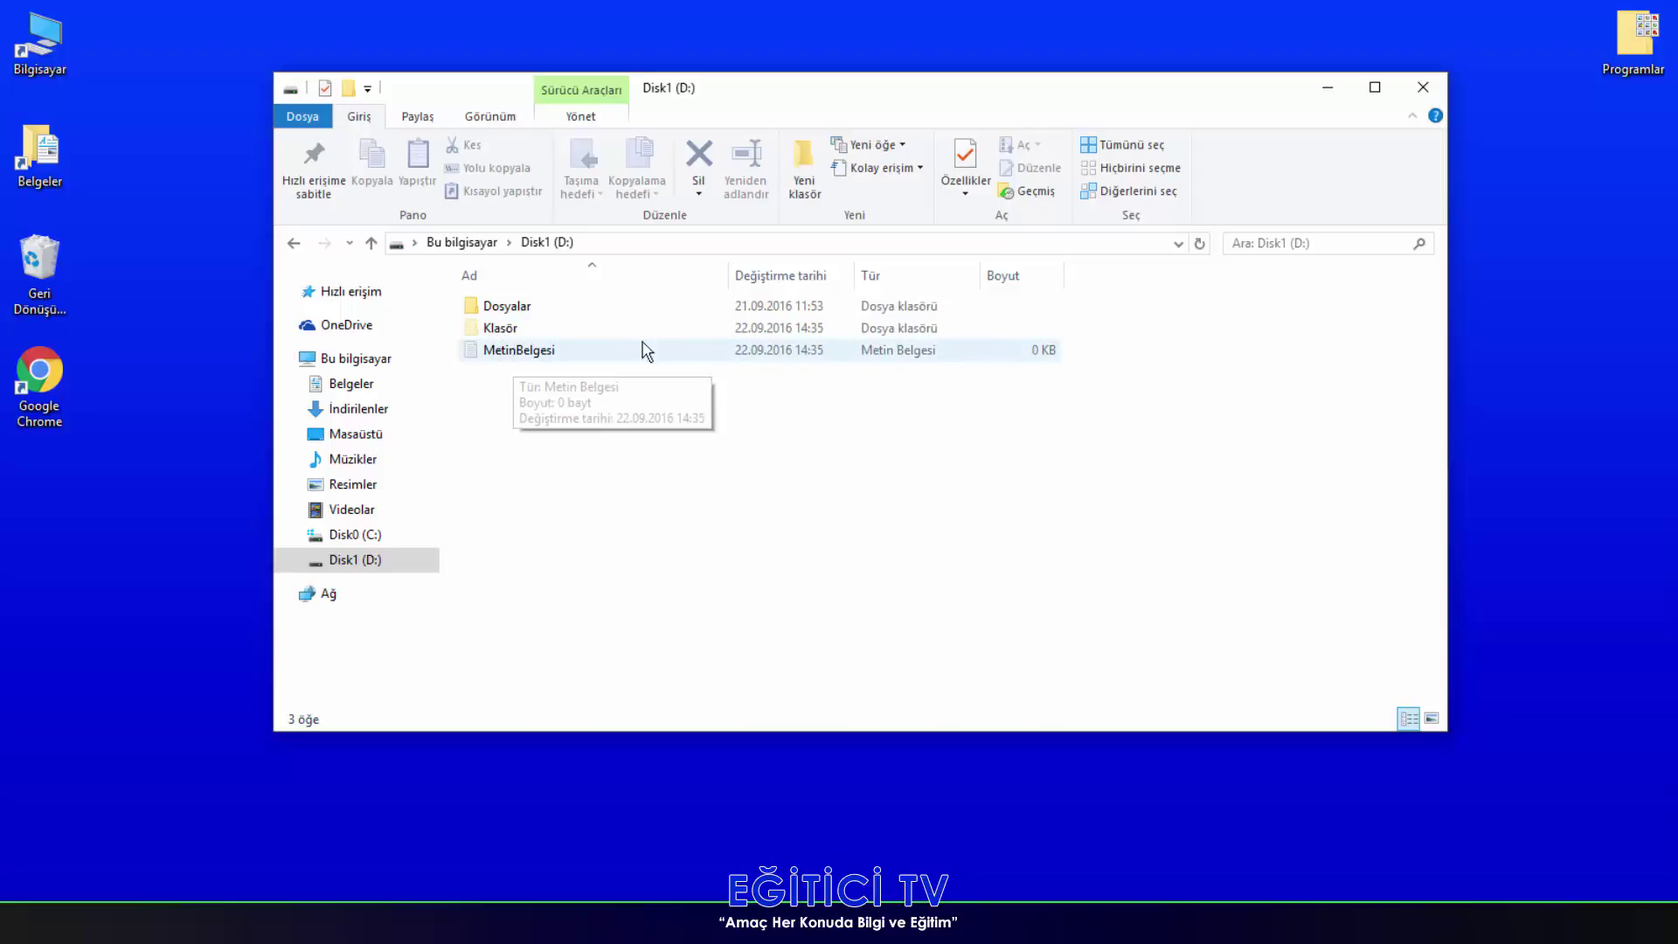
- Check the contents of the hidden Klasör folder and the hidden MetinBelgesi document on Disk1 (D:)
click(509, 333)
double_click(509, 330)
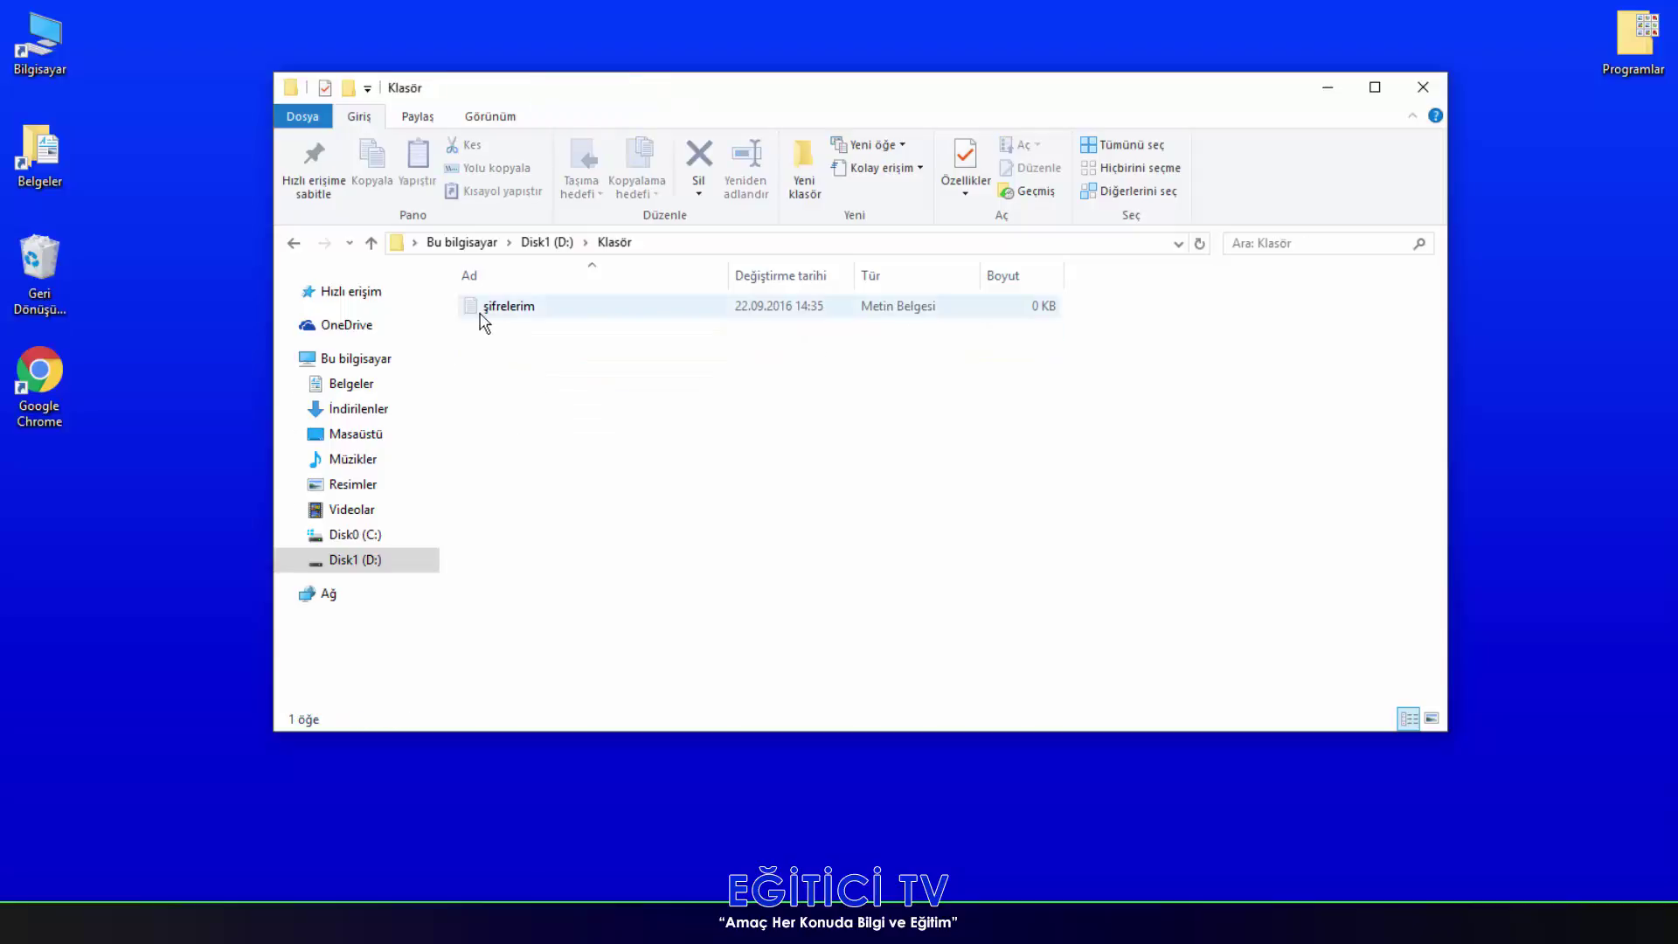
click(560, 243)
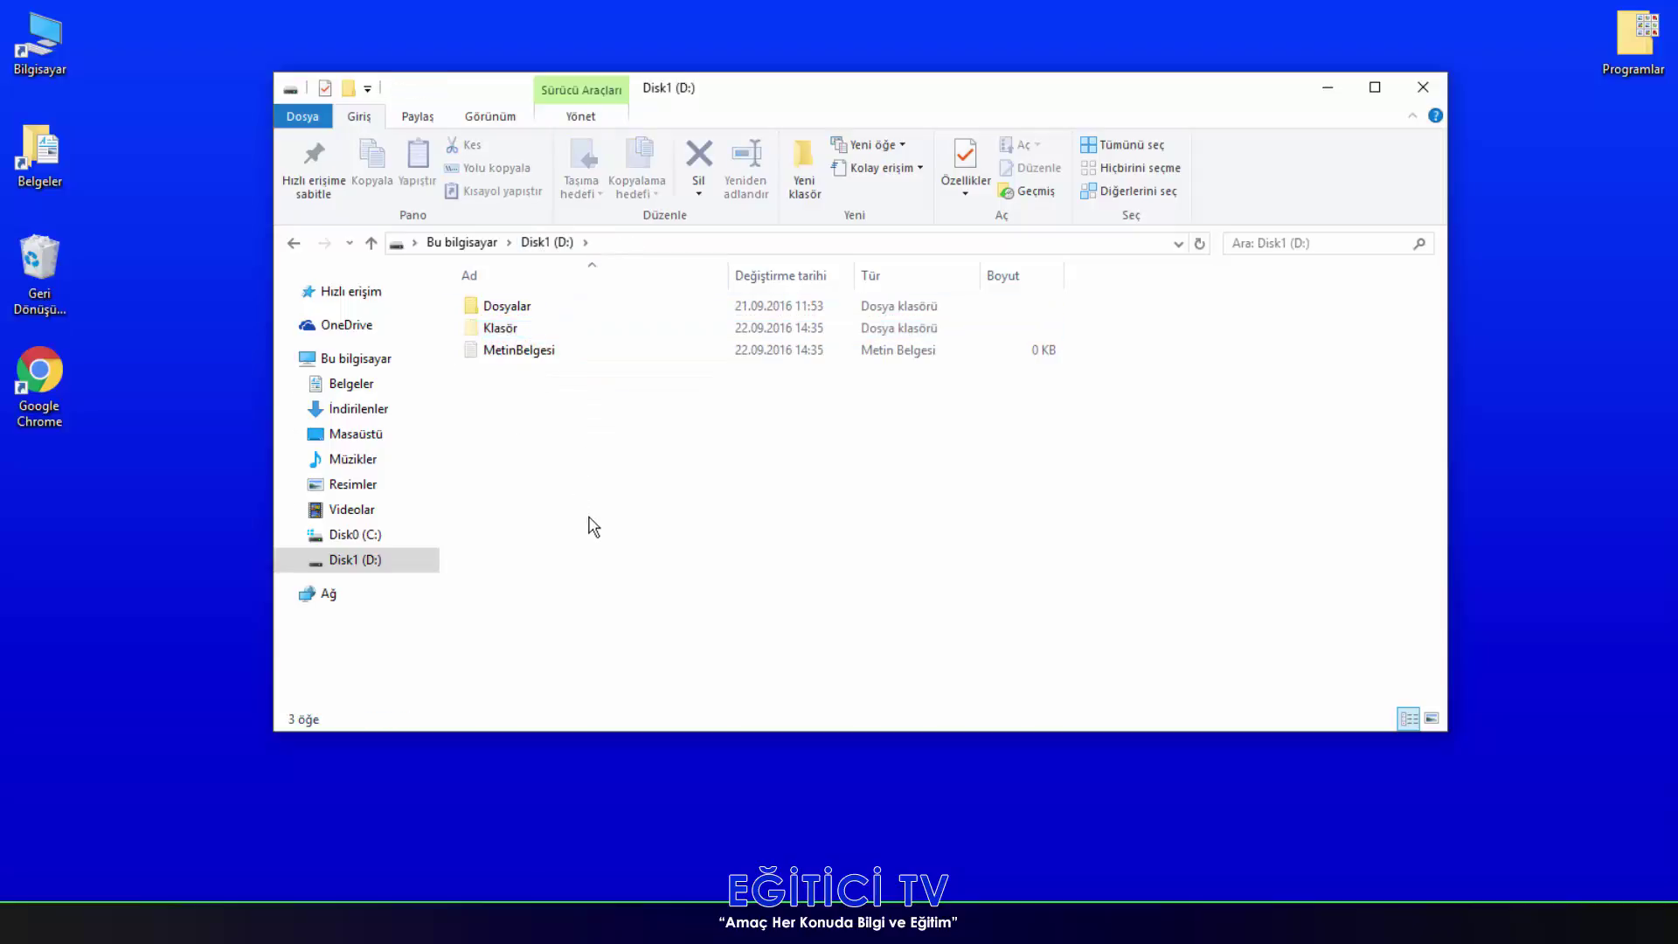
double_click(524, 351)
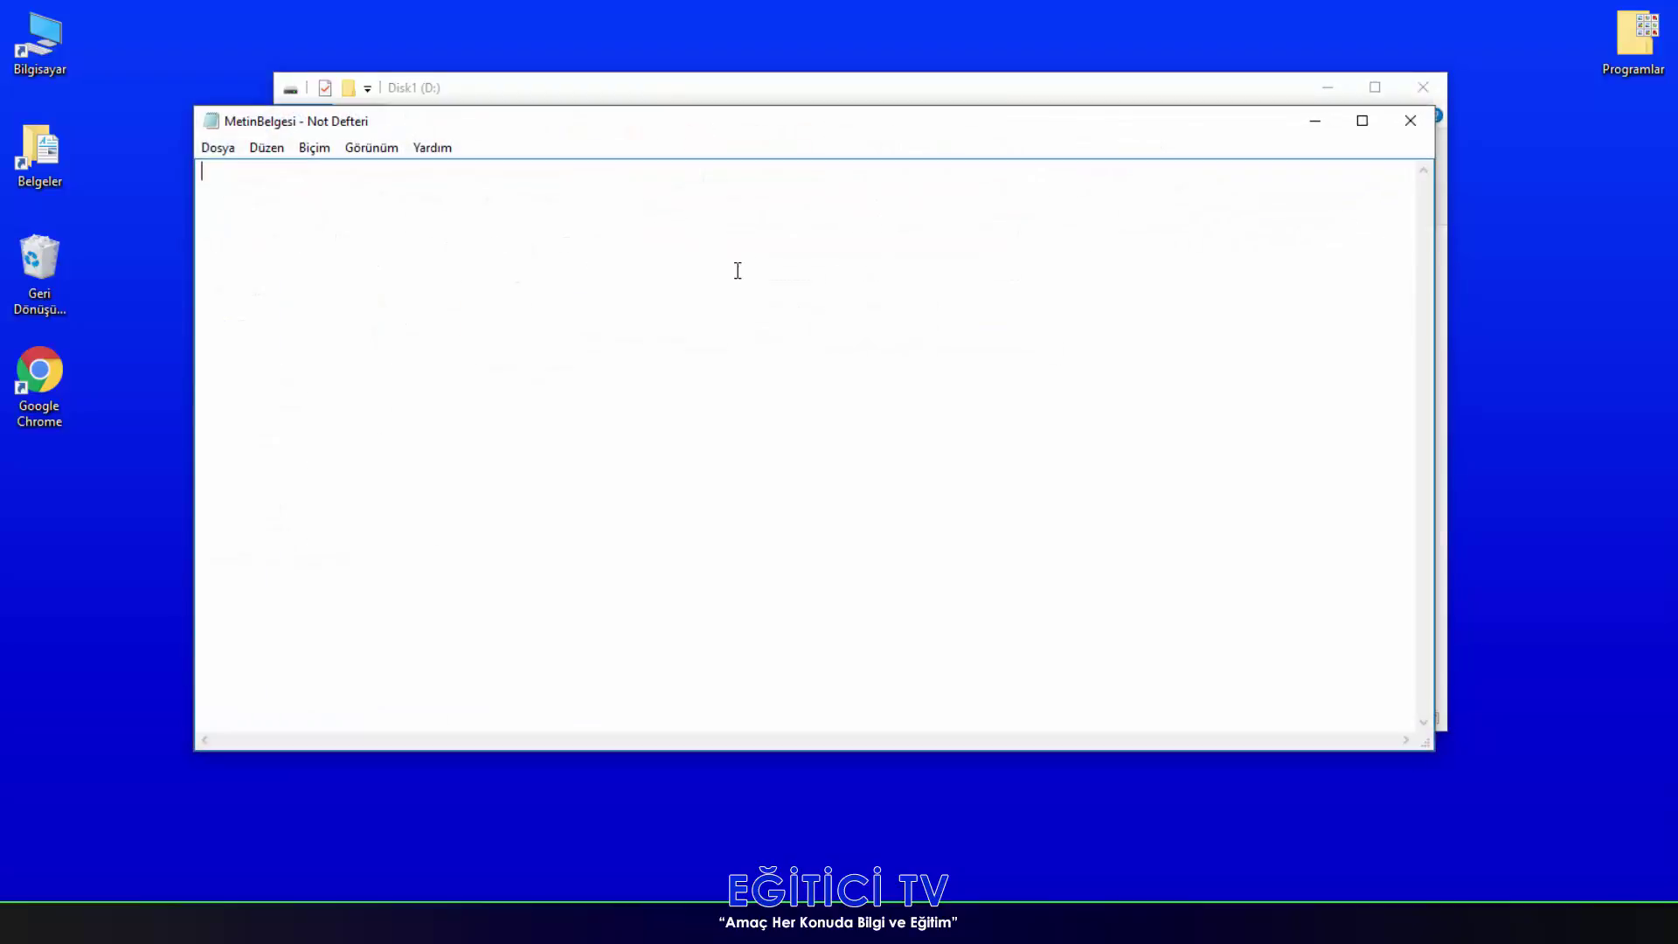
click(1410, 123)
click(729, 642)
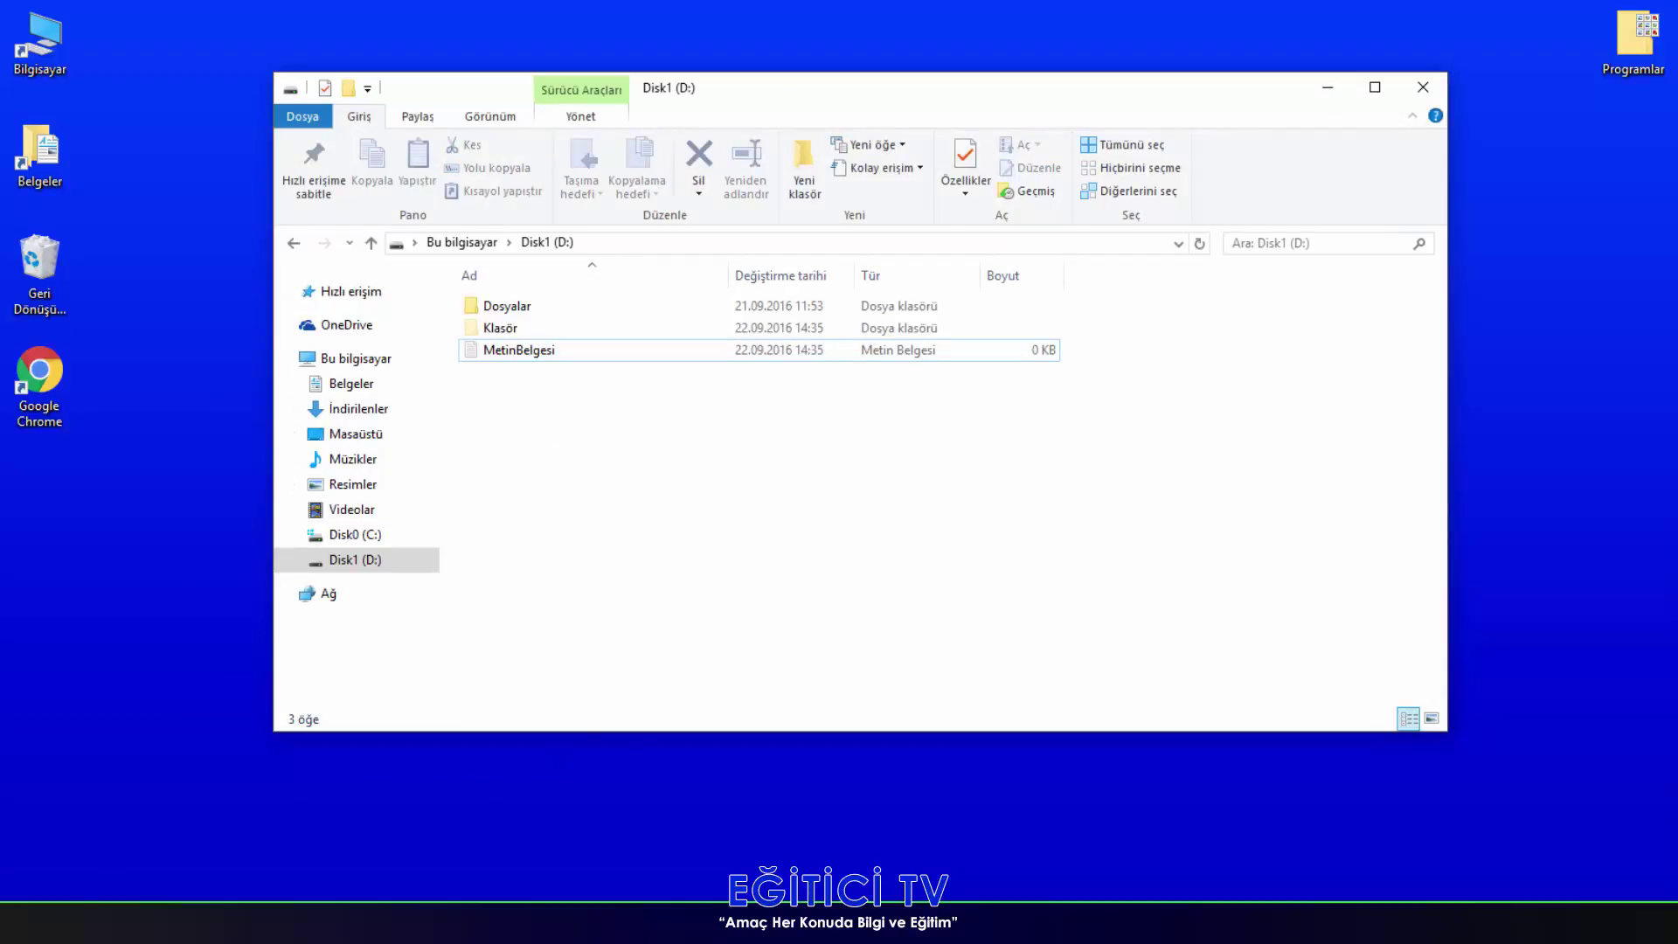
- Search Windows for "klasör", open "Dosyaların ve klasörlerin arama seçeneklerini değiştir", view its Görünüm settings and cancel
key(super)
text(k)
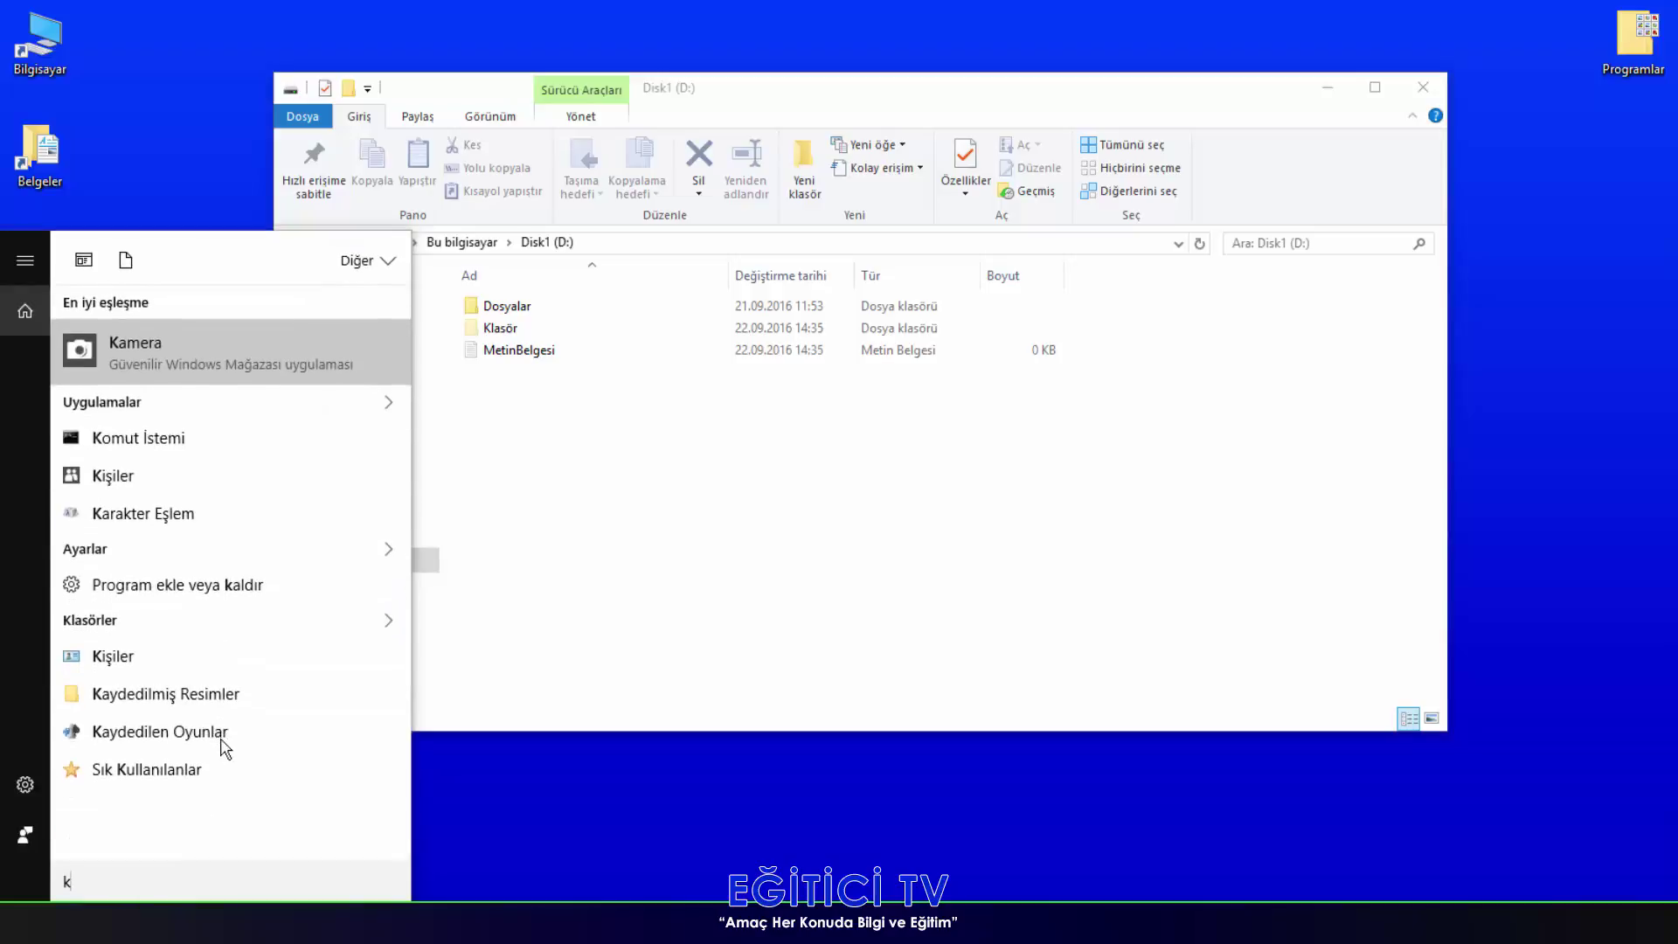
text(lasör se)
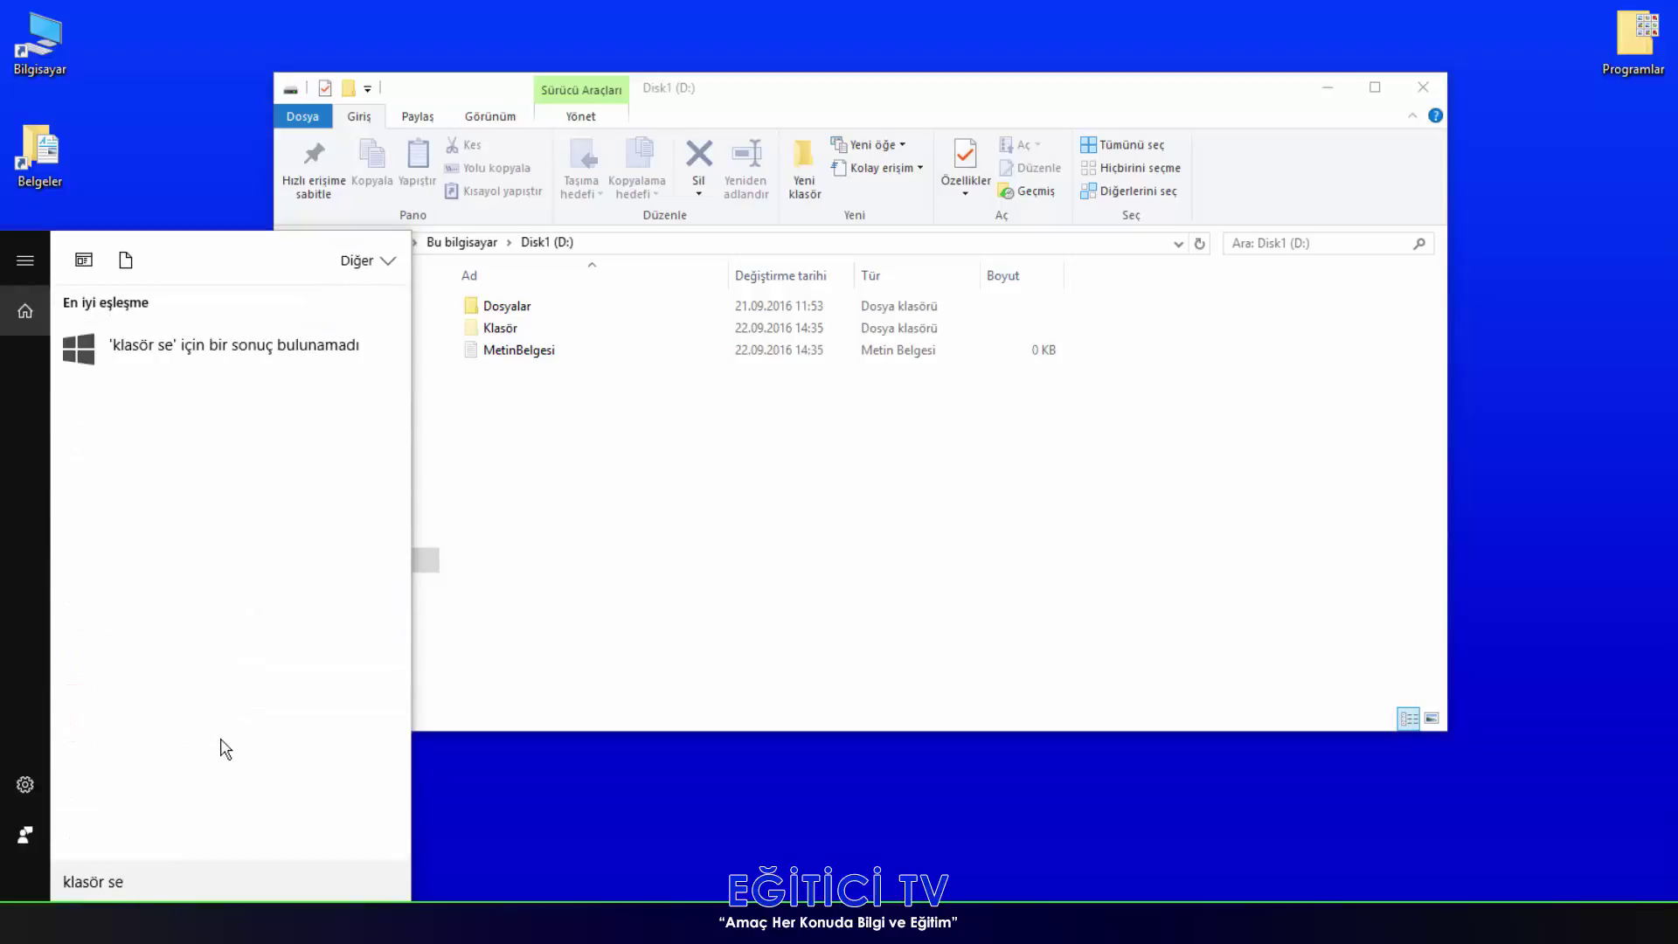
key(BackSpace)
key(BackSpace)
key(BackSpace)
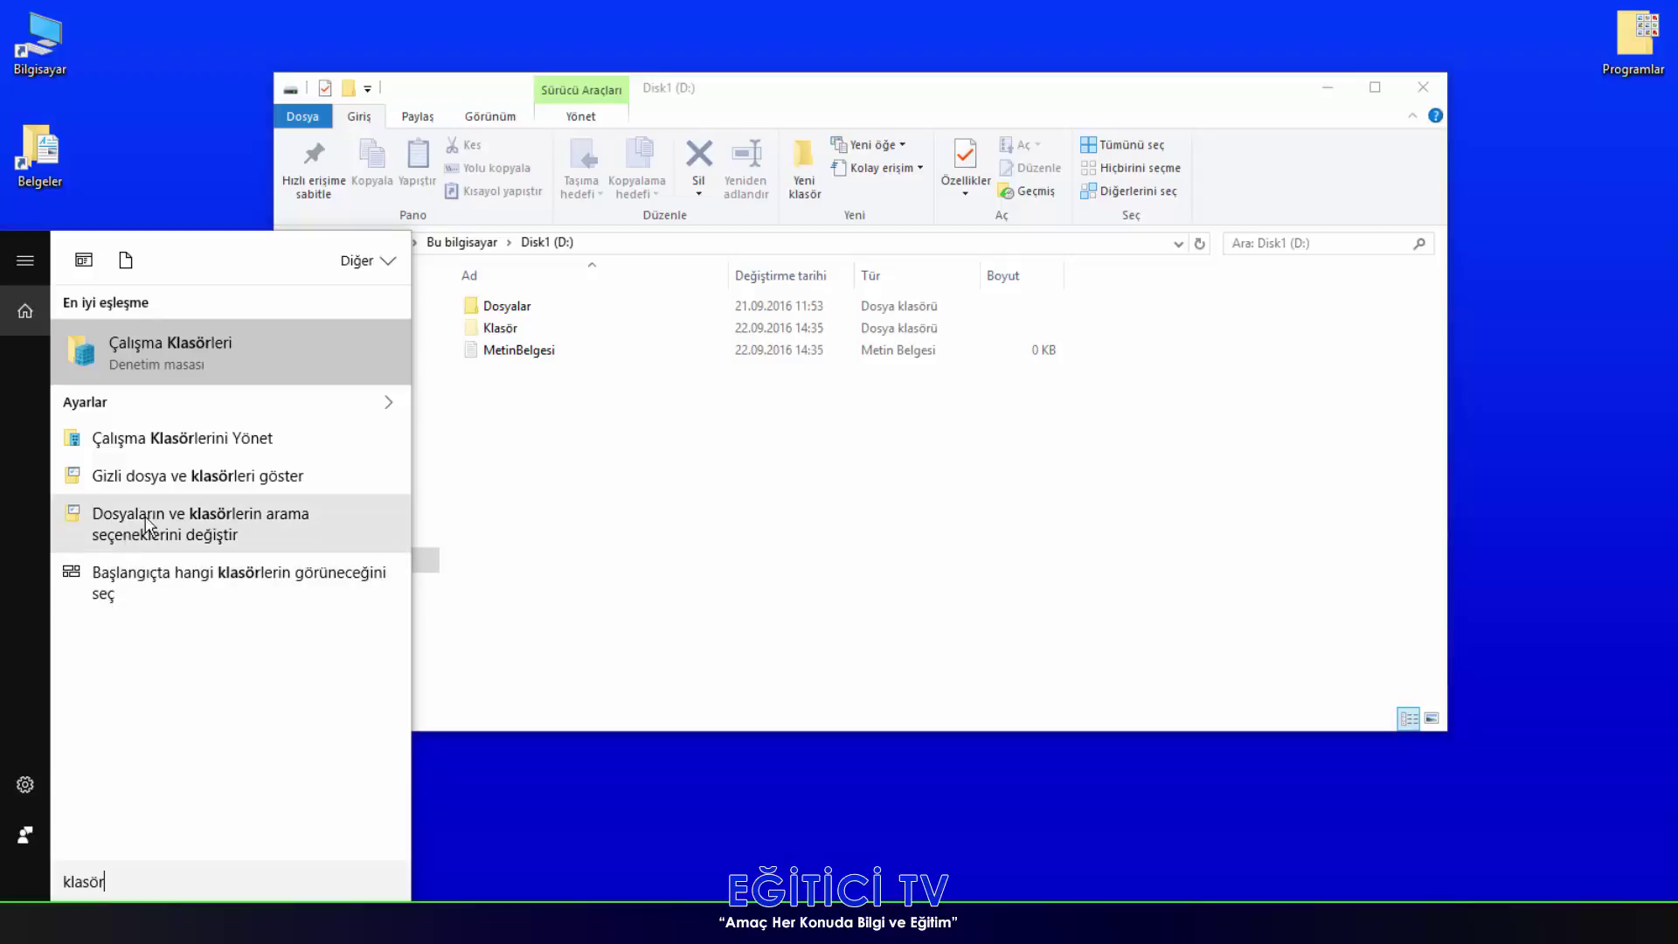
click(206, 548)
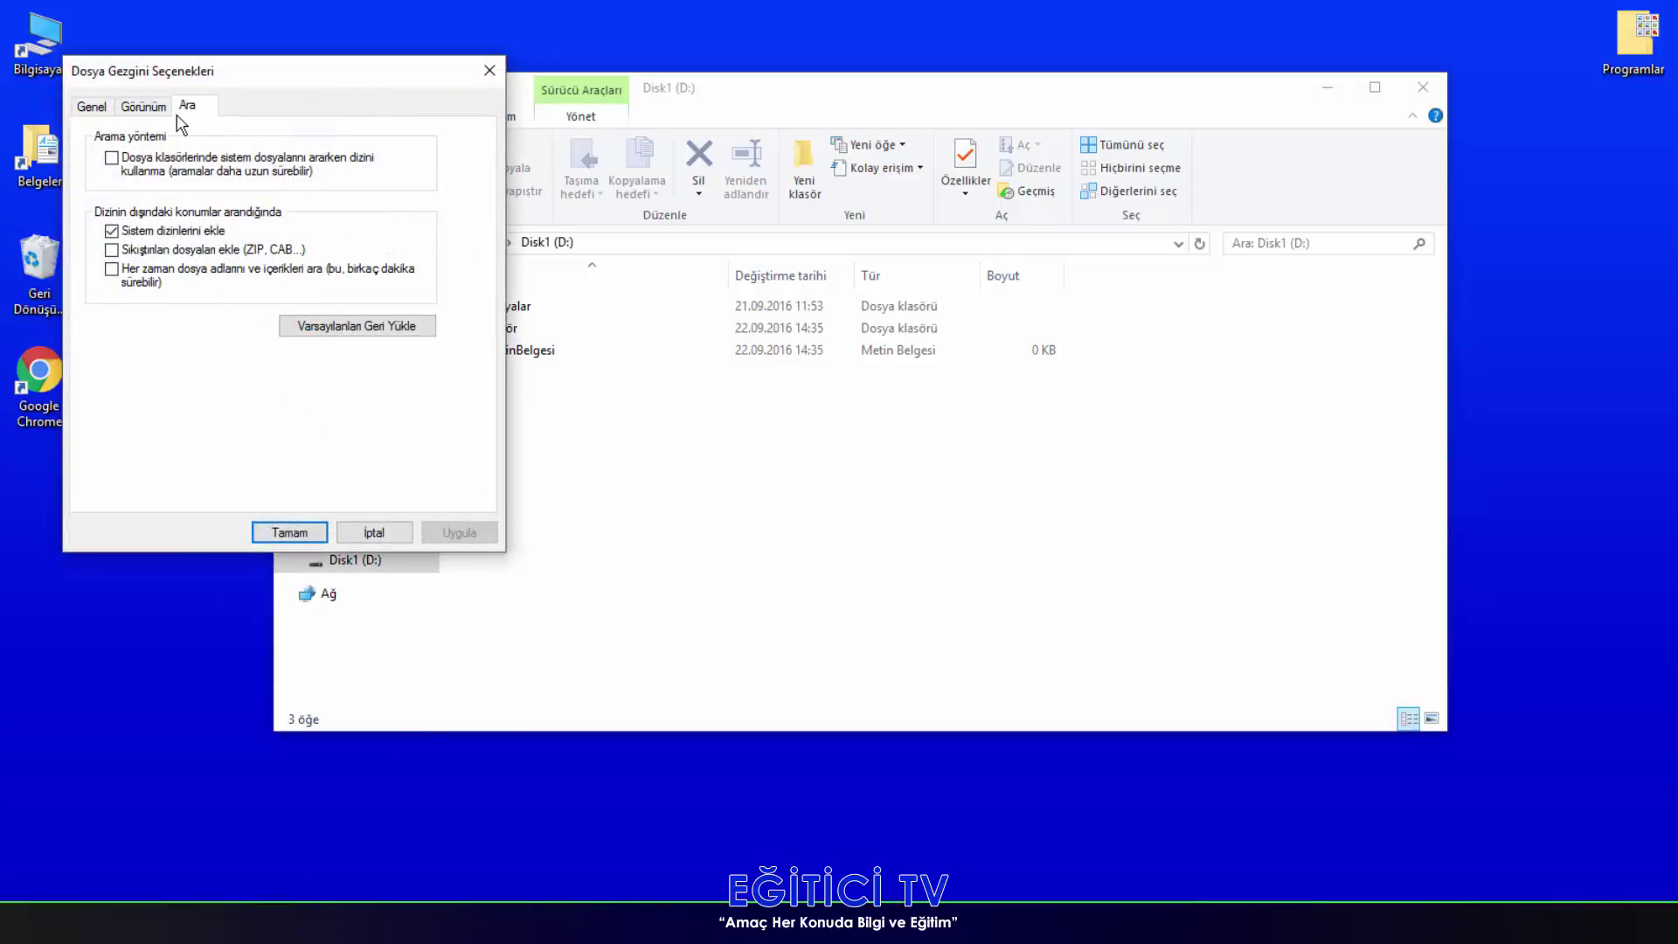
click(144, 107)
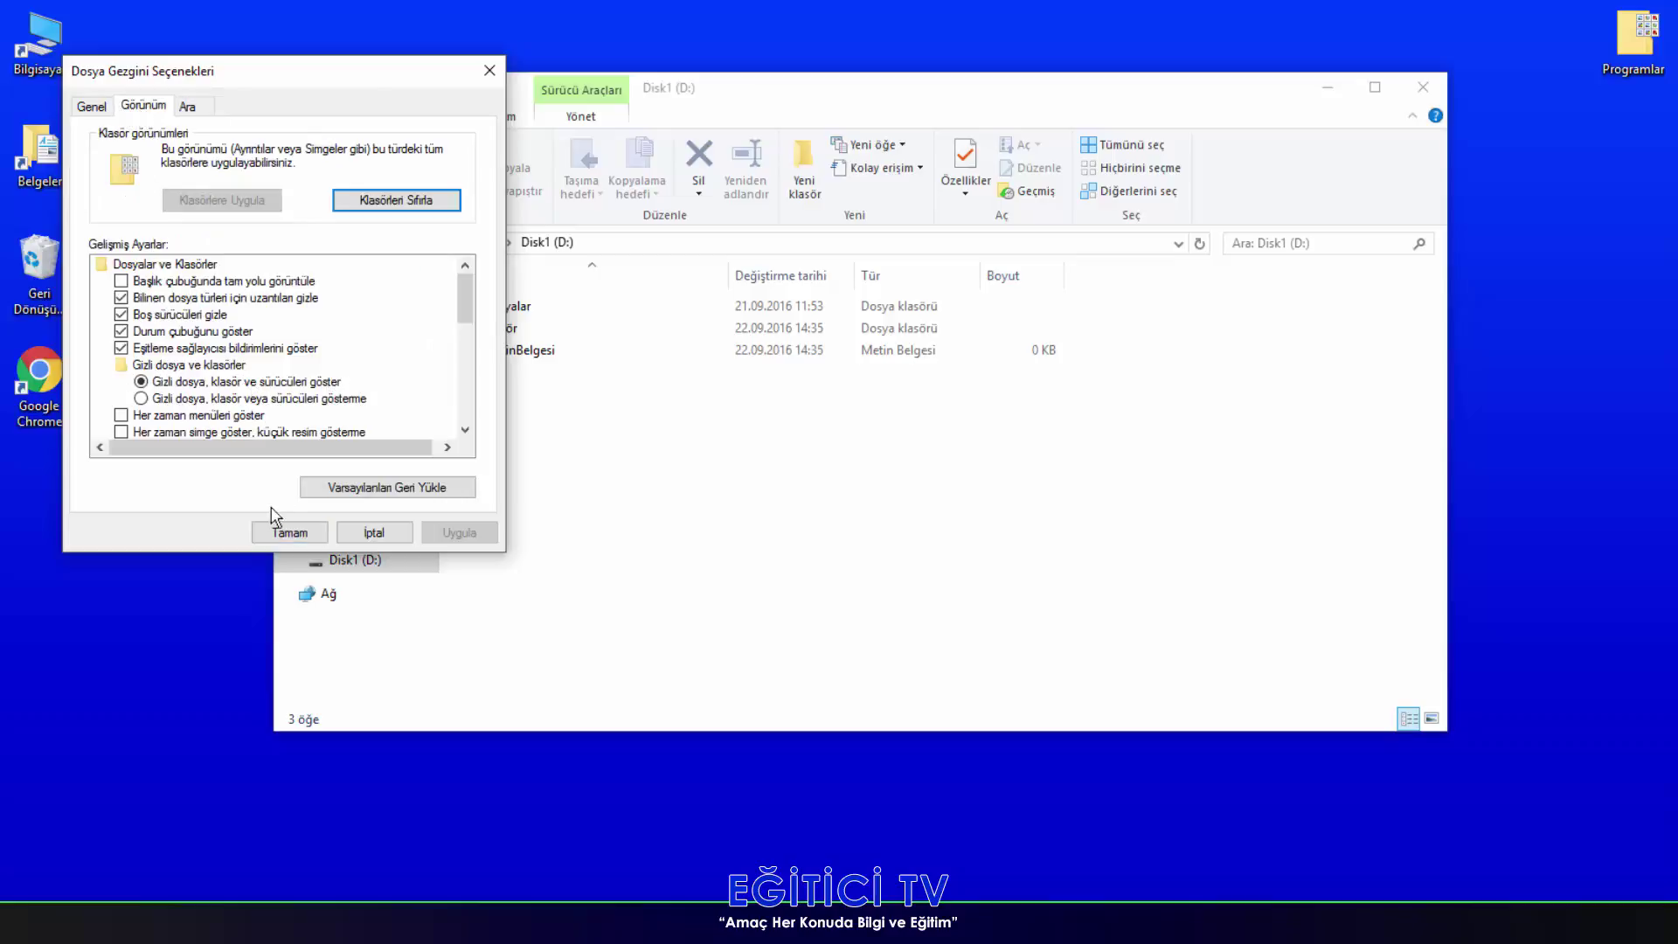
click(367, 535)
- Search Windows for "klasör", open "Gizli dosya ve klasörleri göster", review the hidden-item setting and cancel
key(super+s)
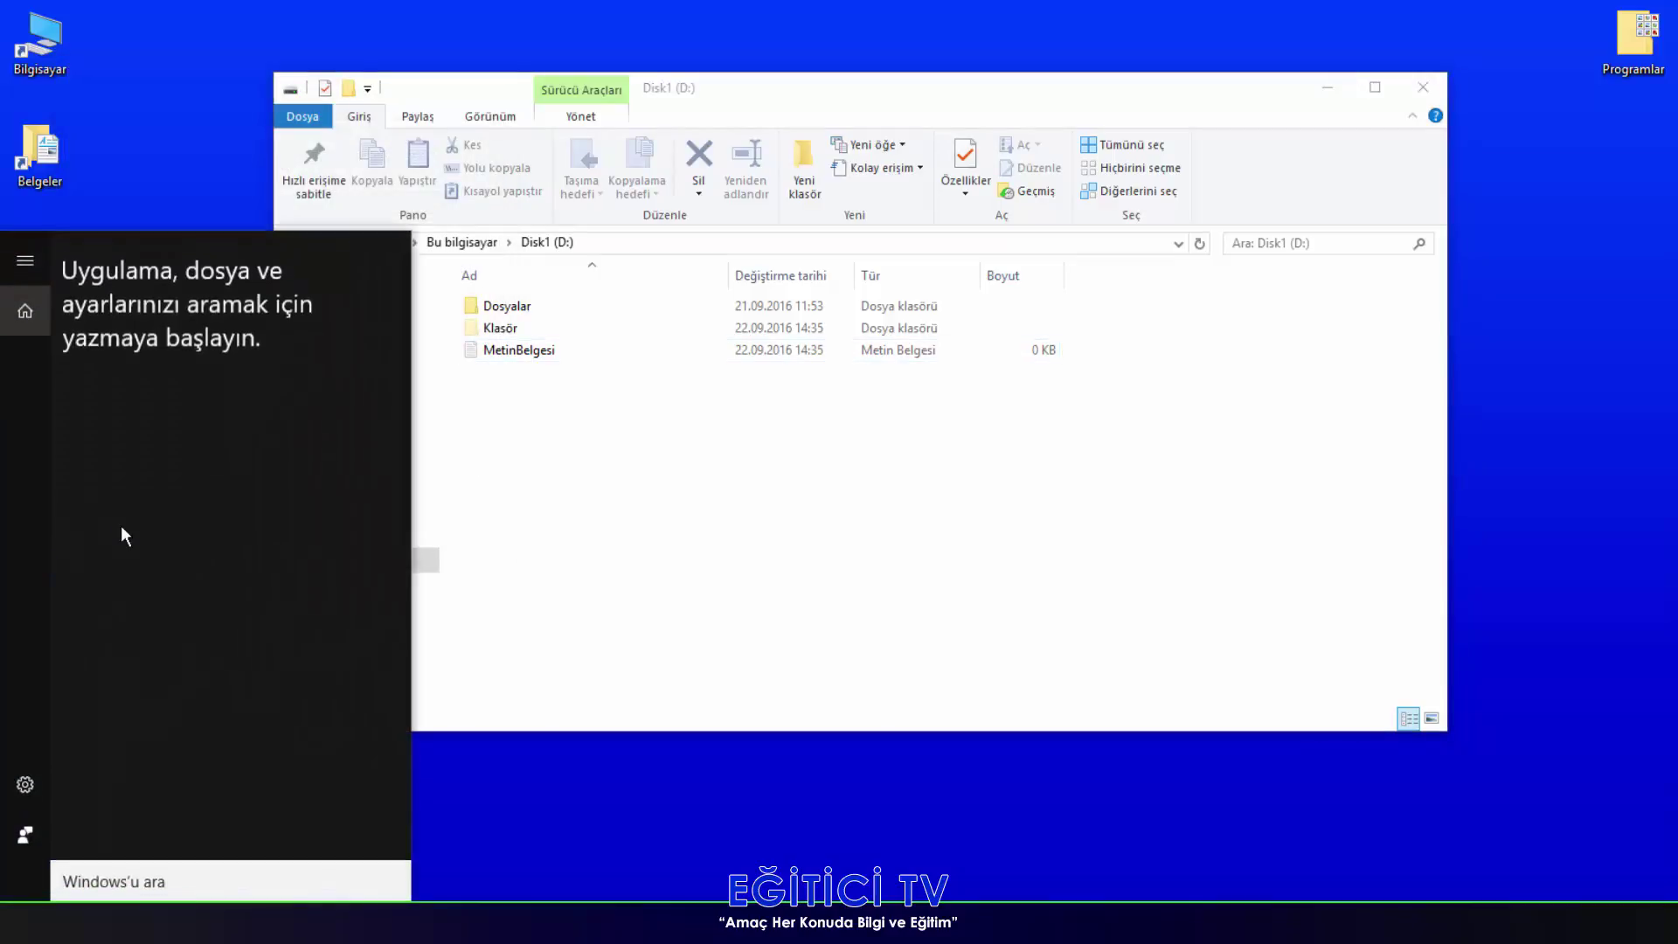
text(klasör)
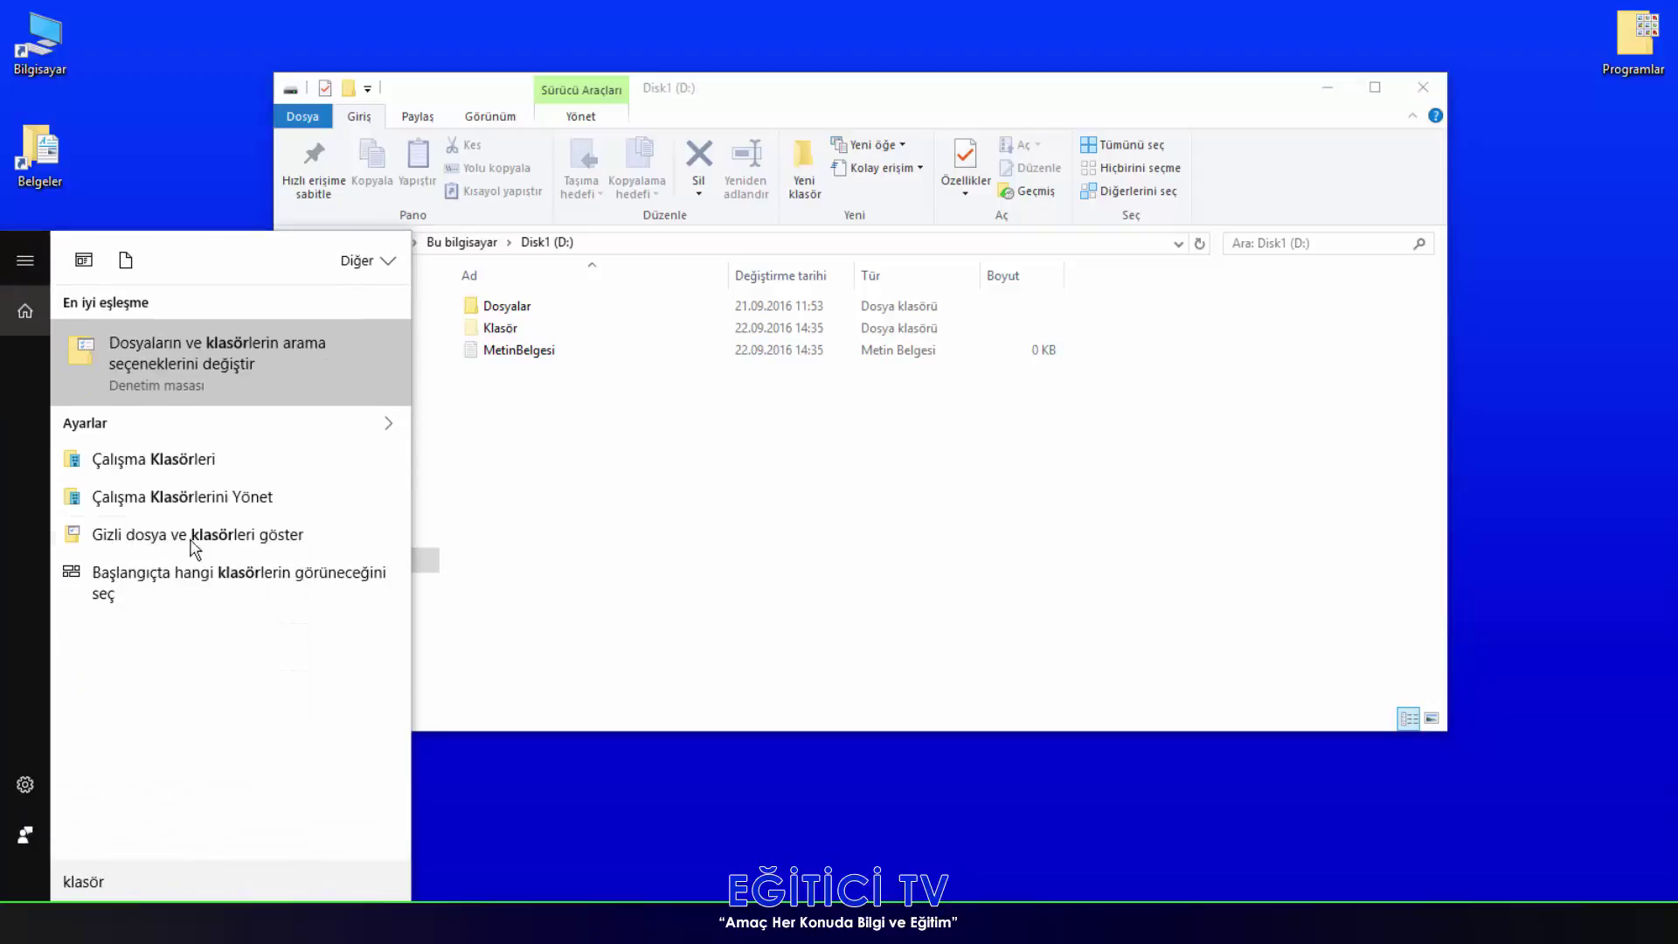
click(194, 548)
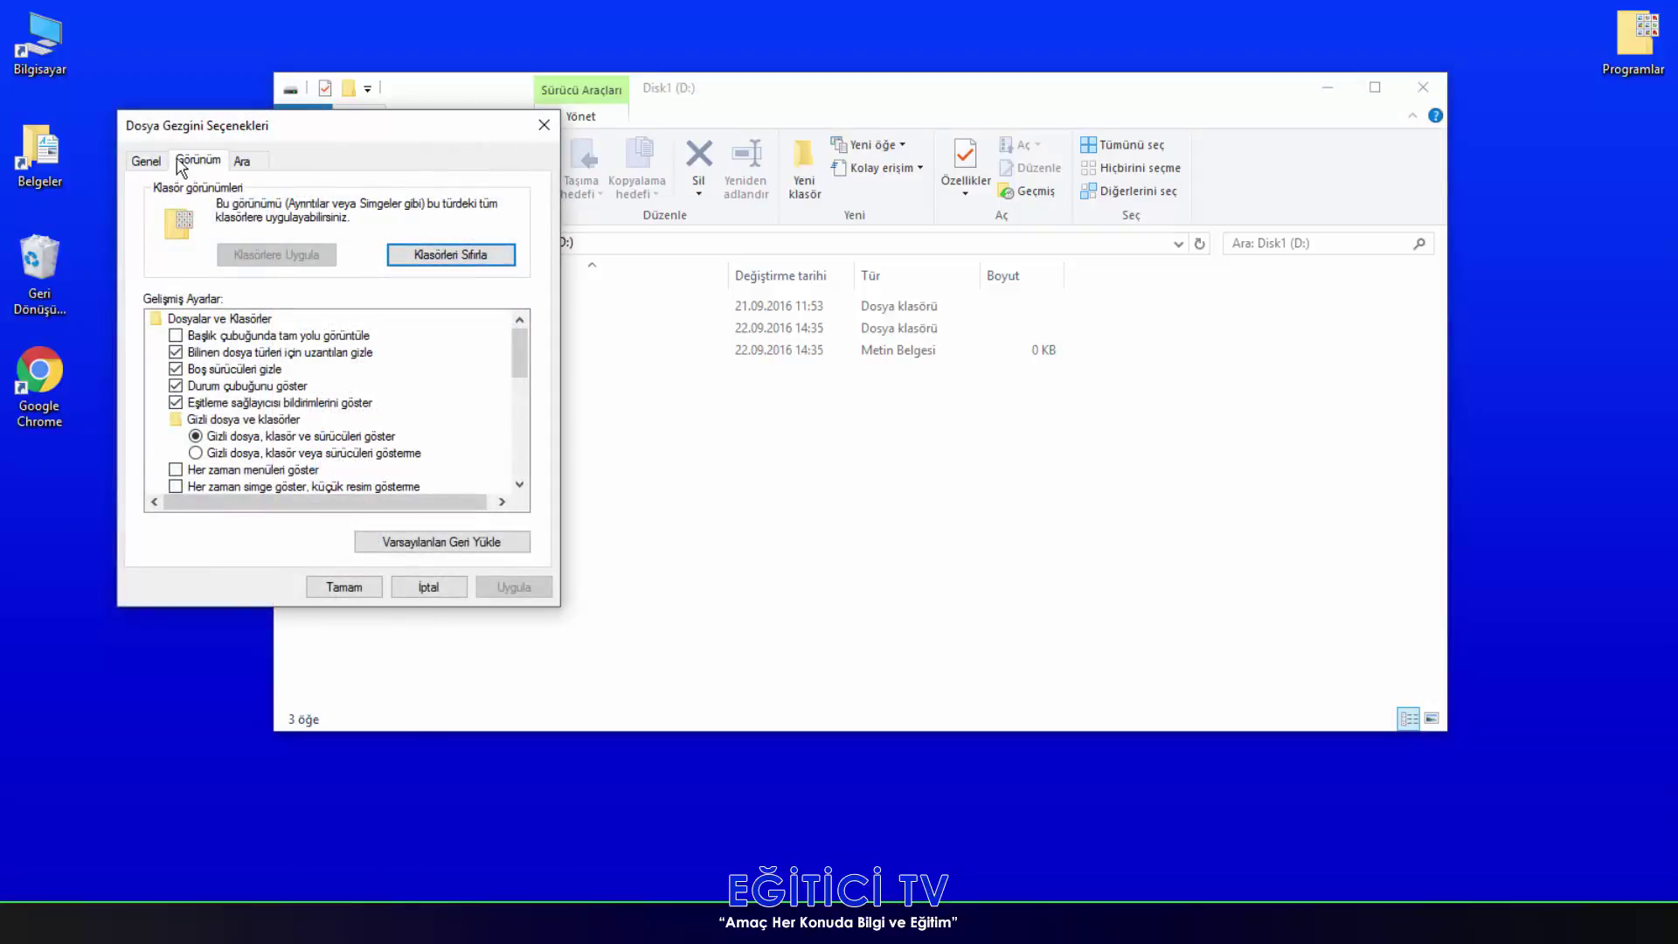
click(428, 587)
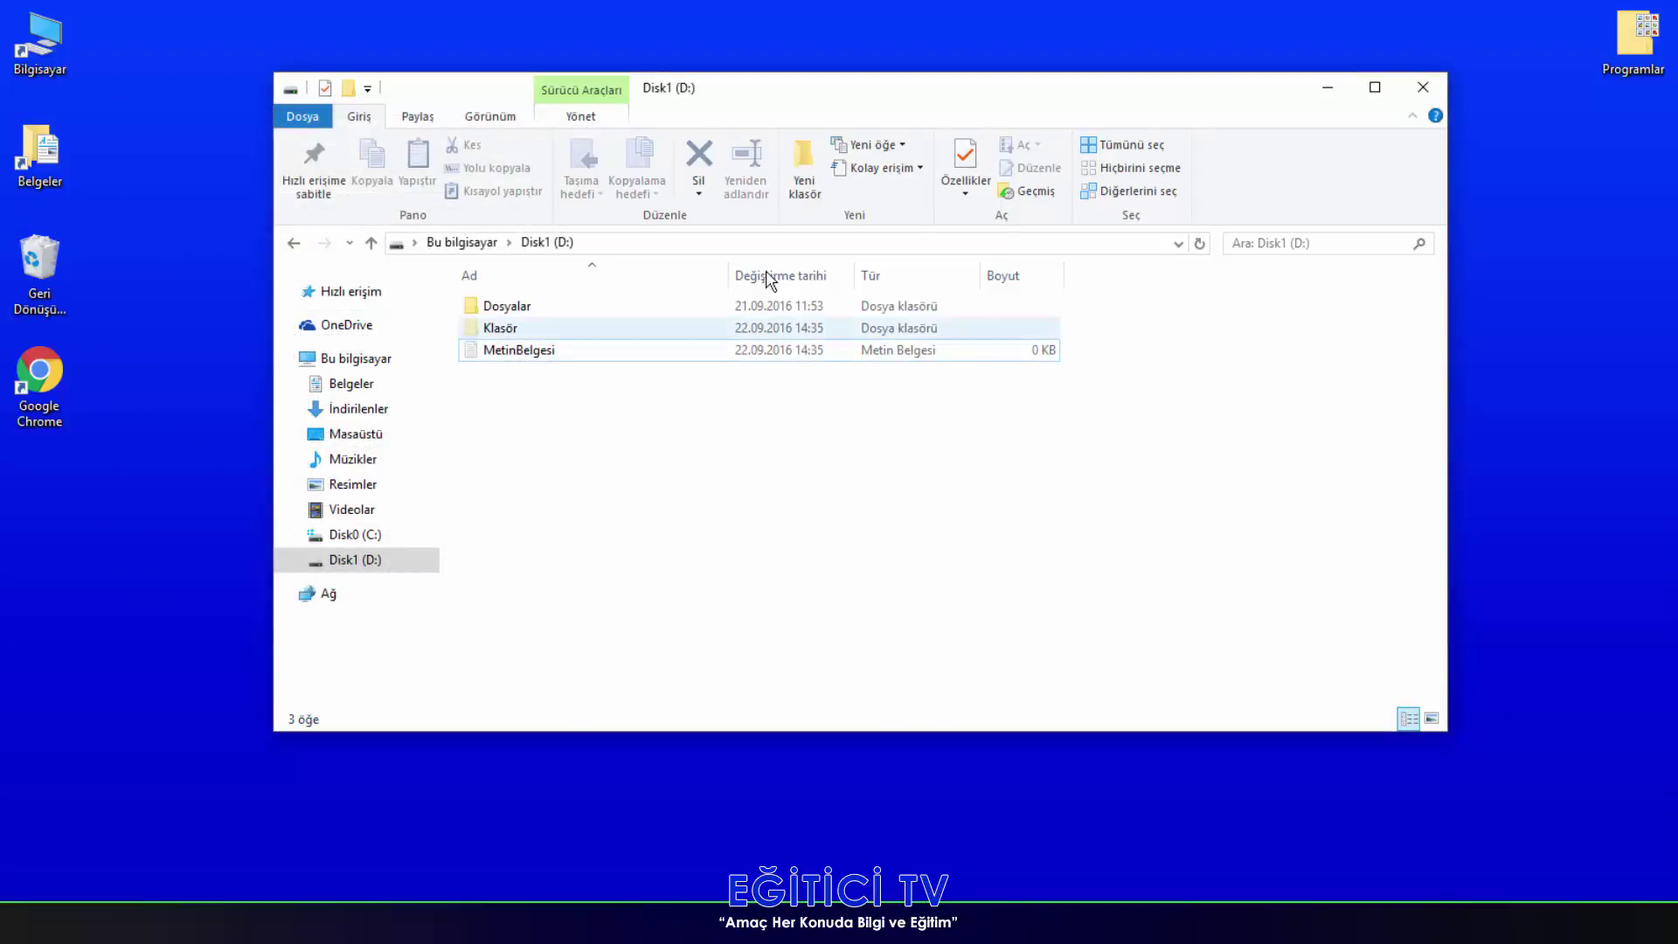
- Switch the Gizli öğeler display option off and back on twice for Disk1 (D:)
click(504, 119)
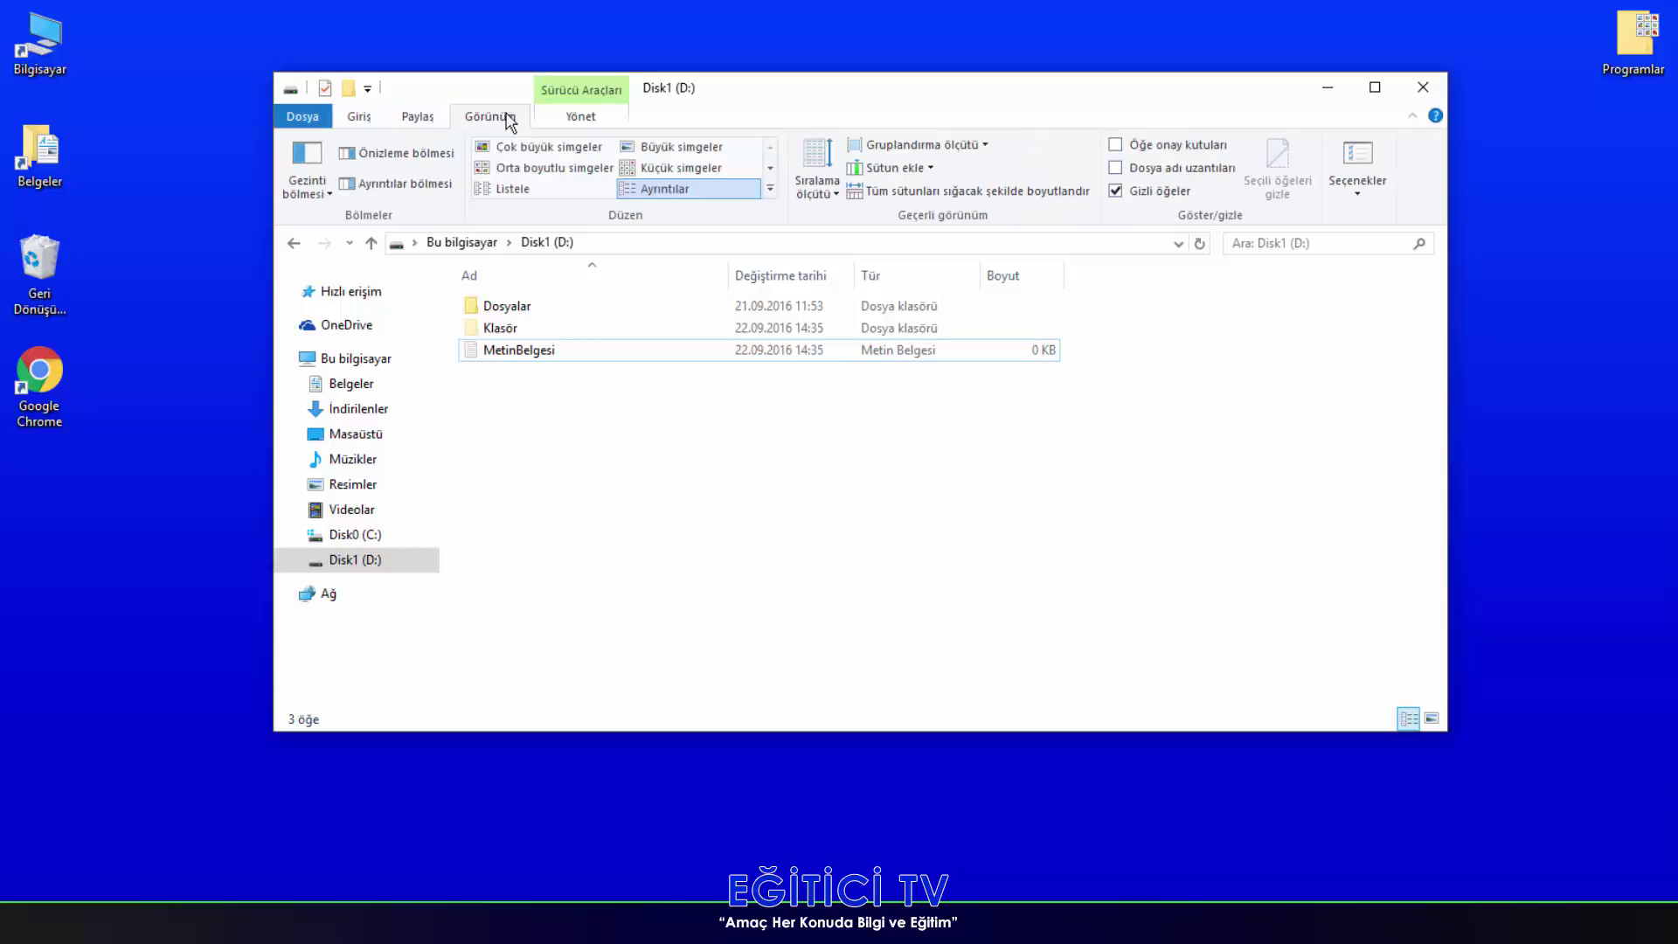
click(1410, 118)
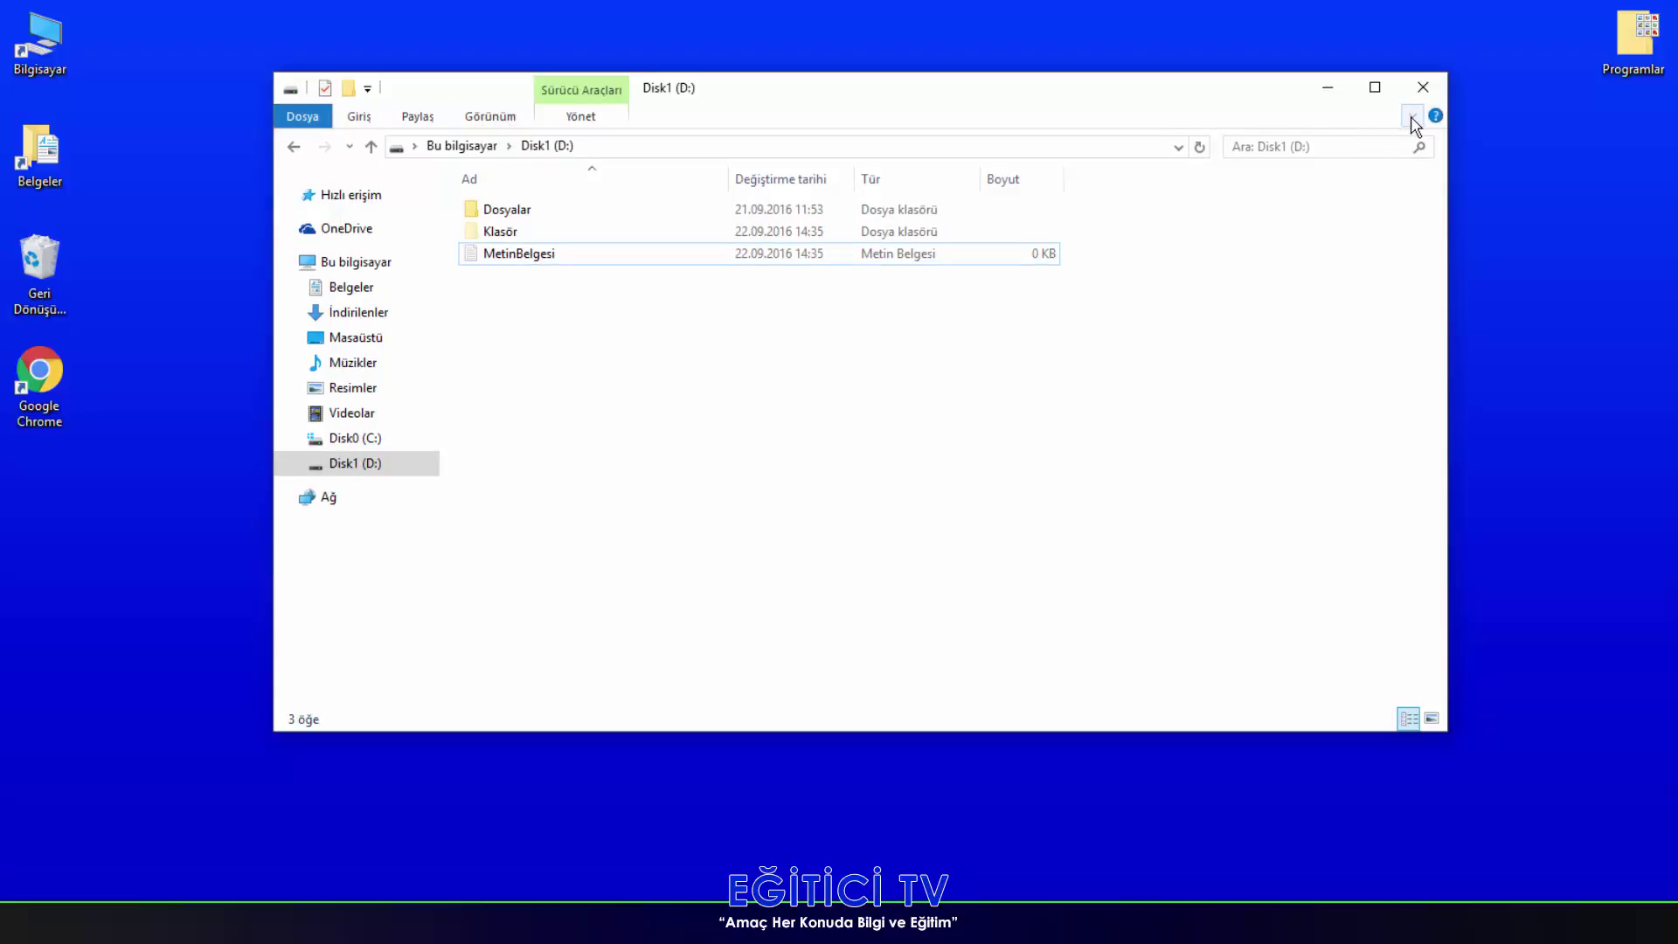
click(1411, 118)
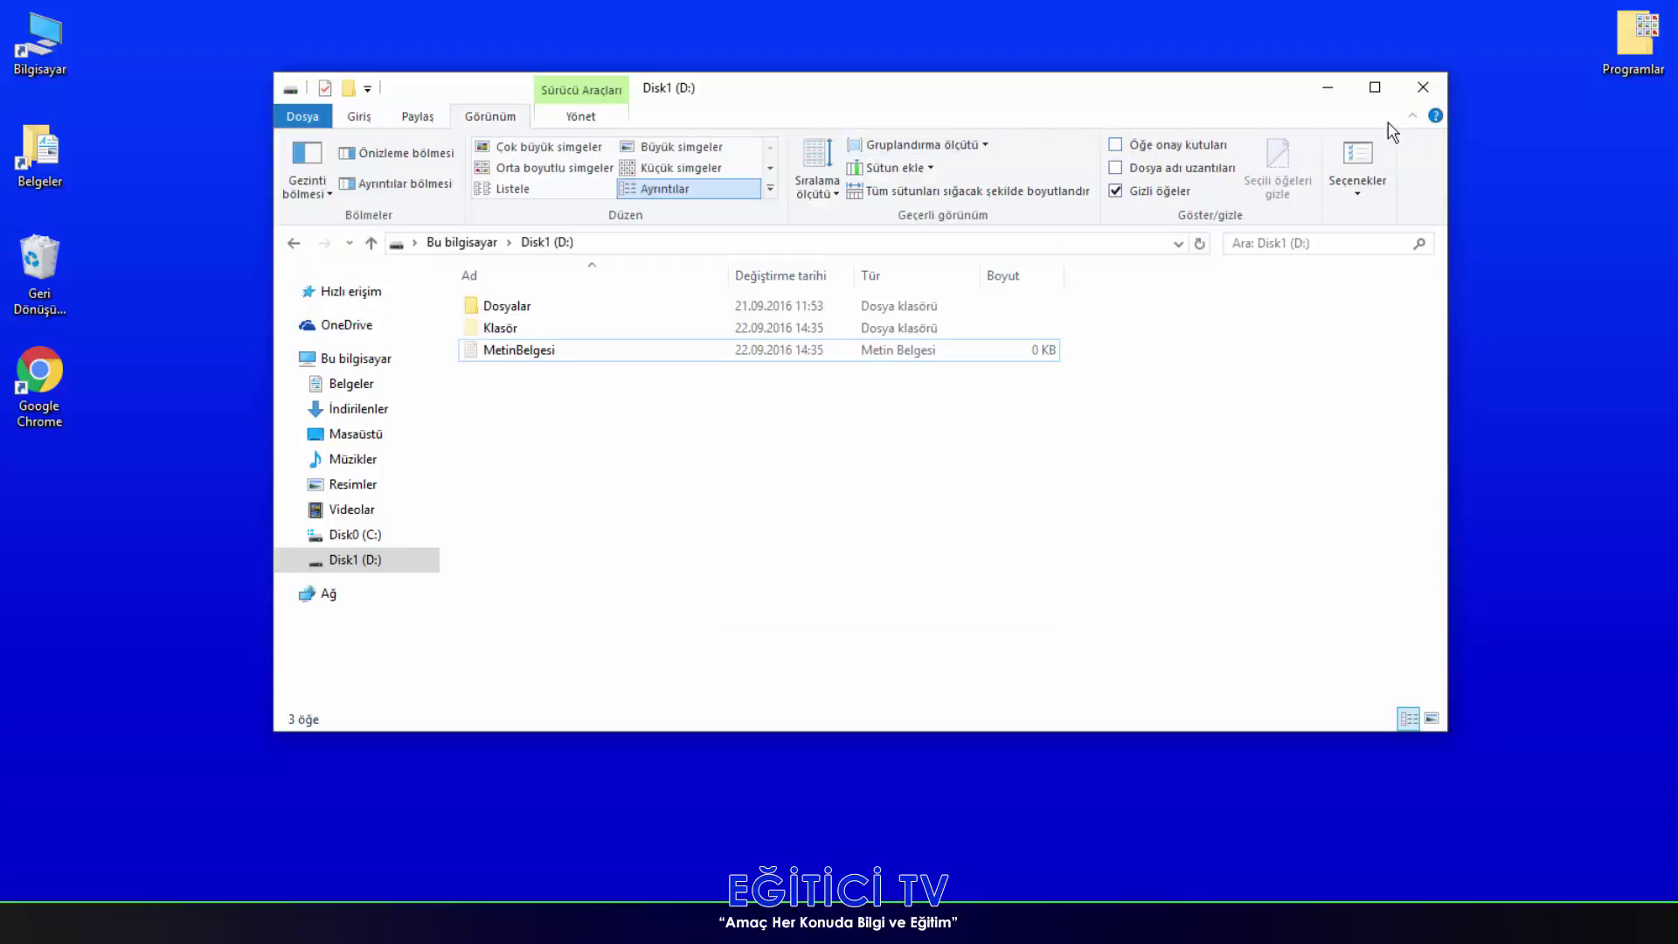
drag(1023, 103, 958, 116)
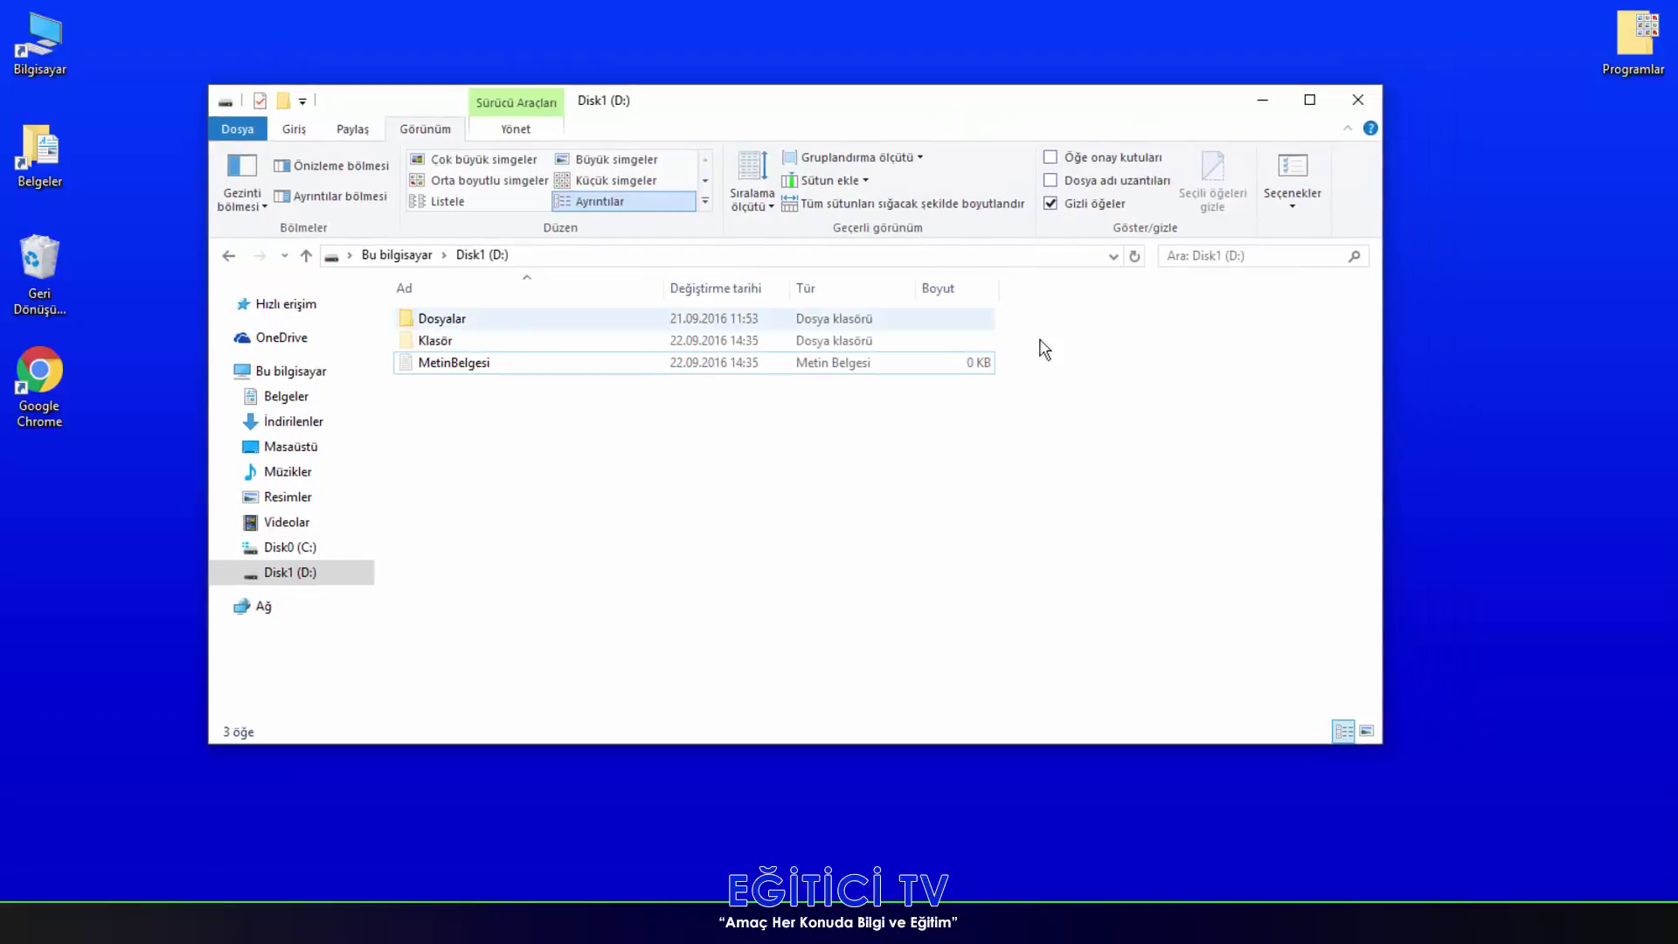
click(1084, 210)
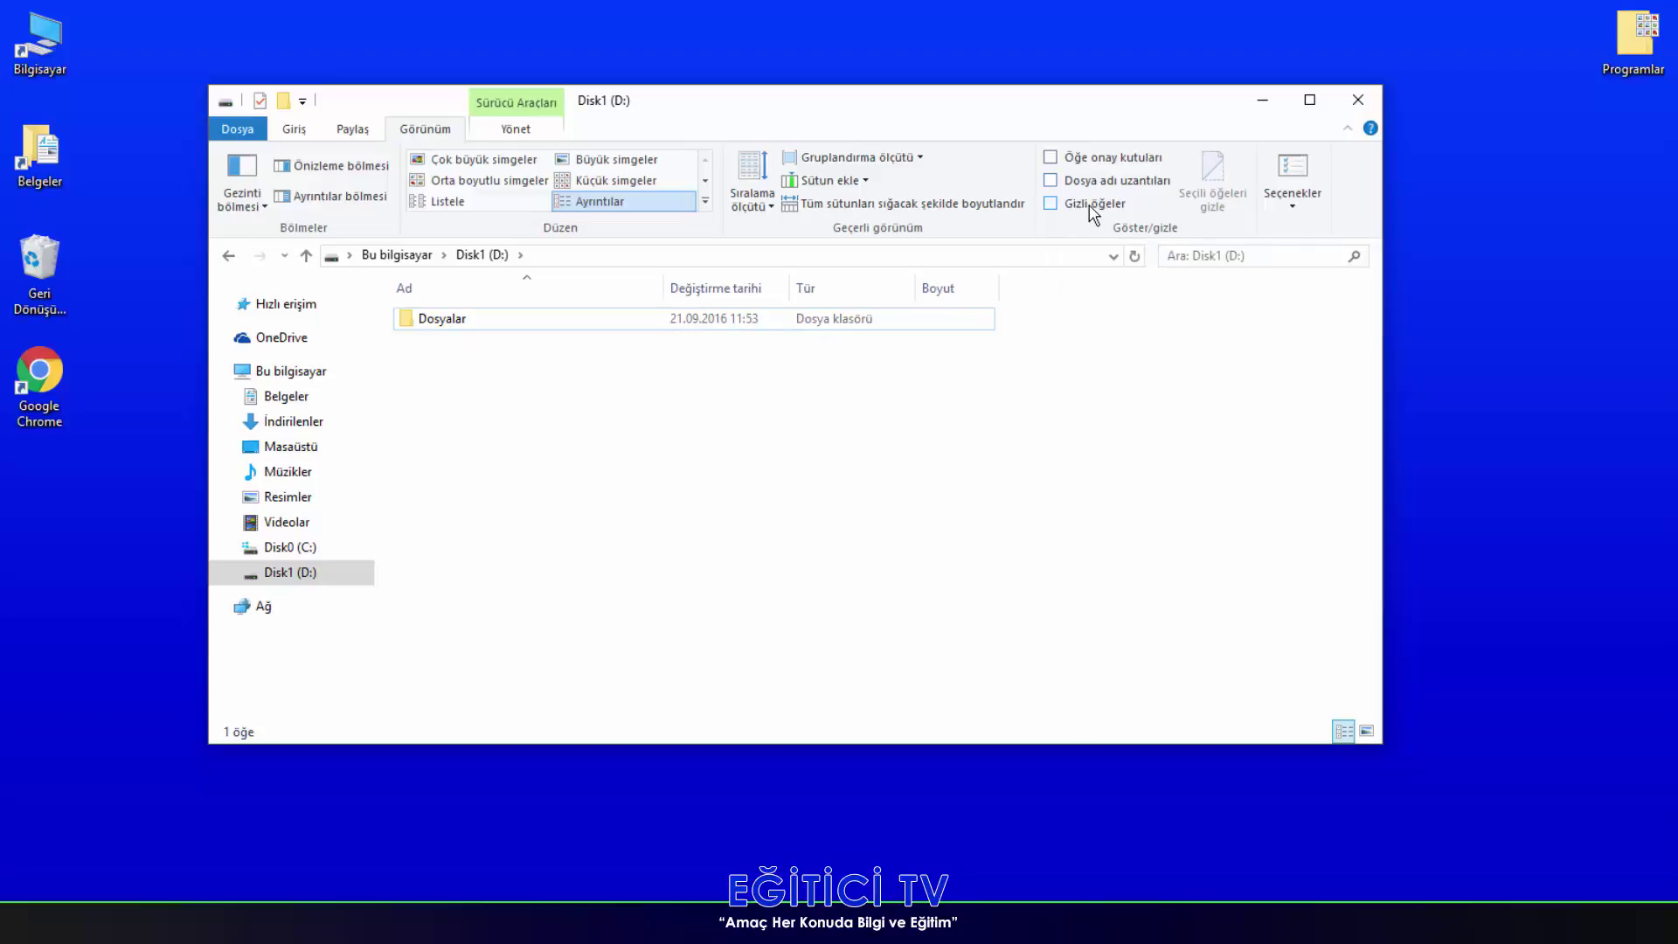
click(1093, 206)
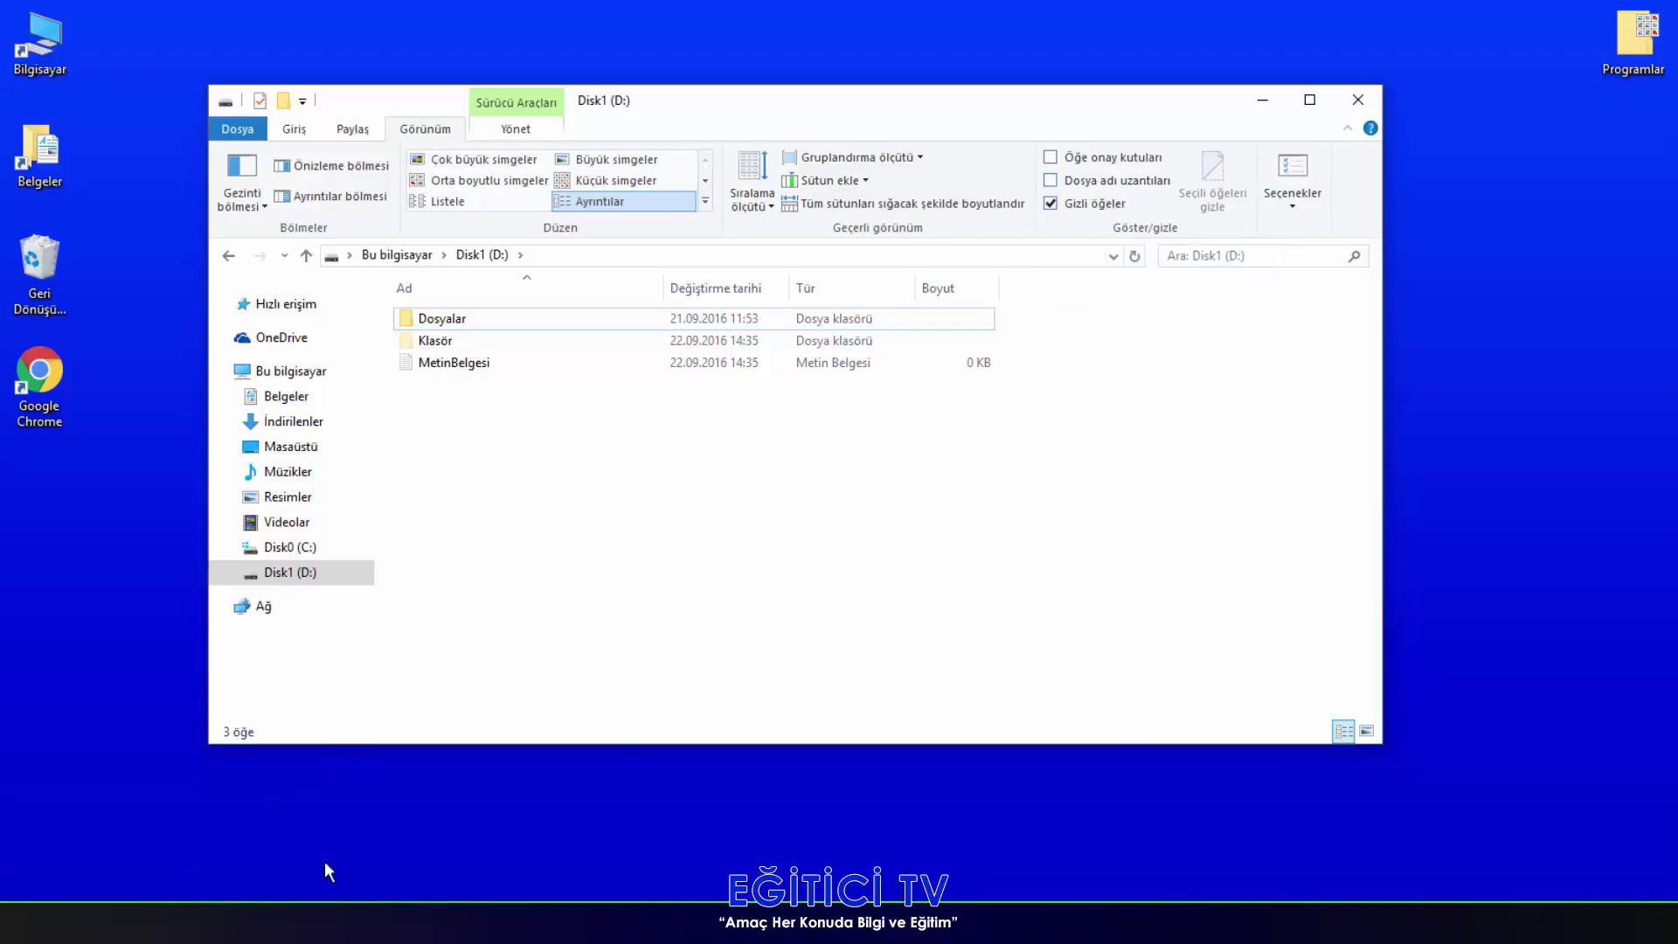
click(1084, 209)
click(1086, 207)
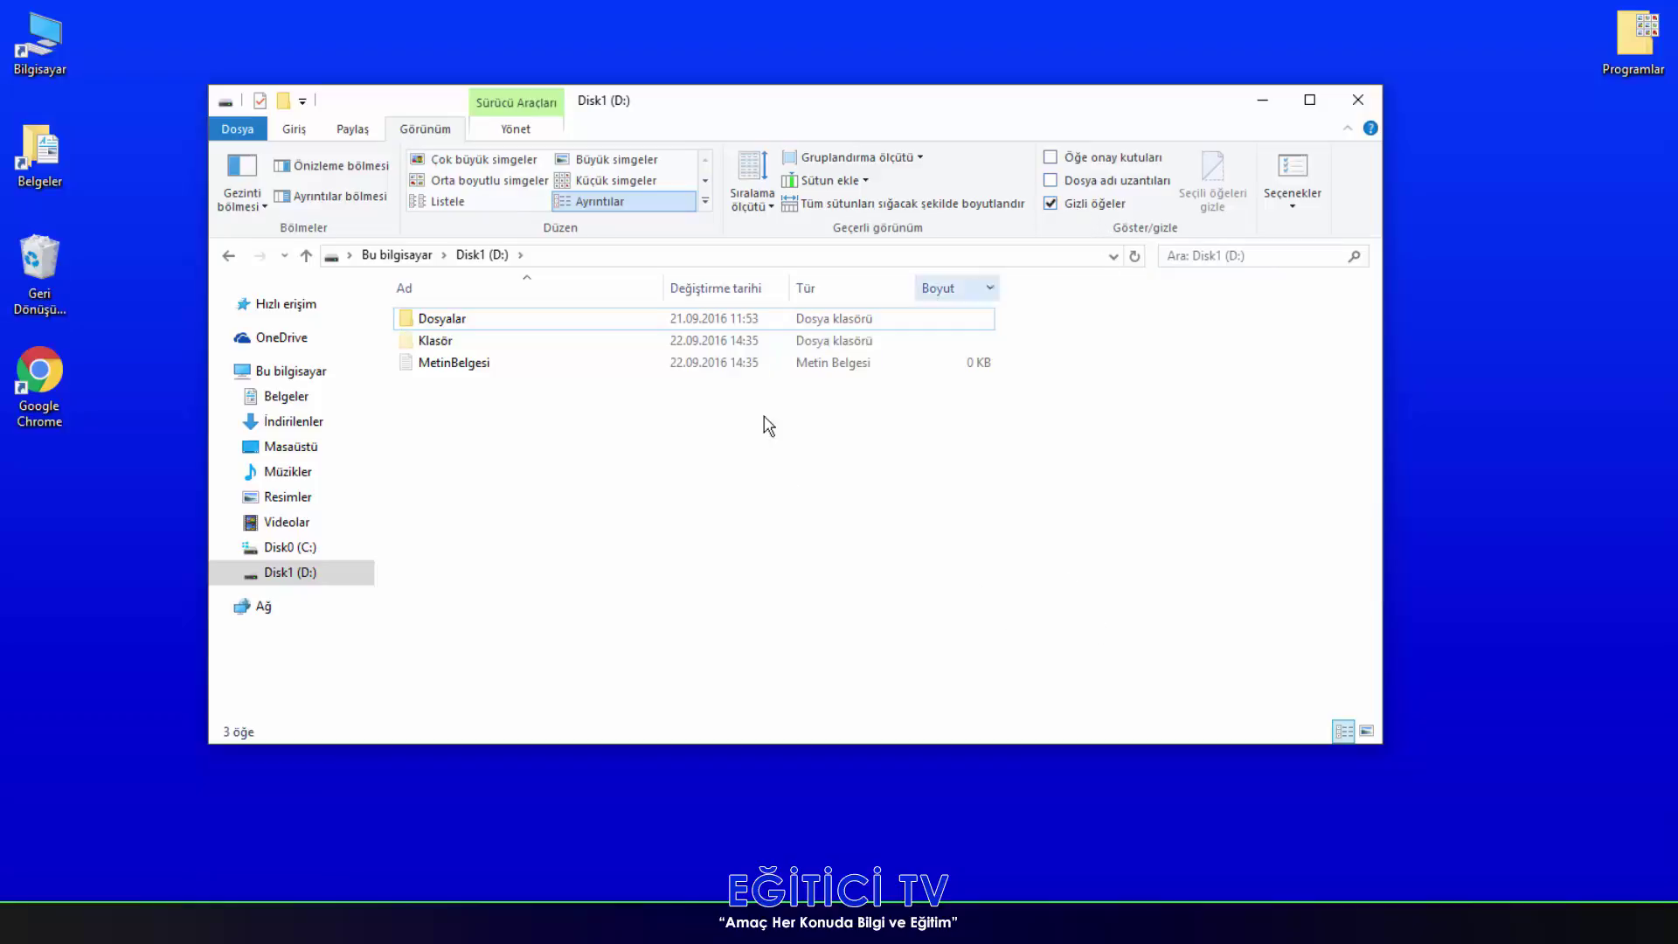
- Check inside the Klasör folder and clear the Gizli attribute in the shared properties of Klasör and MetinBelgesi
double_click(430, 343)
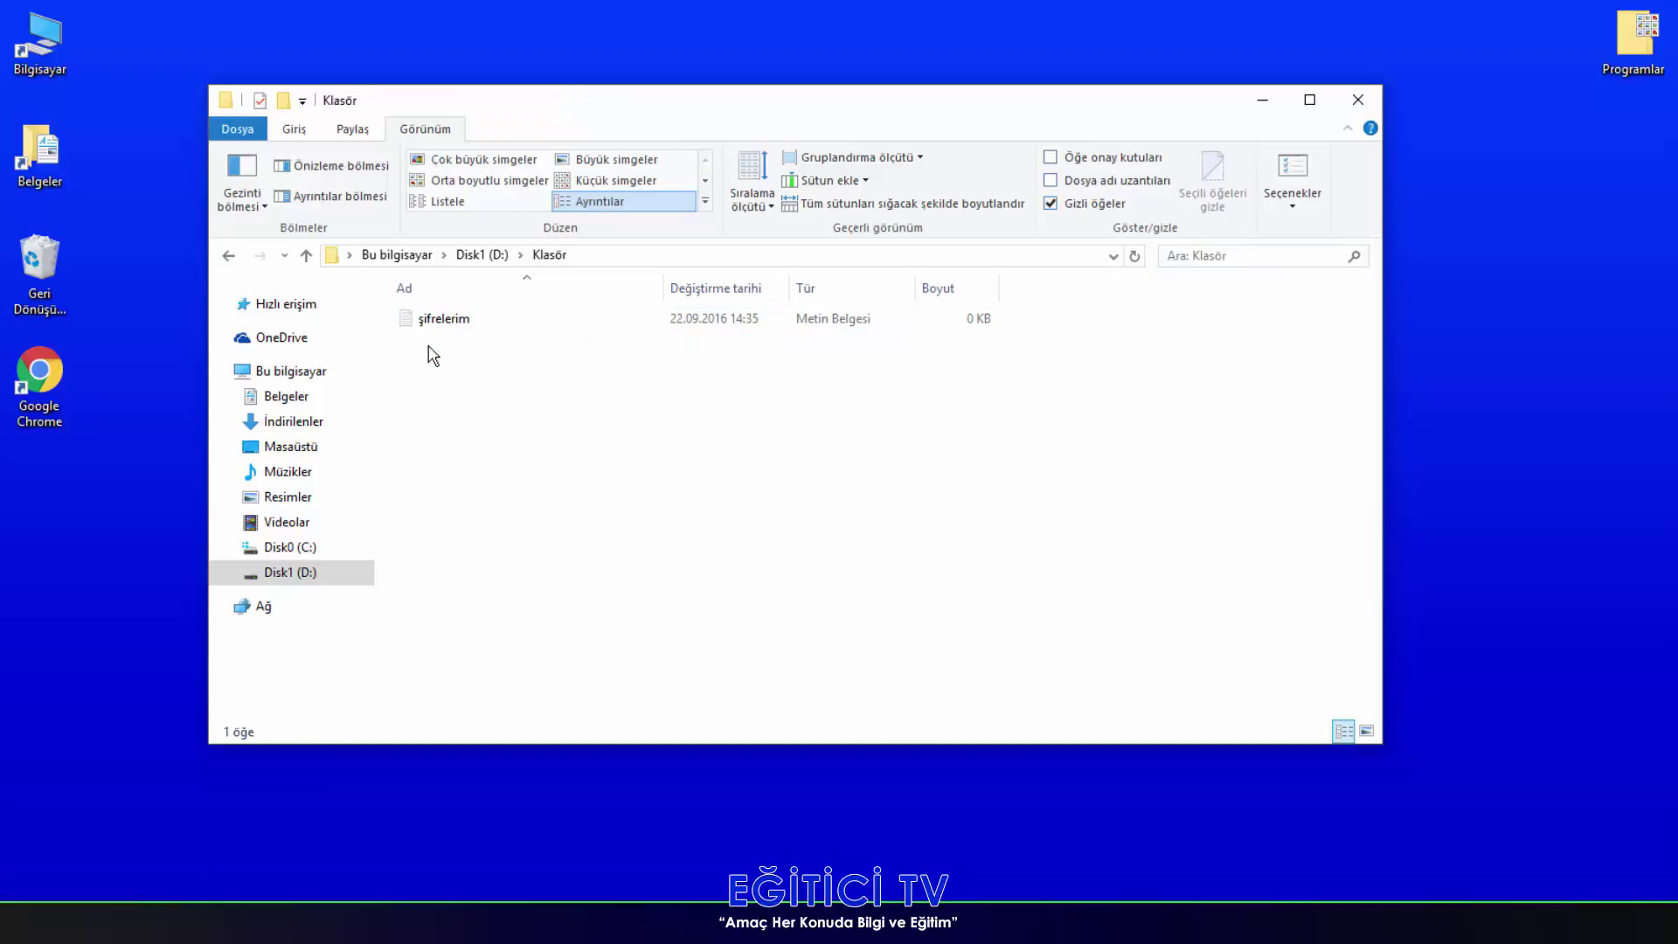
click(480, 255)
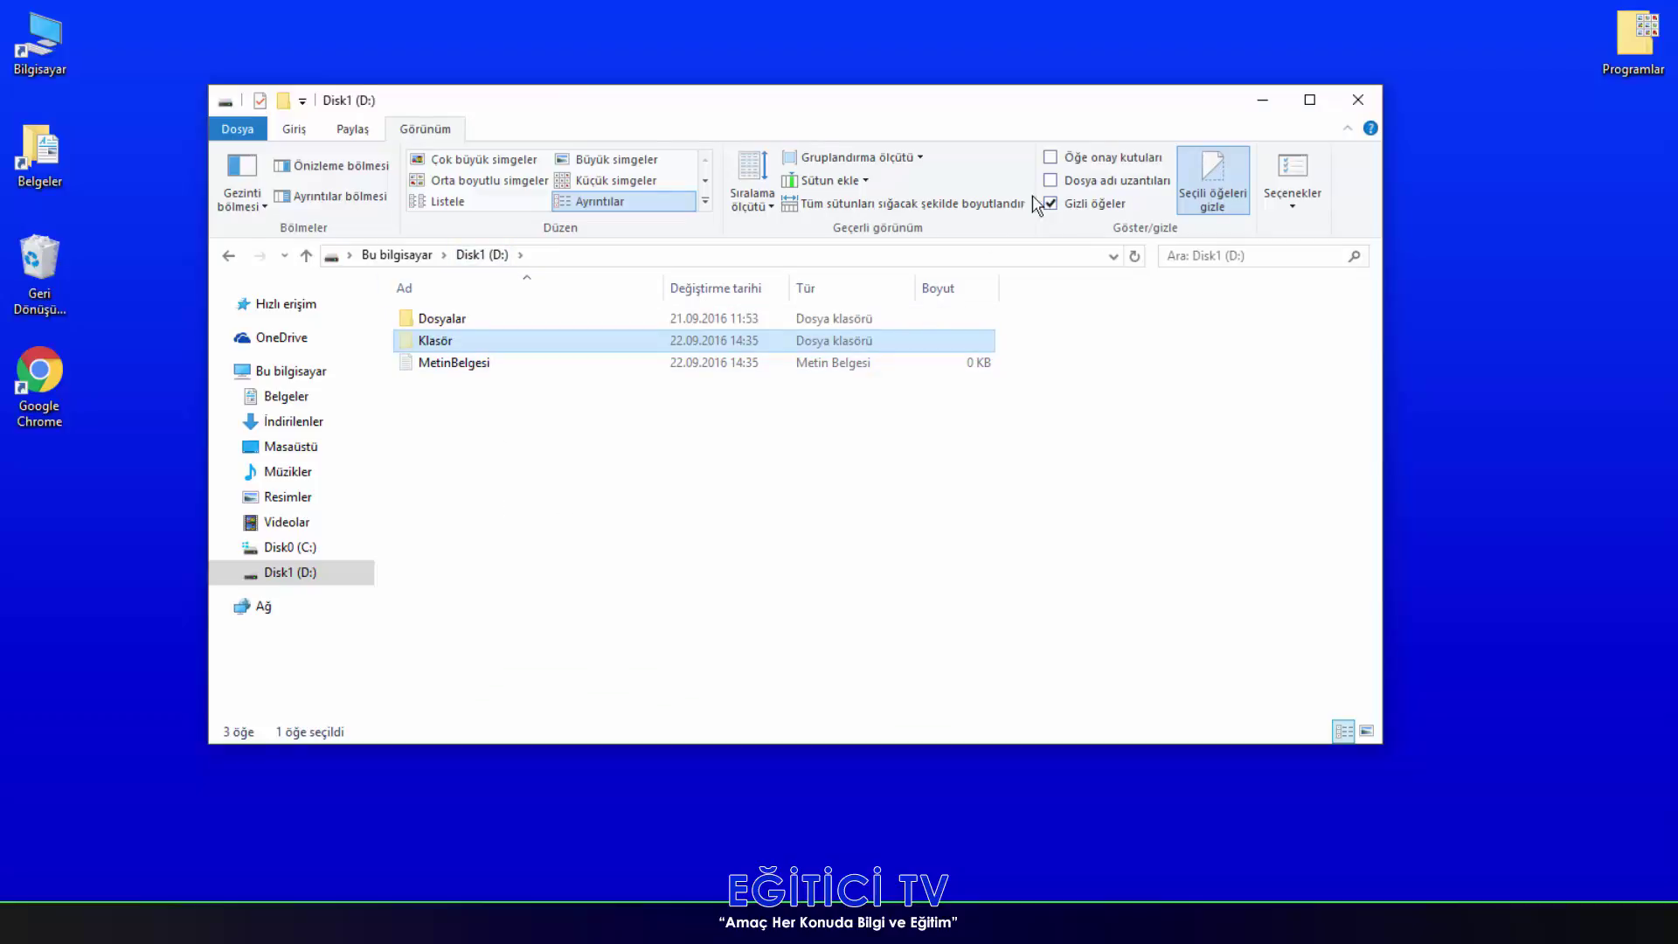
drag(431, 420, 434, 358)
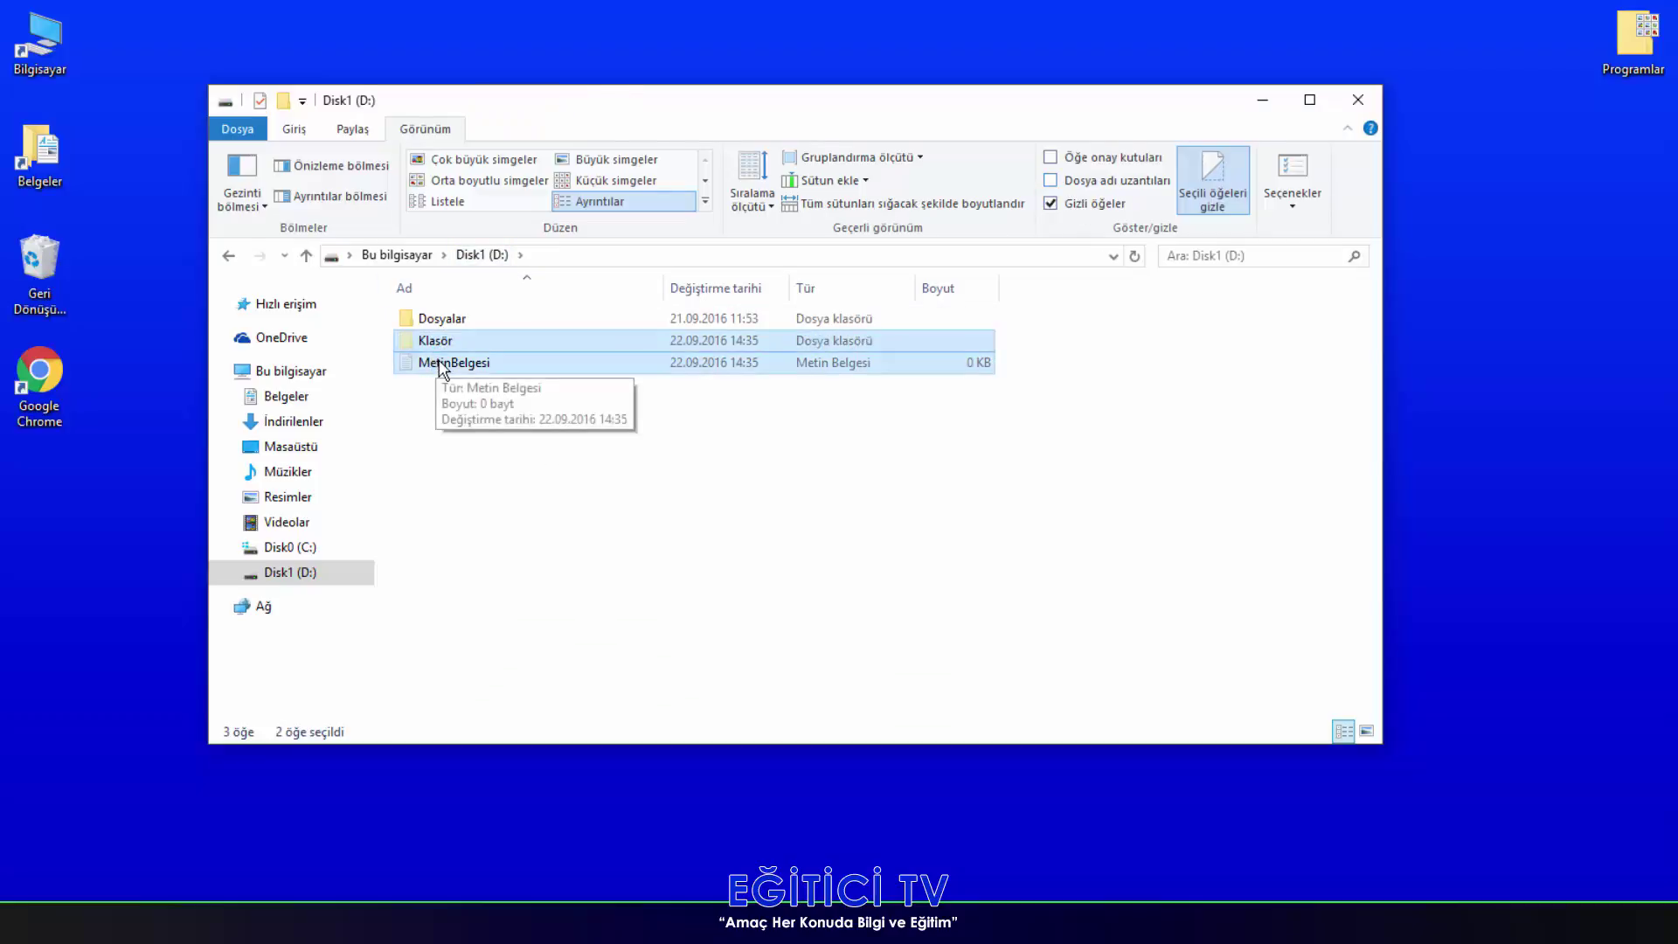
right_click(440, 362)
click(524, 594)
click(559, 642)
click(553, 640)
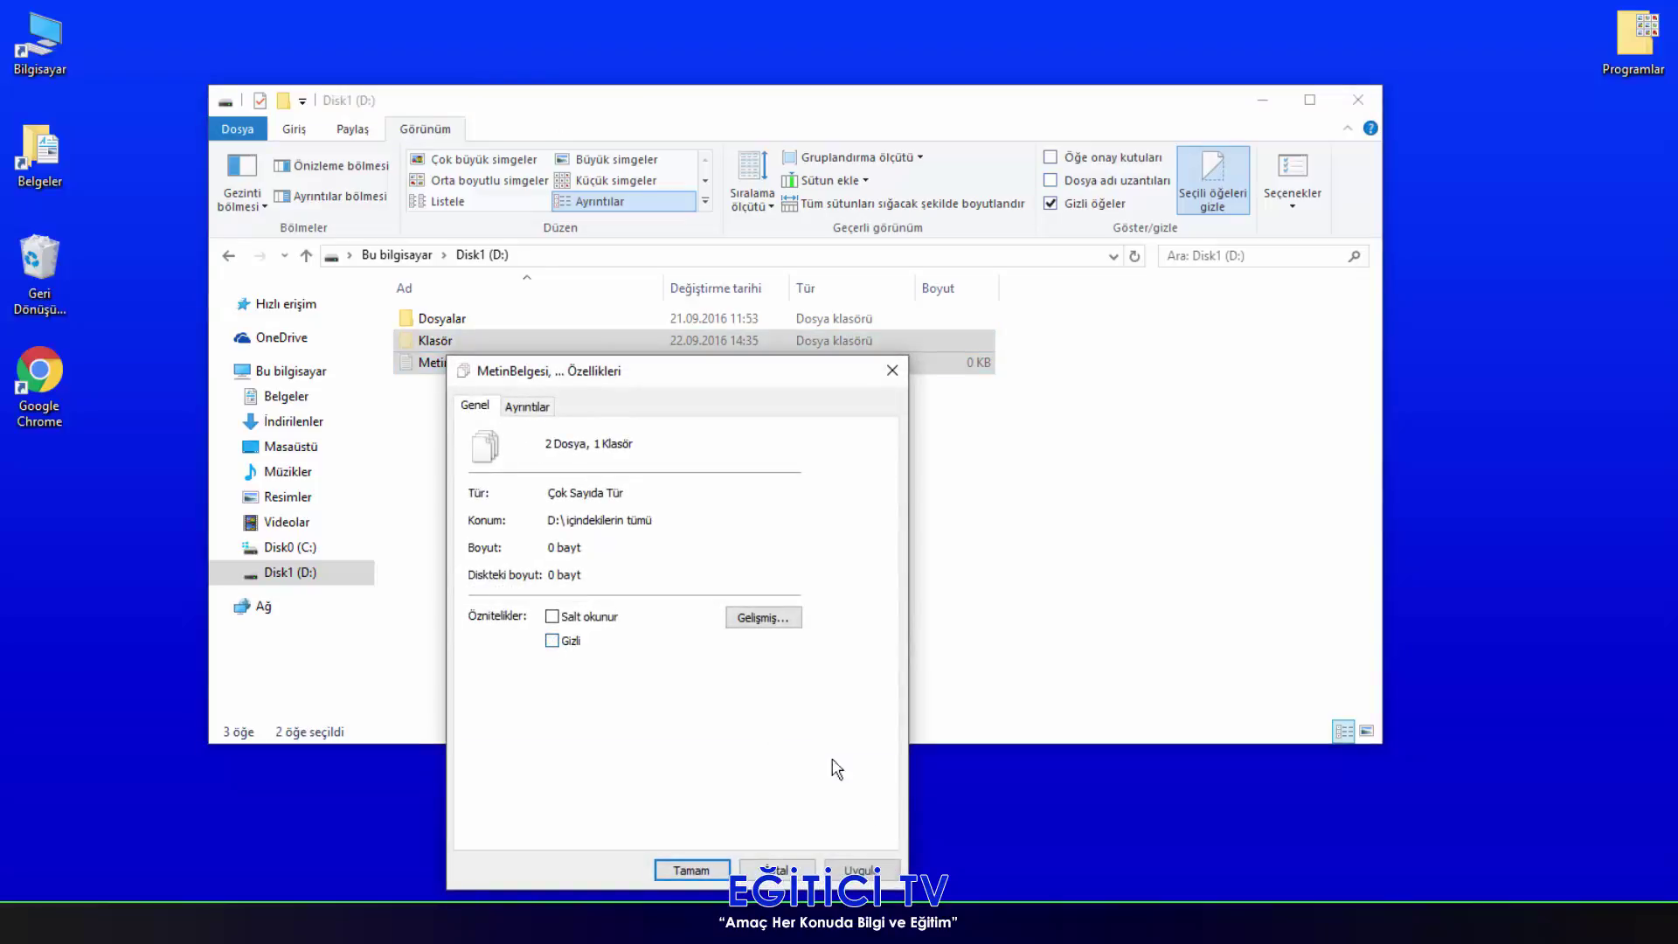
- Apply the cleared Gizli attribute to the selected items, subfolders and files, and close the properties
click(862, 870)
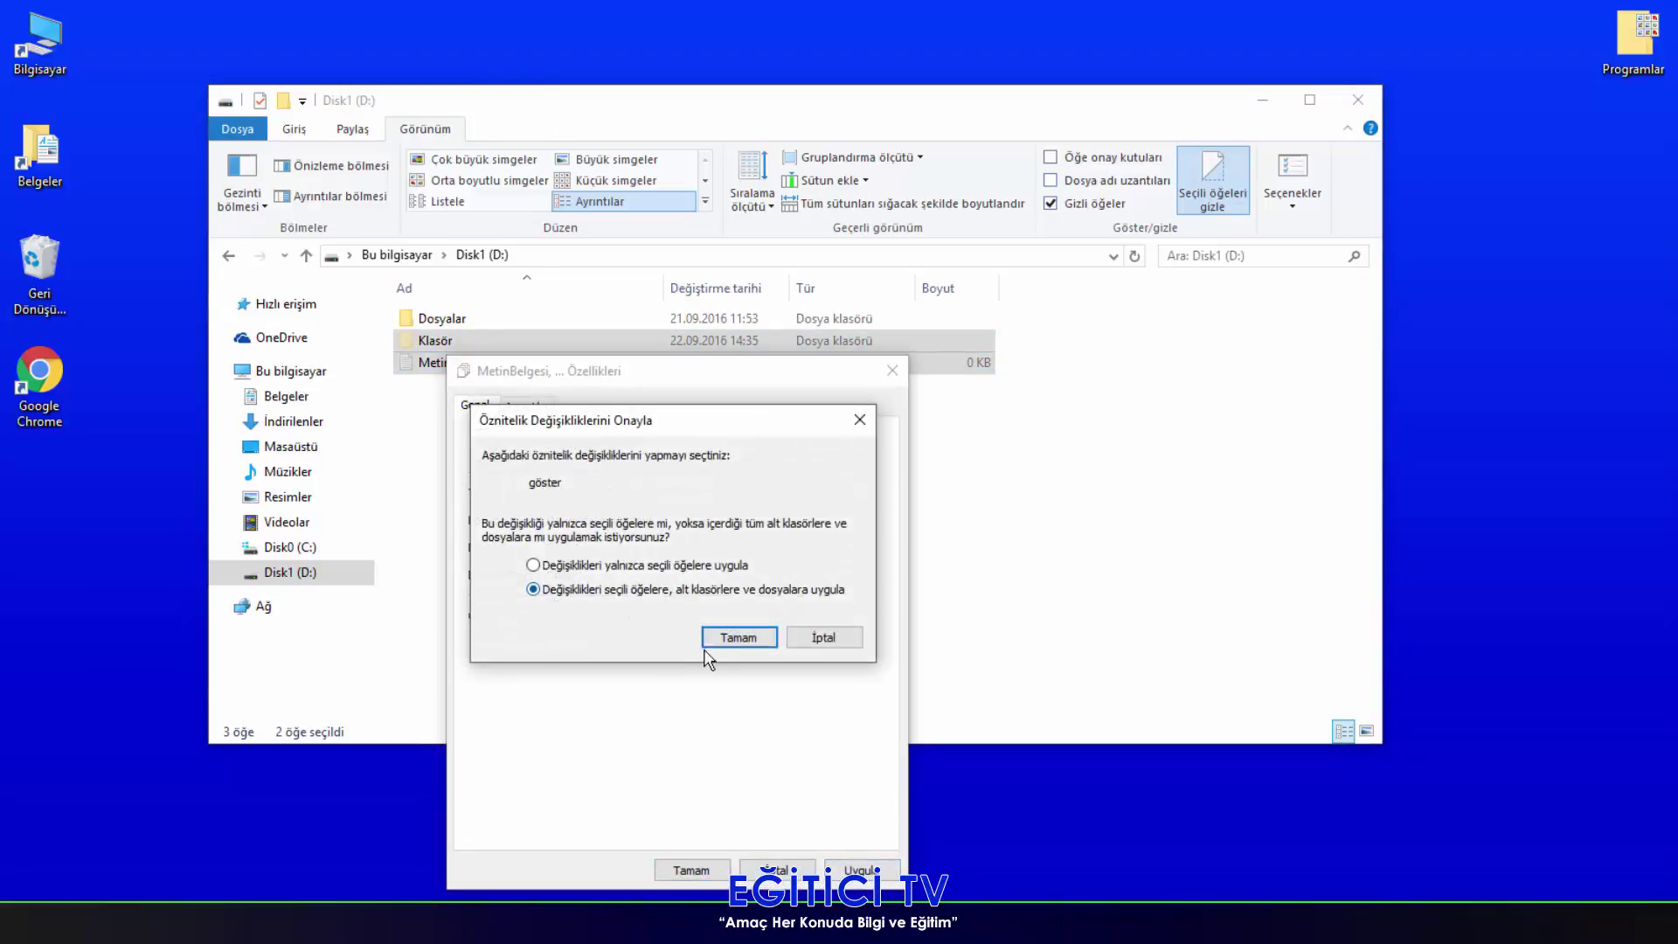
click(739, 637)
click(691, 869)
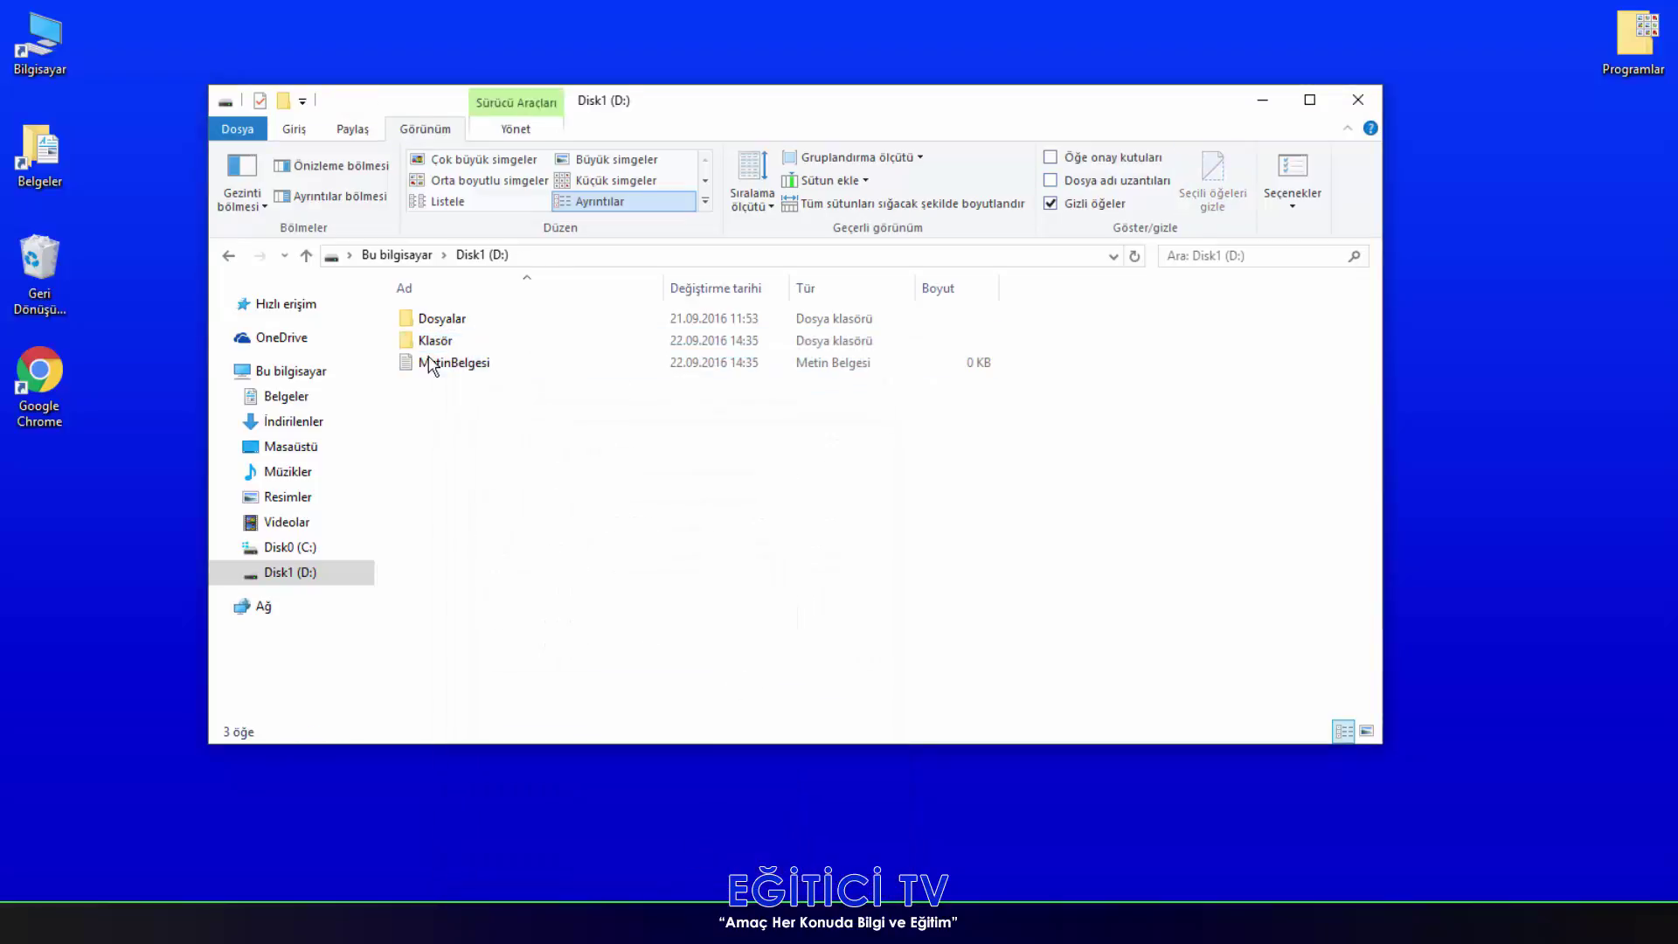
- Turn off the Gizli öğeler display option and check inside the Klasör folder, ending back at Disk1 (D:)
click(1070, 208)
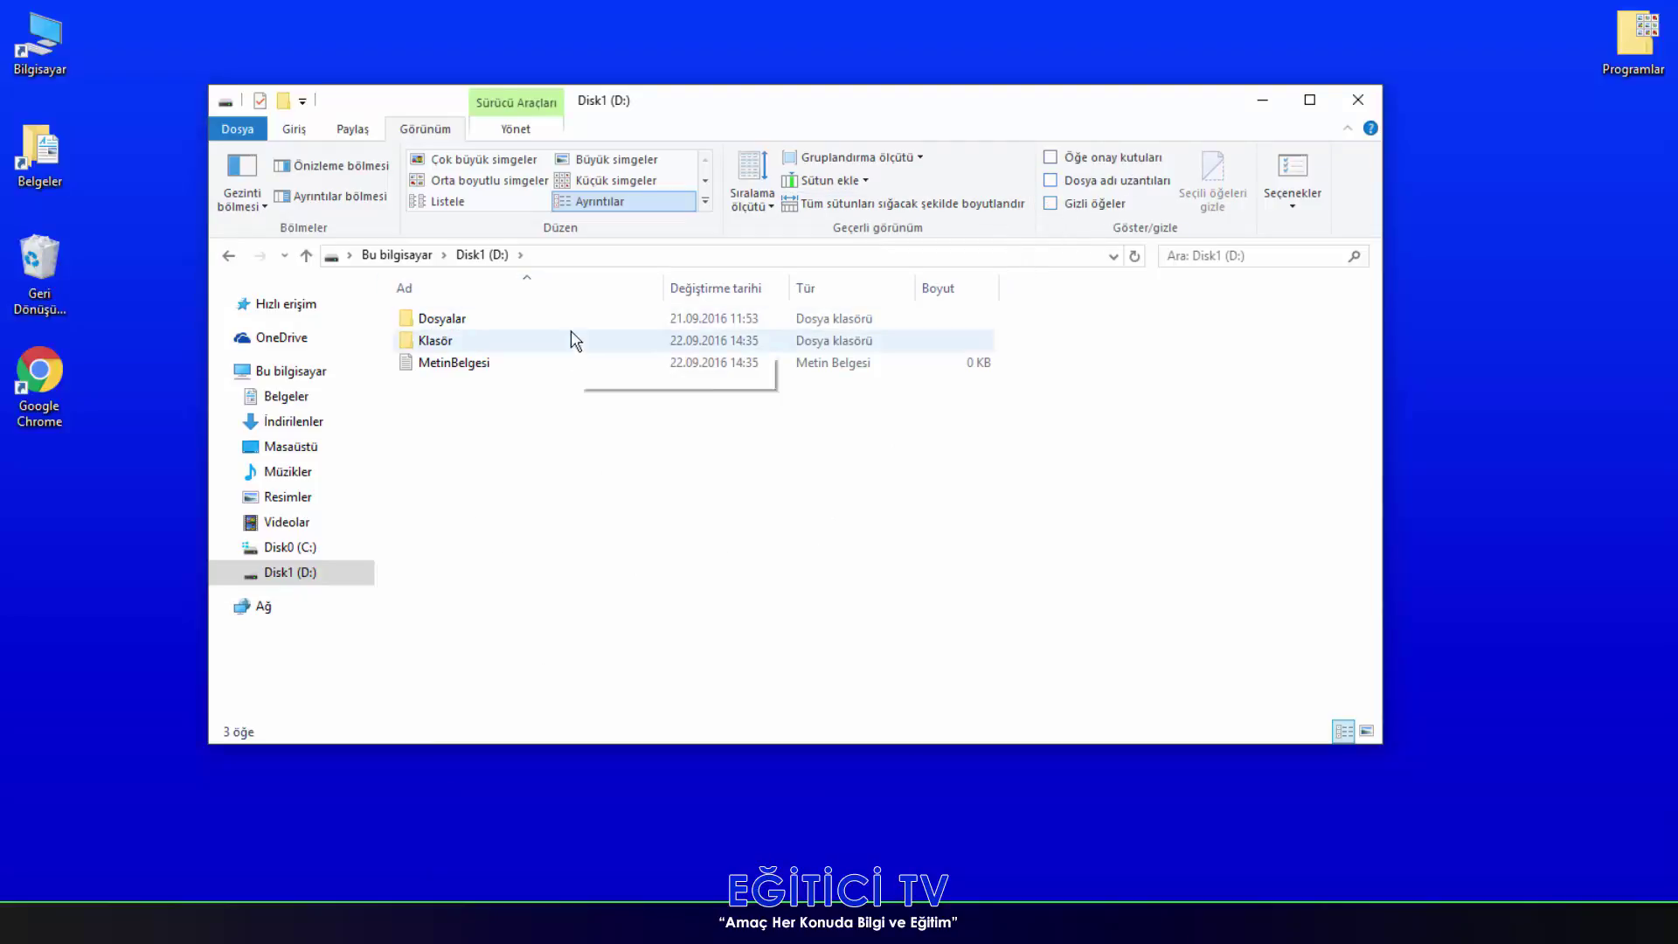
click(448, 346)
double_click(448, 346)
click(482, 255)
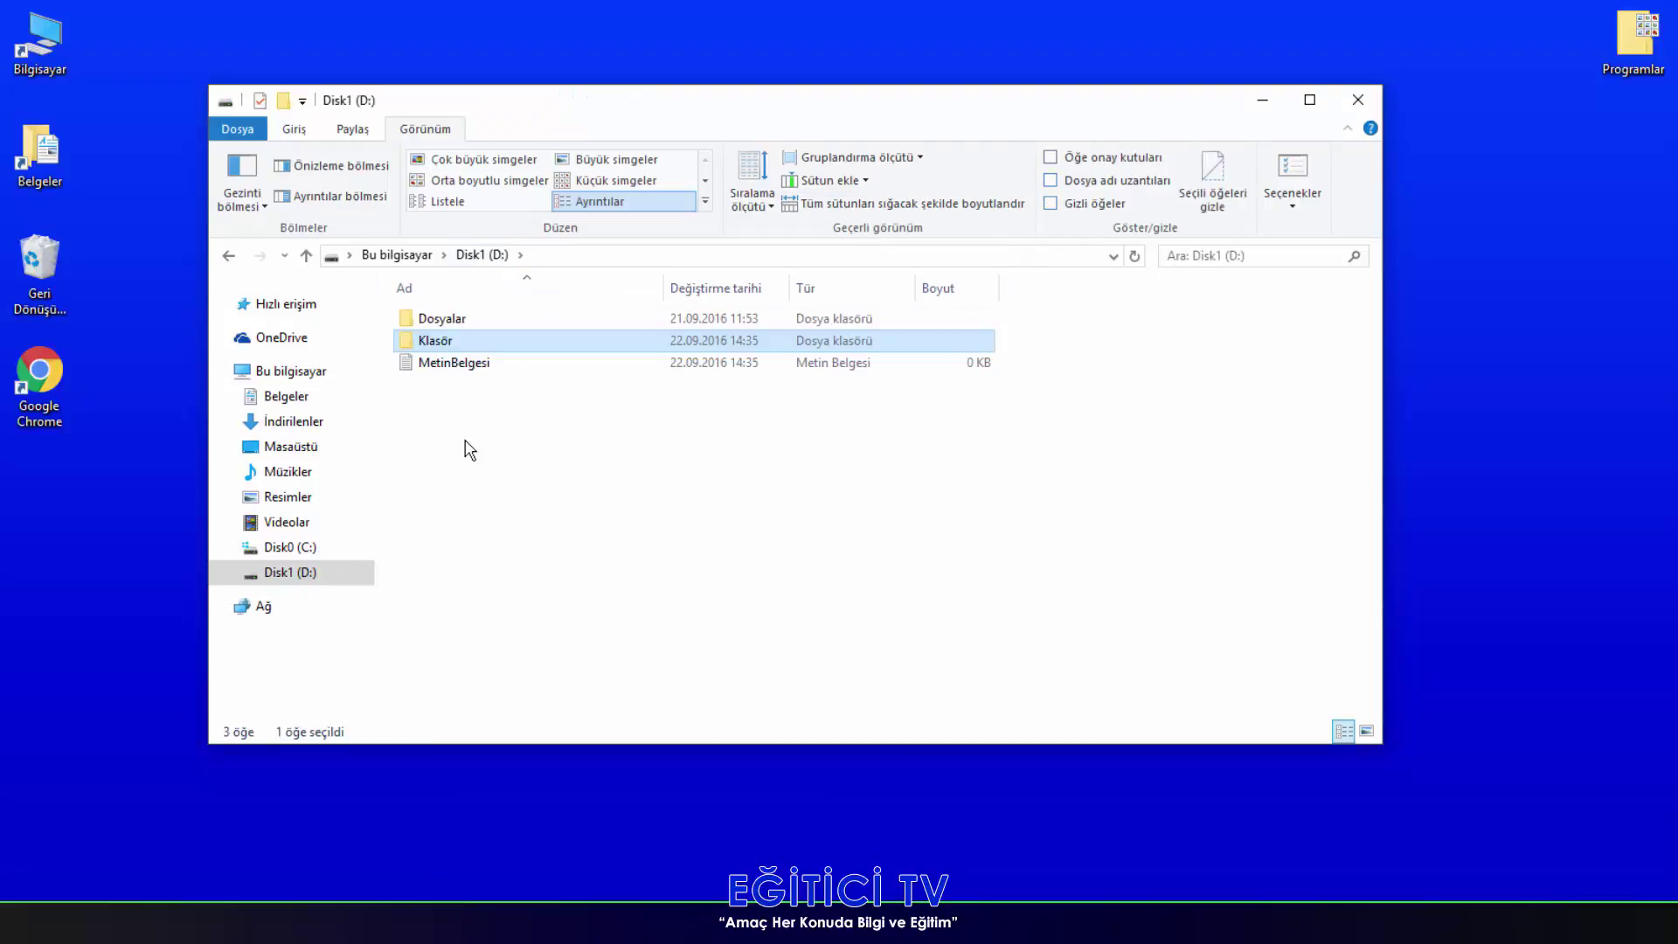
- Clear the item selection on Disk1 (D:) and close the File Explorer window
drag(464, 441, 527, 332)
click(828, 551)
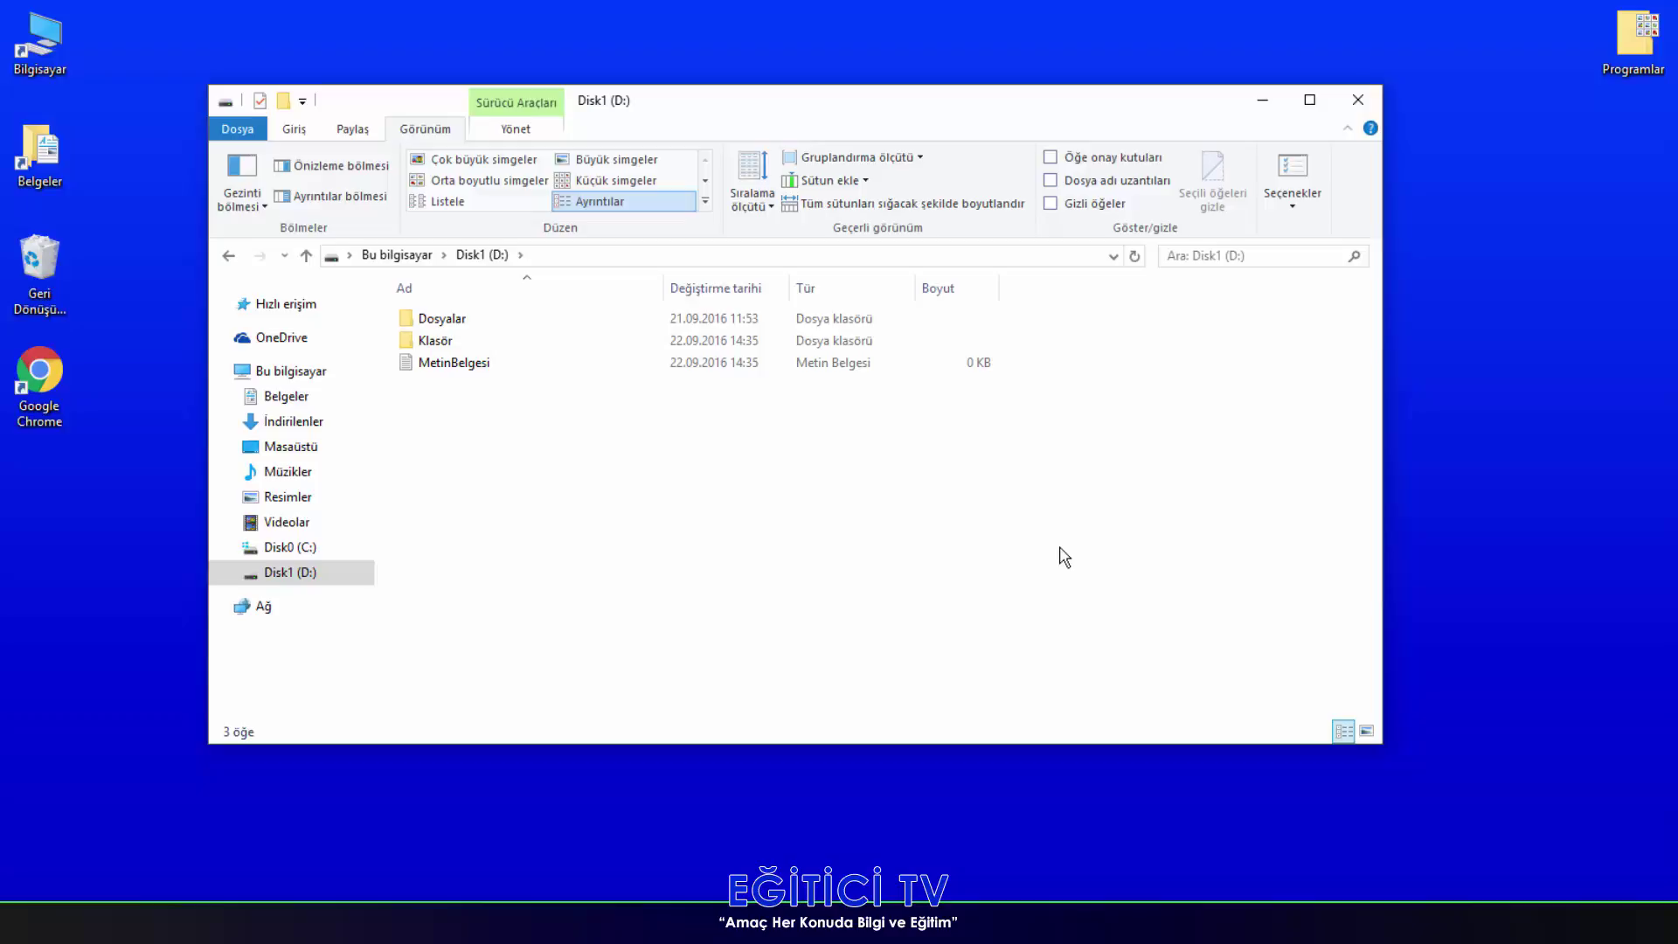
click(1358, 99)
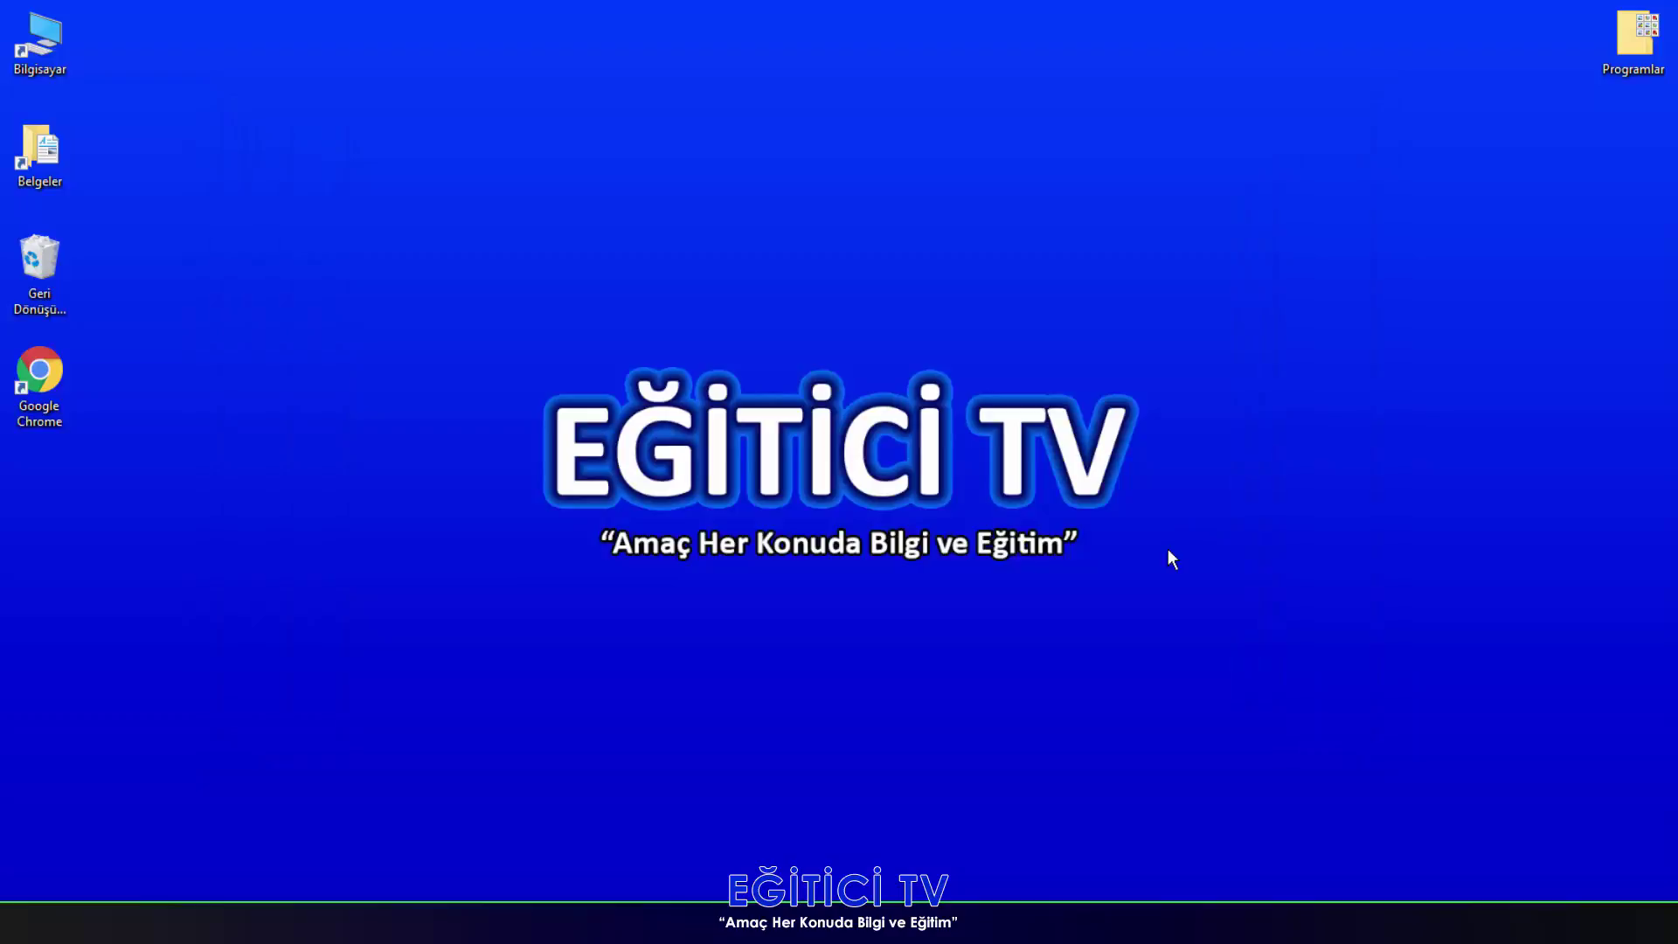